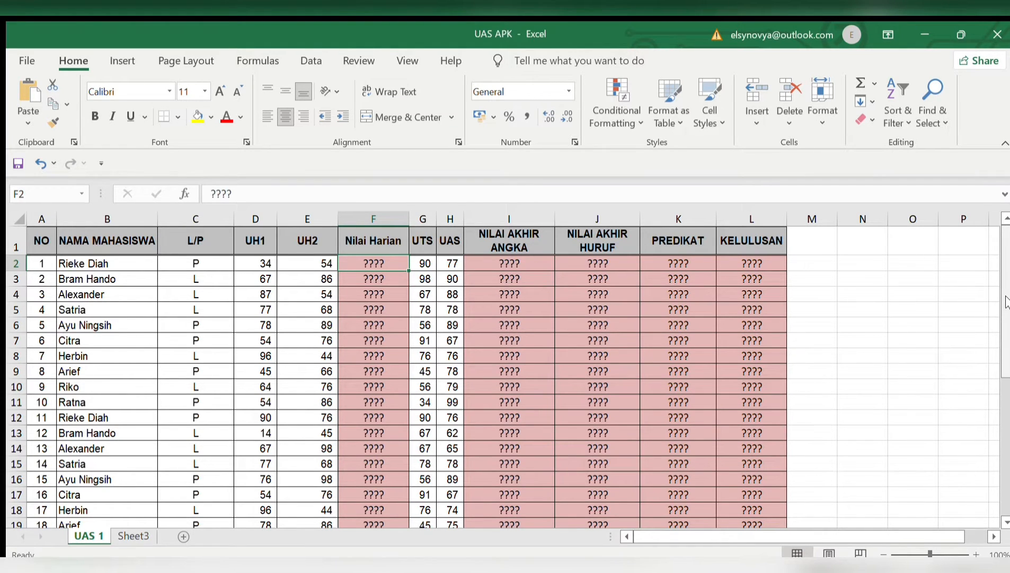
Replace the placeholder in F2 with the daily-score formula =(D2+E2)/2, averaging UH1 and UH2.
{"action": "left_click_drag", "start_coordinate": [1007, 302], "coordinate": [1008, 471]}
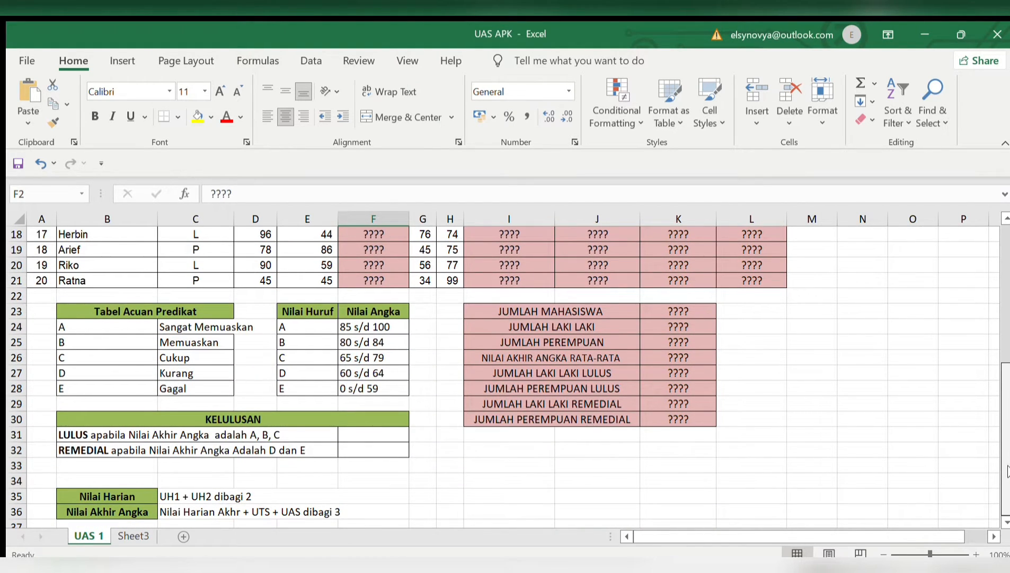
{"action": "left_click", "coordinate": [1006, 316]}
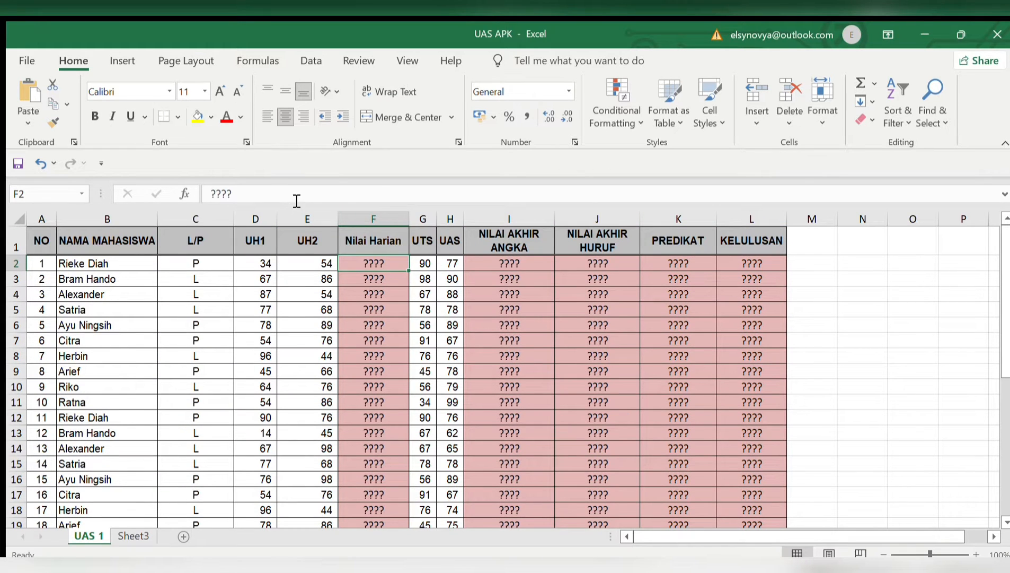
{"action": "left_click_drag", "start_coordinate": [297, 201], "coordinate": [173, 200]}
{"action": "key", "text": "BackSpace"}
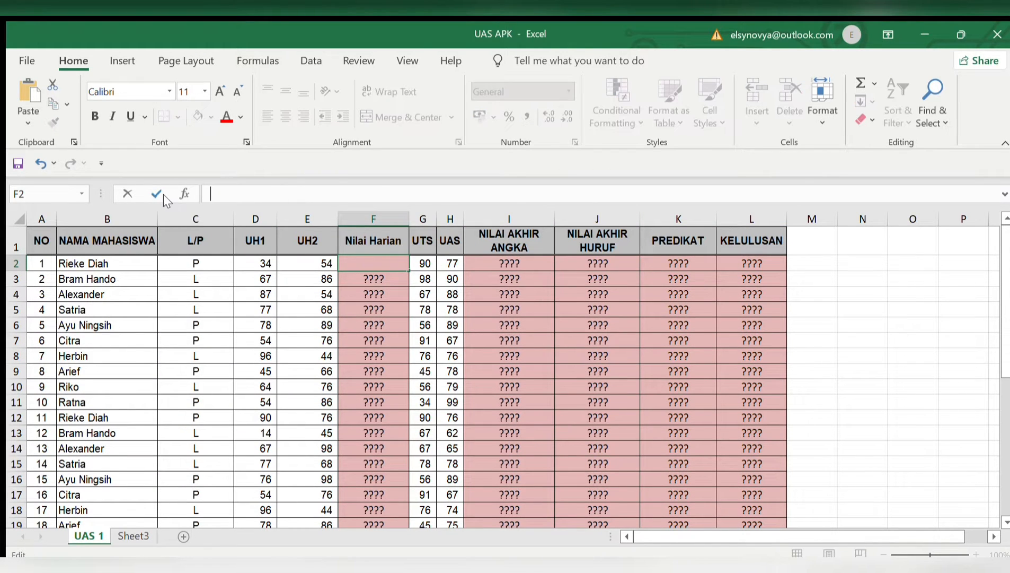
{"action": "type", "text": "="}
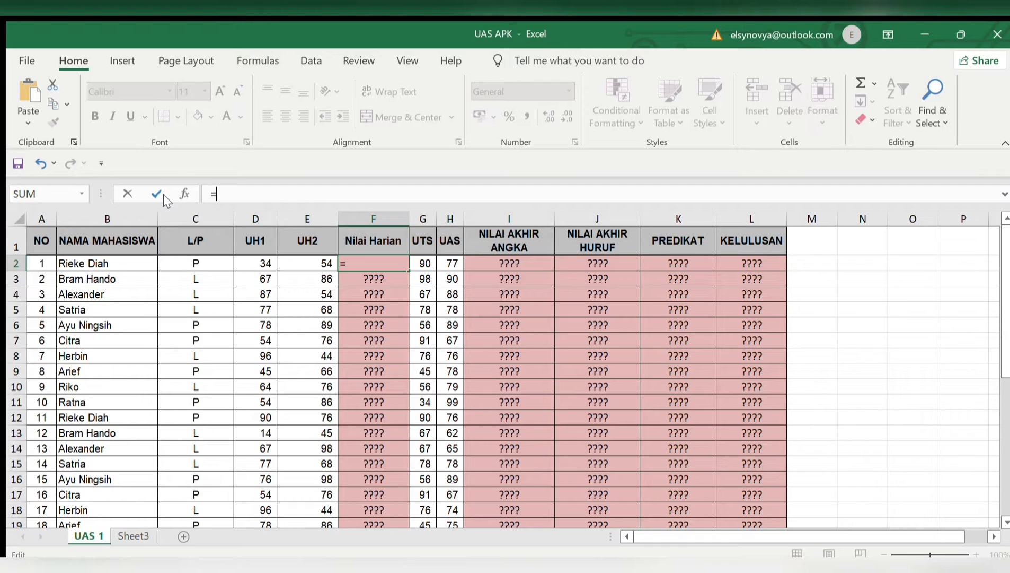
{"action": "type", "text": "("}
{"action": "left_click", "coordinate": [259, 262]}
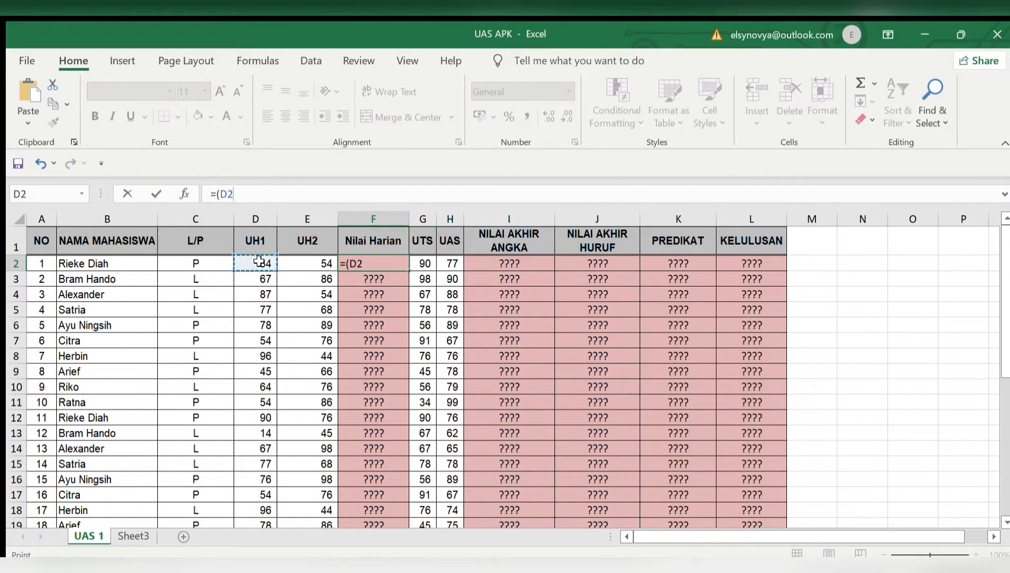
{"action": "type", "text": "+"}
{"action": "left_click", "coordinate": [298, 263]}
{"action": "type", "text": ")/"}
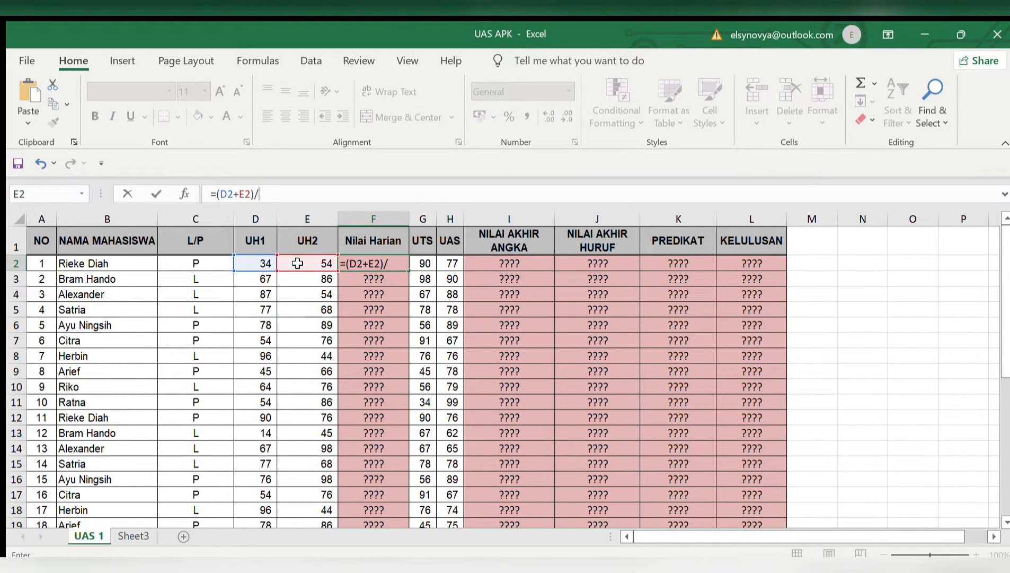
{"action": "type", "text": "2"}
{"action": "key", "text": "Return"}
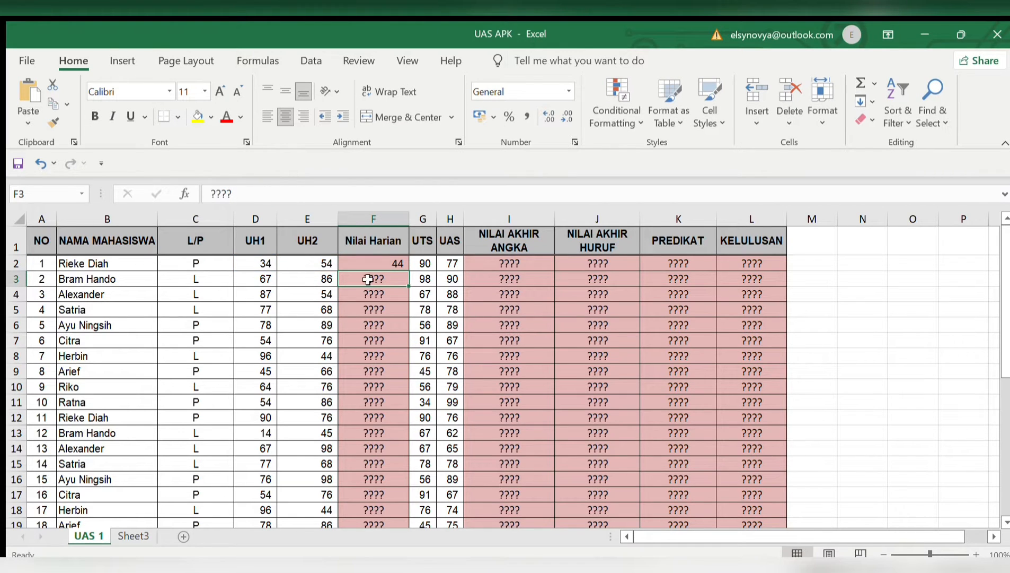
Fill the Nilai Harian formula from F2 down to F21 for all students.
{"action": "left_click", "coordinate": [384, 266]}
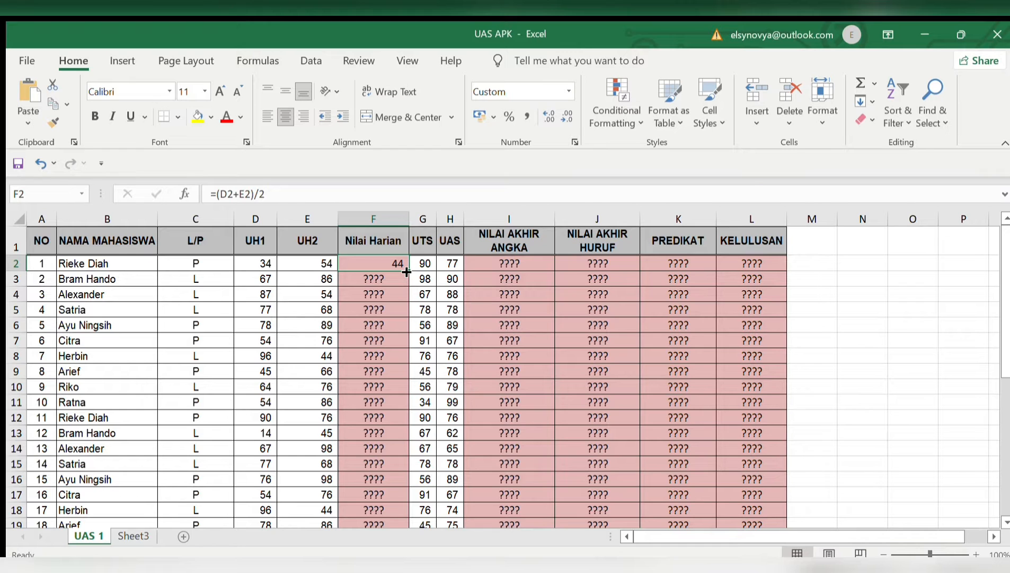
{"action": "left_click_drag", "start_coordinate": [407, 272], "coordinate": [403, 499]}
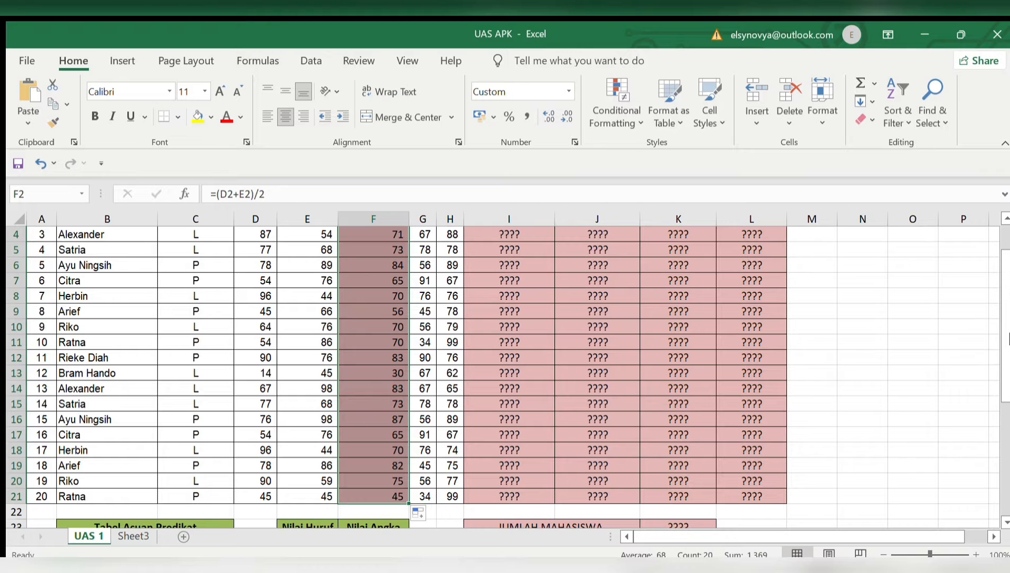
{"action": "scroll", "coordinate": [1007, 339], "scroll_direction": "up", "scroll_amount": 1}
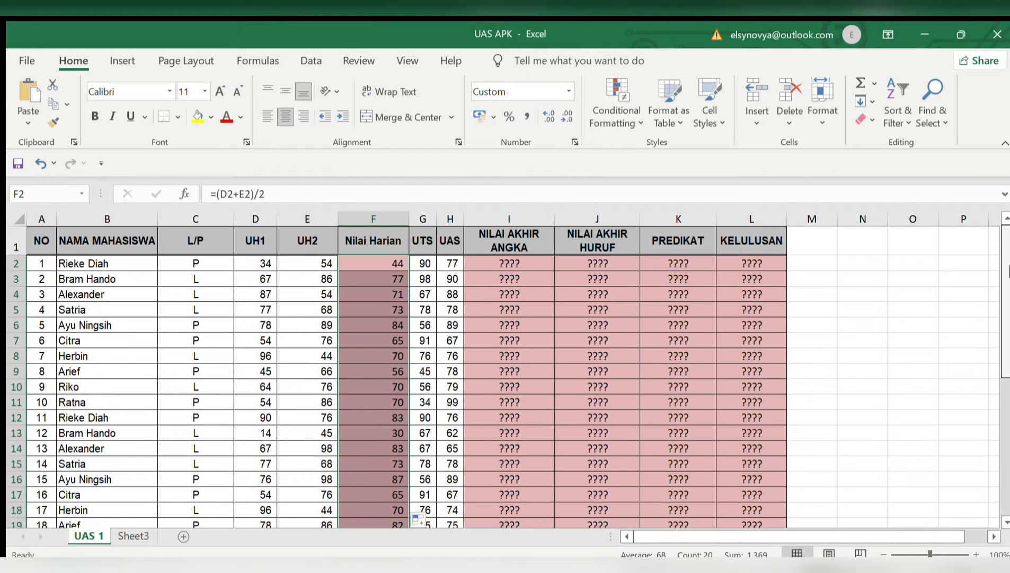
Replace the placeholder in I2 with the final-score formula =(F2+G2+H2)/3.
{"action": "left_click", "coordinate": [510, 264]}
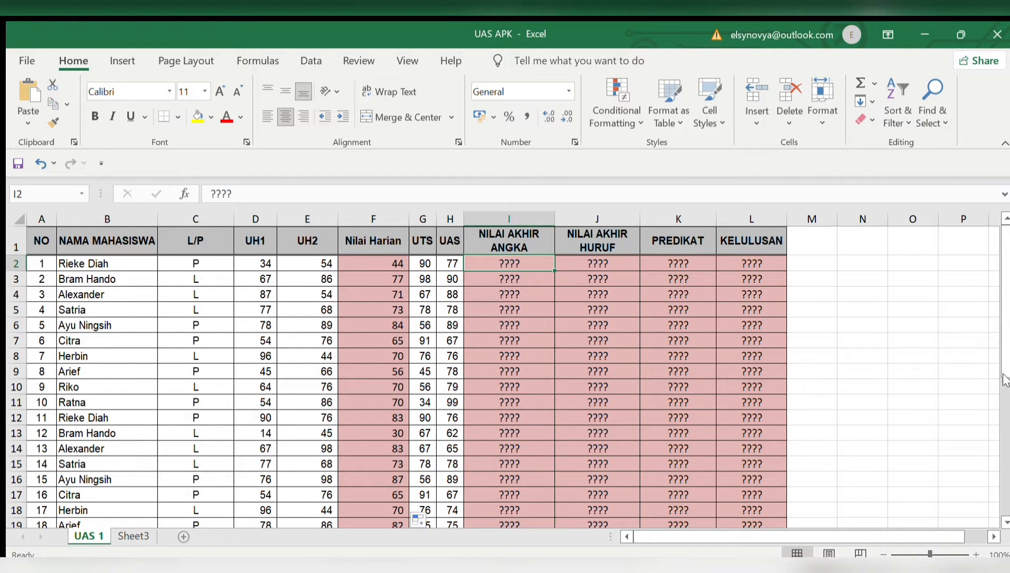
{"action": "left_click_drag", "start_coordinate": [1007, 313], "coordinate": [1006, 484]}
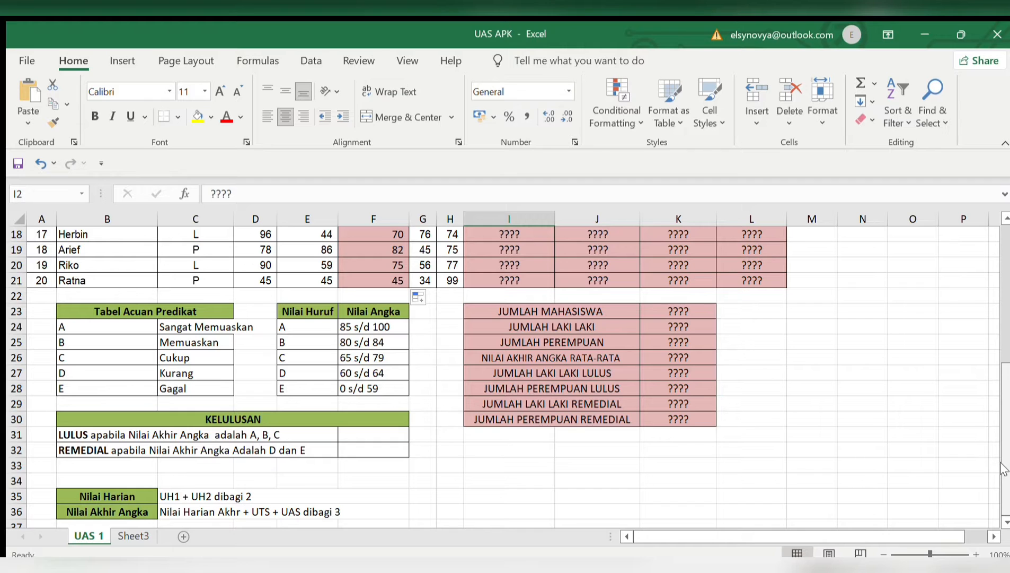
{"action": "left_click_drag", "start_coordinate": [1006, 469], "coordinate": [1007, 326]}
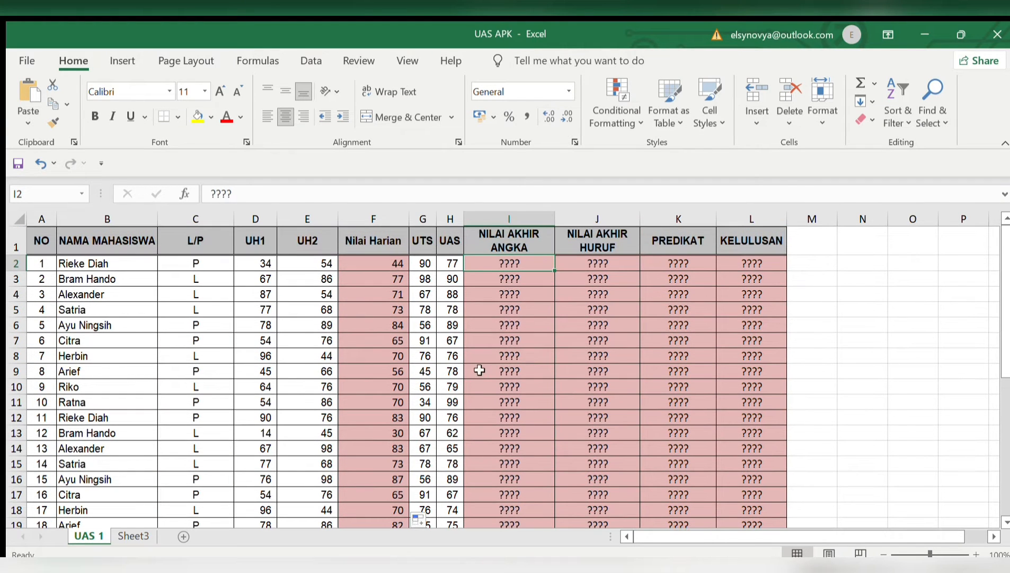
{"action": "left_click_drag", "start_coordinate": [315, 196], "coordinate": [185, 199]}
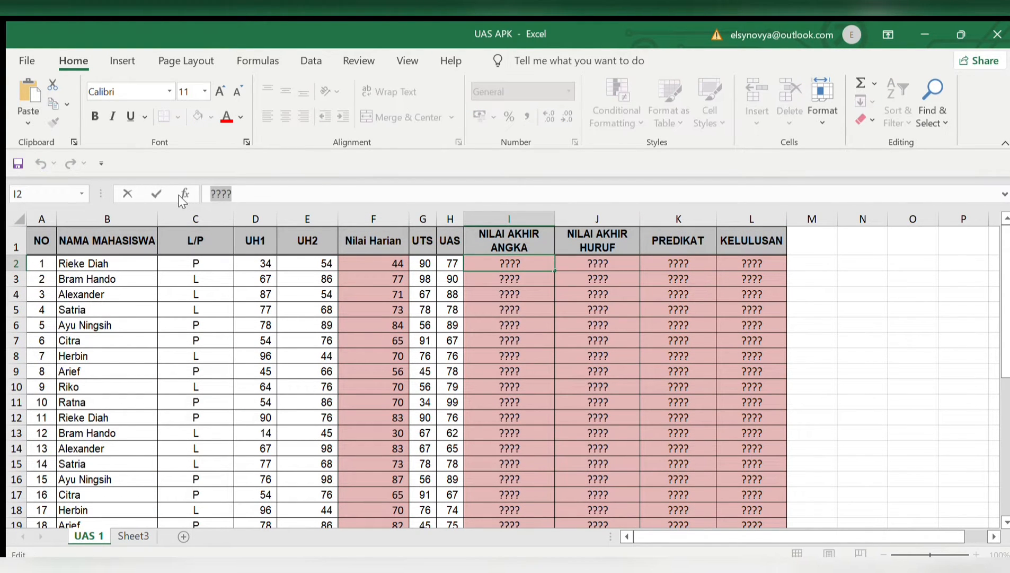
{"action": "key", "text": "BackSpace"}
{"action": "type", "text": "="}
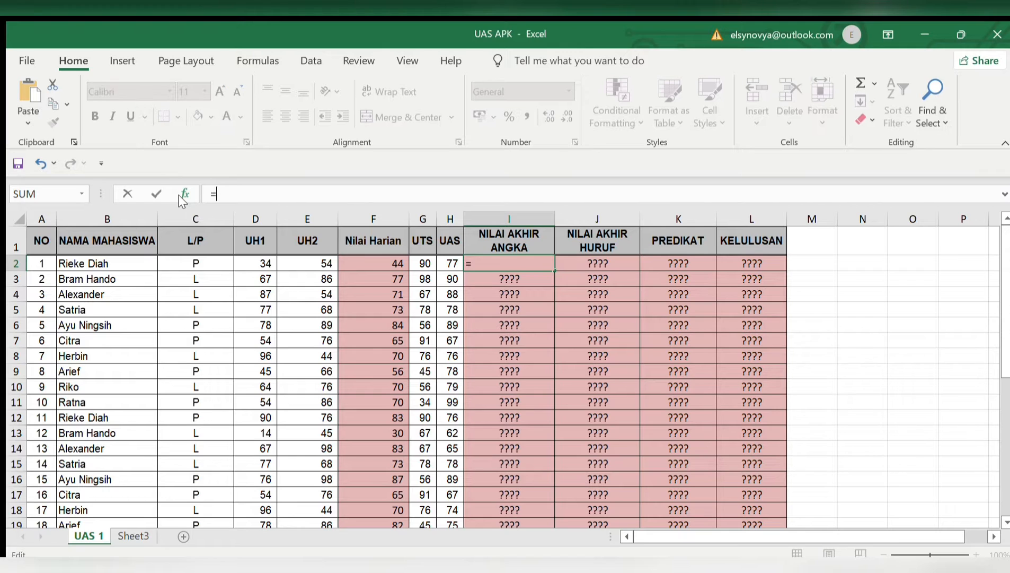
{"action": "type", "text": "("}
{"action": "left_click", "coordinate": [377, 263]}
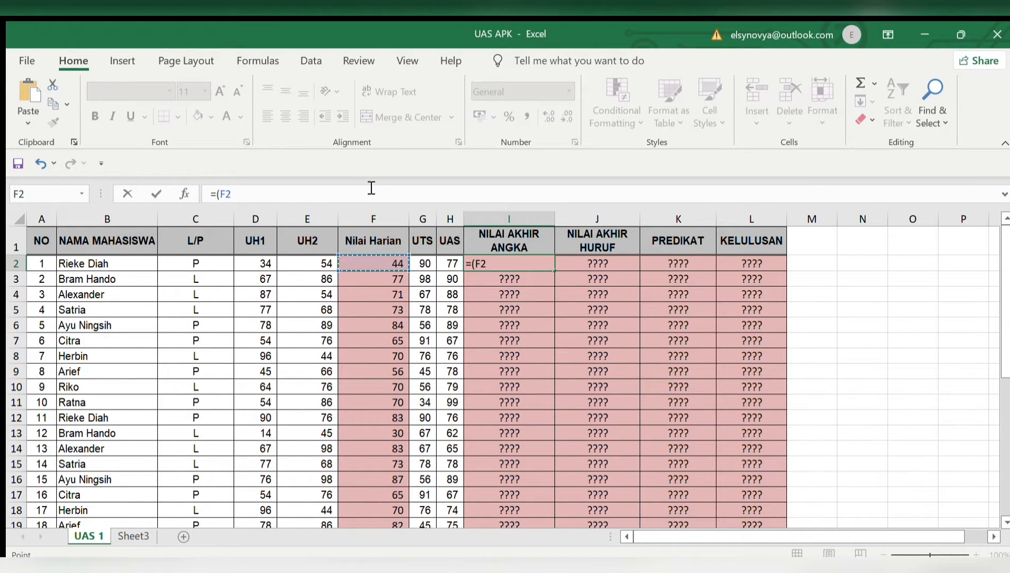
{"action": "type", "text": "+"}
{"action": "left_click", "coordinate": [429, 267]}
{"action": "type", "text": "+"}
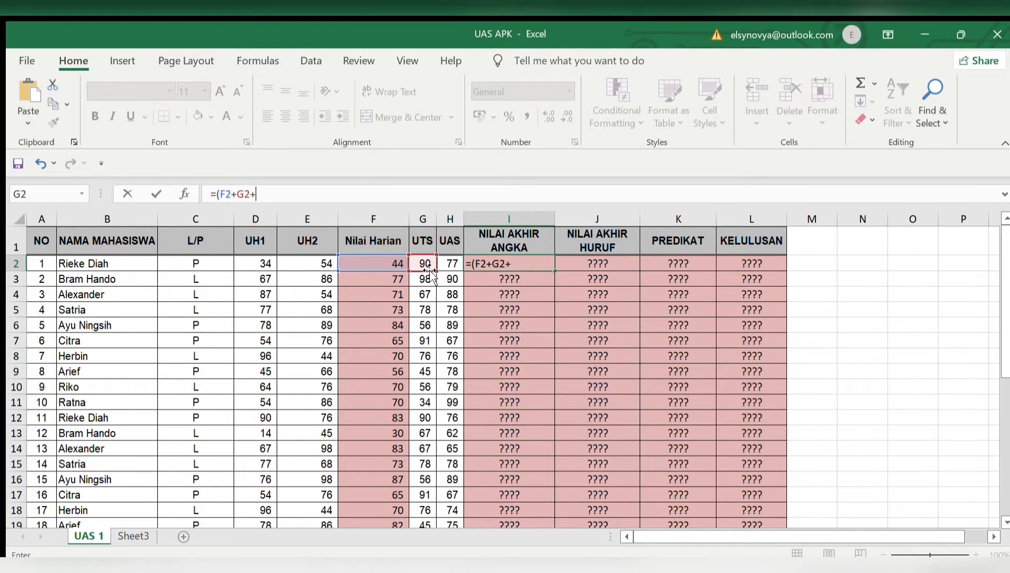
{"action": "left_click", "coordinate": [456, 265]}
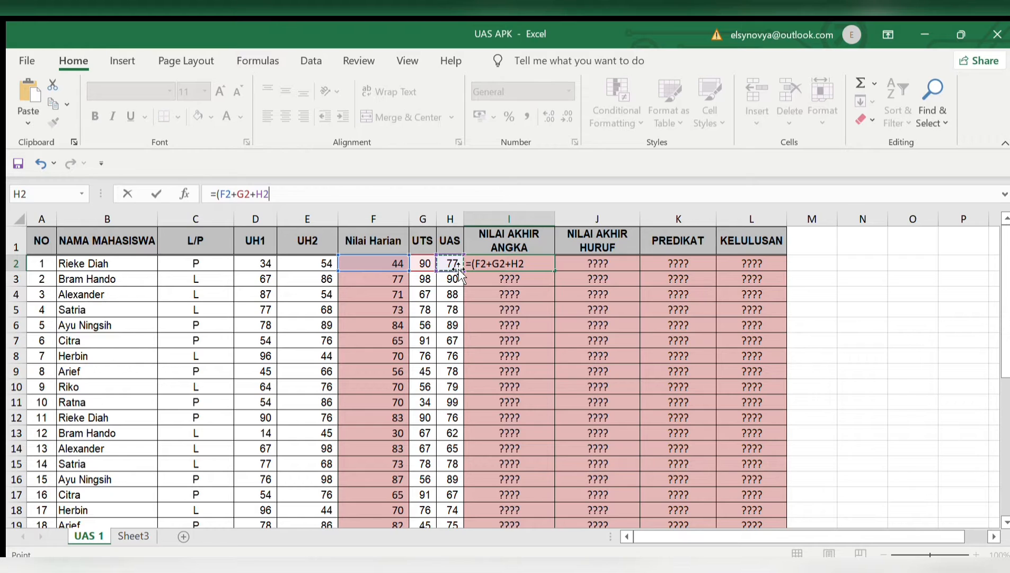
{"action": "type", "text": ")/3"}
{"action": "key", "text": "Return"}
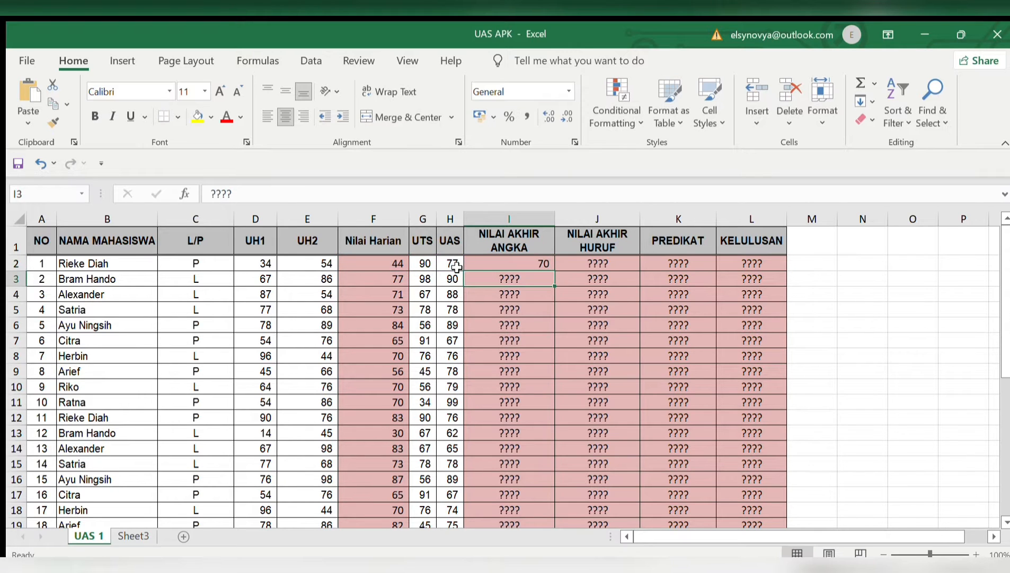
Fill the Nilai Akhir Angka formula from I2 down to I21 for all students.
{"action": "left_click", "coordinate": [537, 263]}
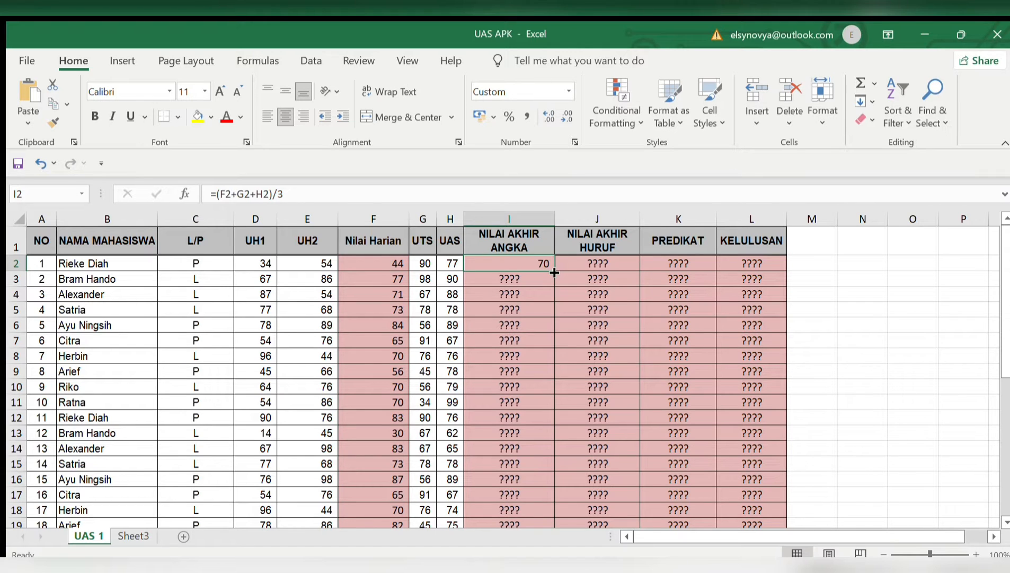
{"action": "left_click_drag", "start_coordinate": [554, 273], "coordinate": [555, 467]}
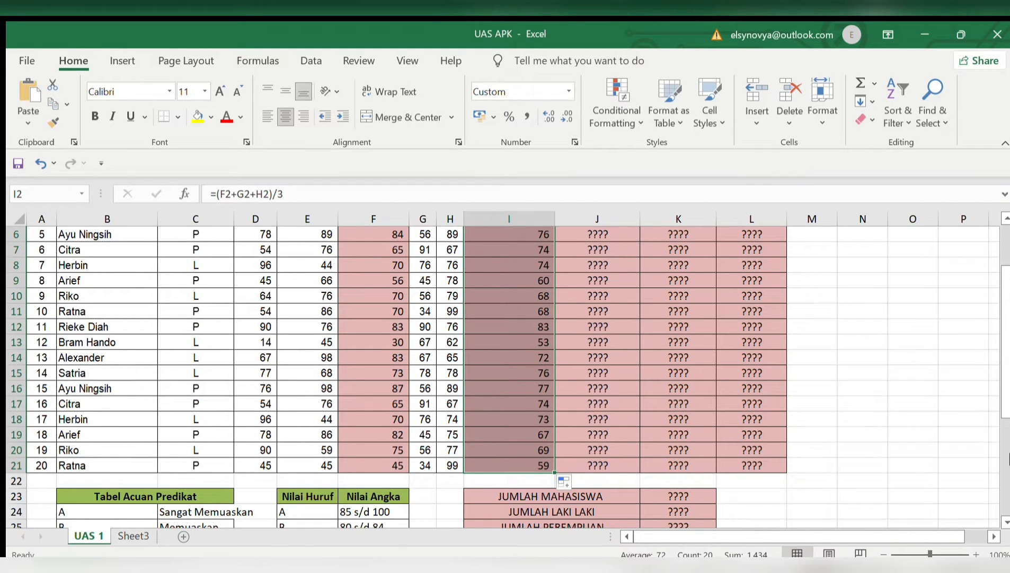
{"action": "scroll", "coordinate": [1007, 391], "scroll_direction": "up", "scroll_amount": 2}
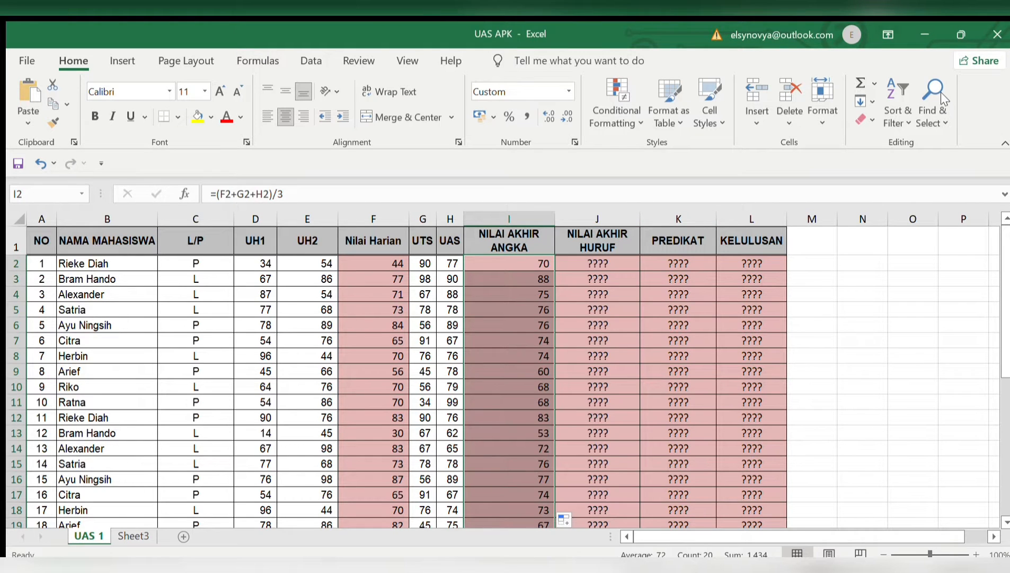
Clear the placeholder in J2 and start the letter-grade formula with =IF(I2>=85;"A";.
{"action": "key", "text": "Right"}
{"action": "key", "text": "BackSpace"}
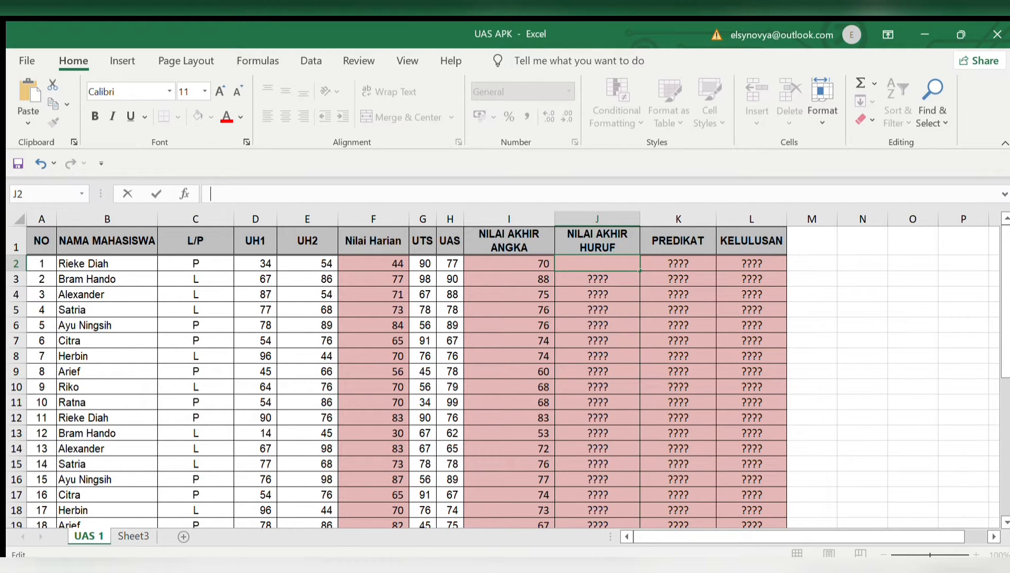
{"action": "type", "text": "="}
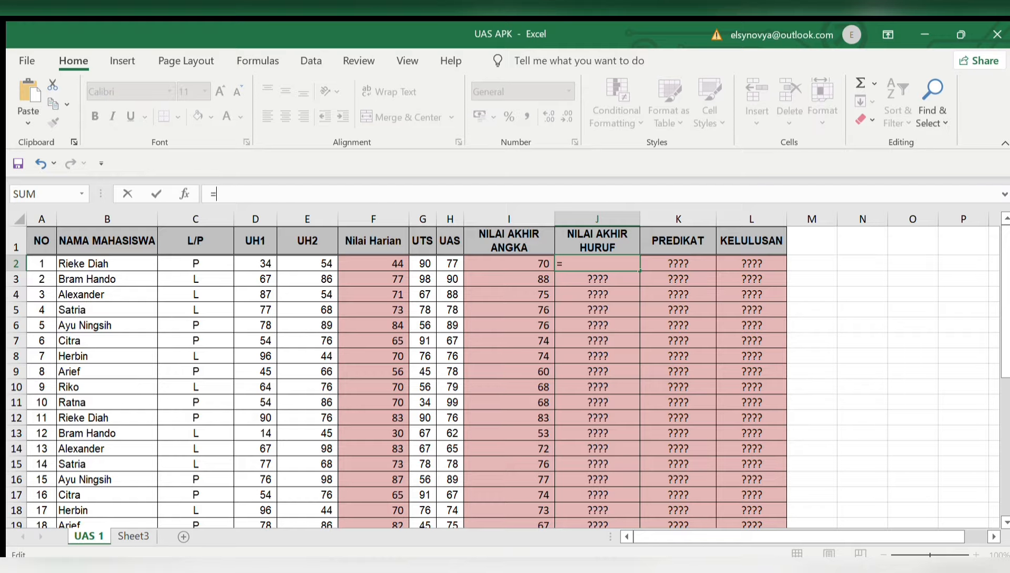
{"action": "type", "text": "IF("}
{"action": "left_click", "coordinate": [508, 265]}
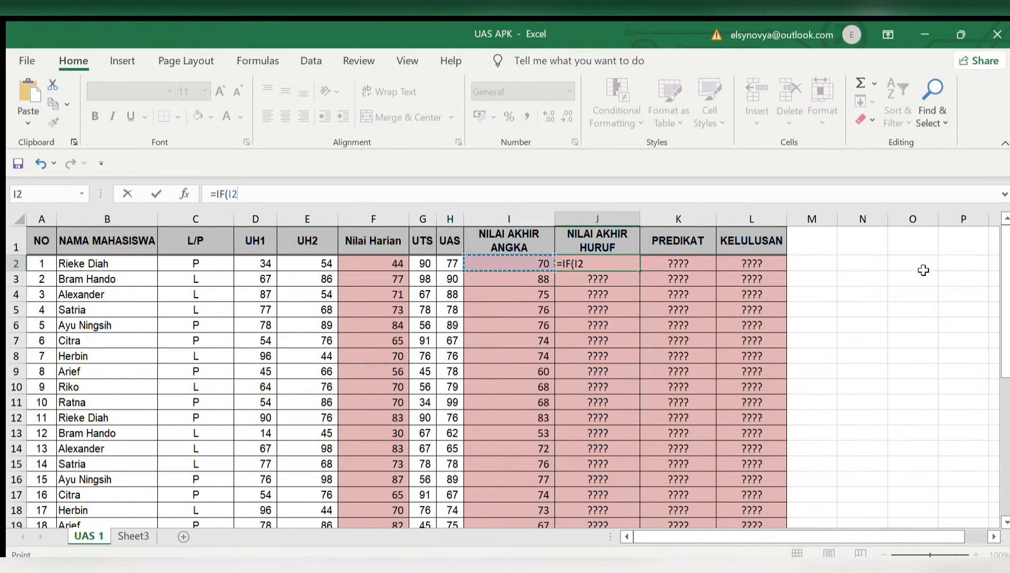
{"action": "left_click_drag", "start_coordinate": [1004, 271], "coordinate": [1008, 403]}
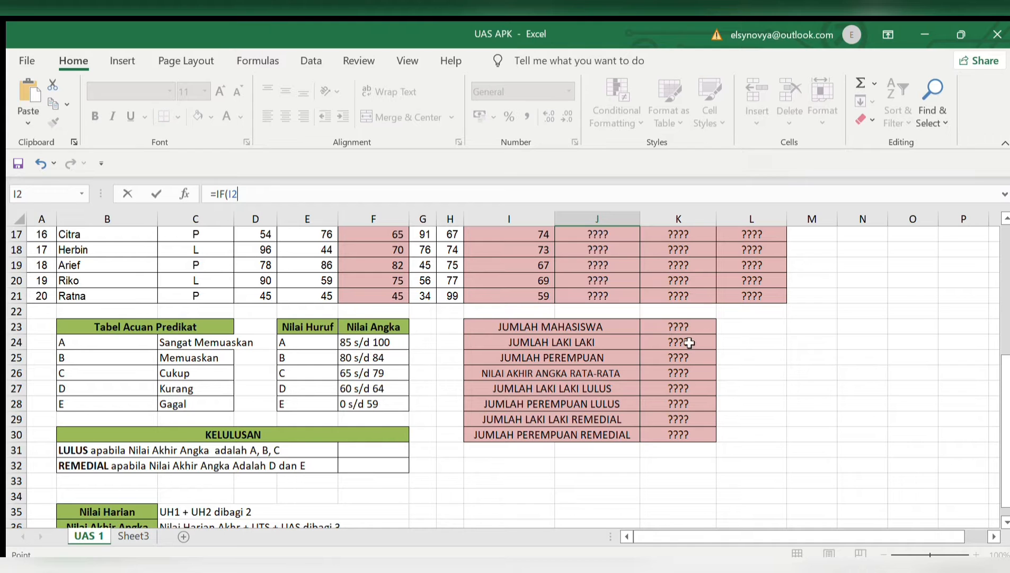
{"action": "left_click_drag", "start_coordinate": [1006, 395], "coordinate": [1005, 264]}
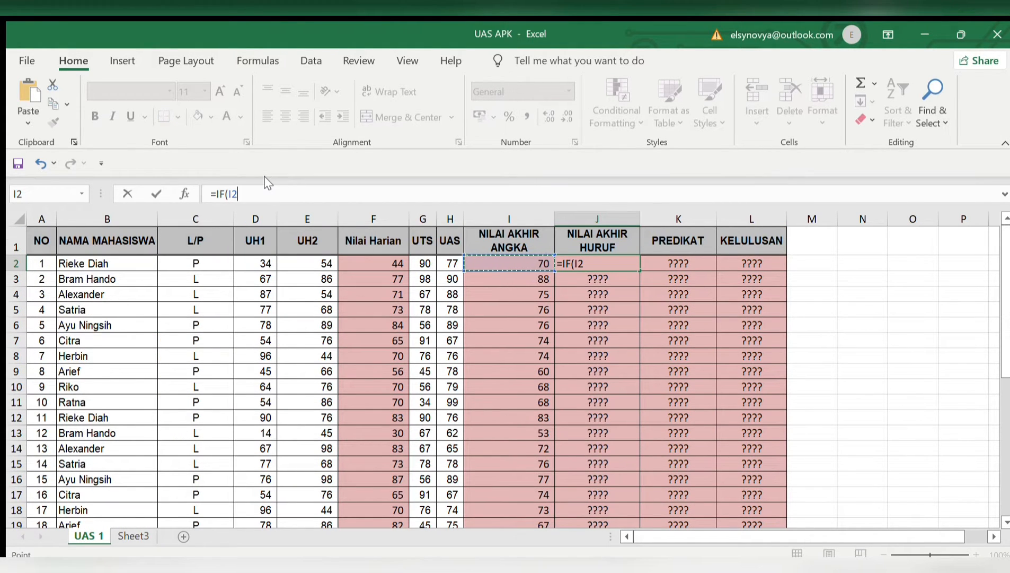
{"action": "type", "text": "."}
{"action": "key", "text": "BackSpace"}
{"action": "type", "text": ">=85"}
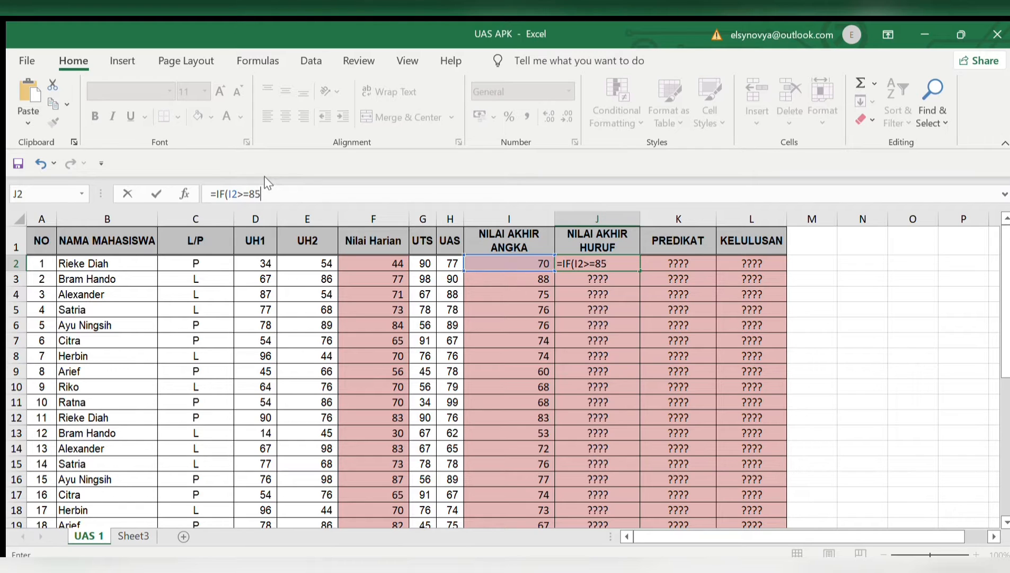
{"action": "type", "text": ";\"a"}
Extend the J2 formula with a nested condition for grade B: IF(I2>=80;"B";.
{"action": "type", "text": "\";IF("}
{"action": "left_click", "coordinate": [530, 258]}
{"action": "type", "text": "."}
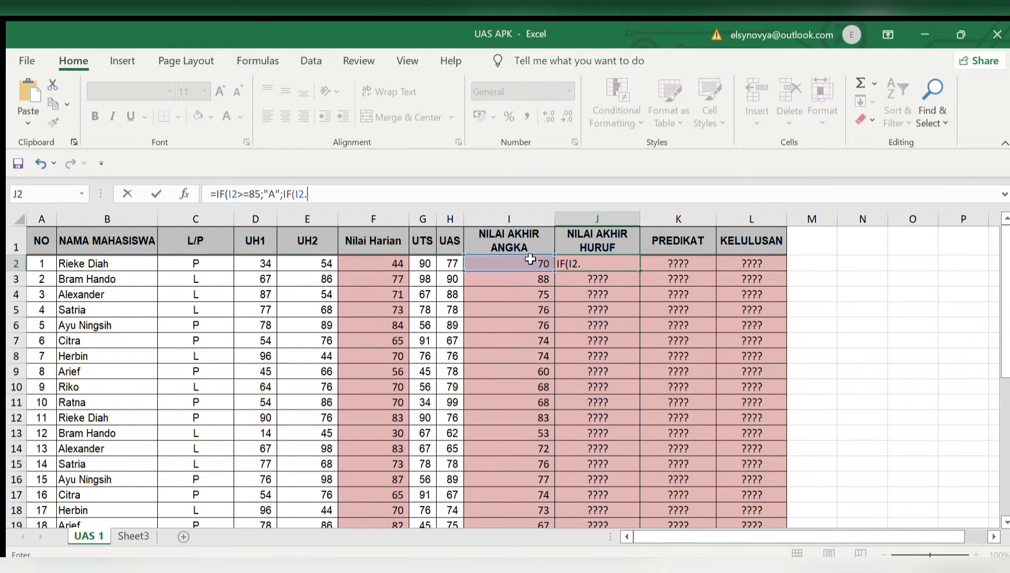
{"action": "key", "text": "BackSpace"}
{"action": "type", "text": ">="}
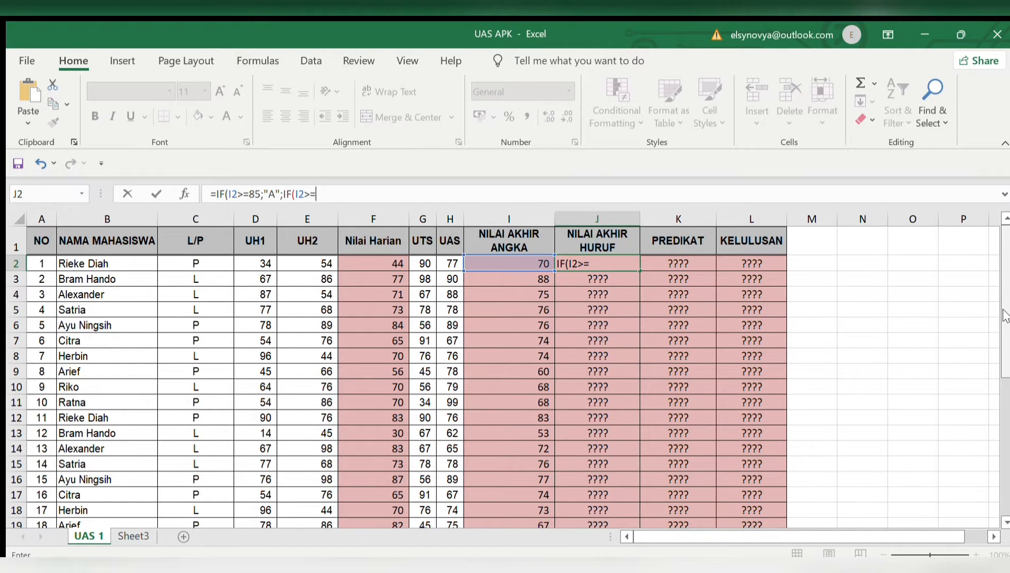
{"action": "mouse_move", "coordinate": [1006, 309]}
{"action": "left_mouse_down"}
{"action": "mouse_move", "coordinate": [1005, 409]}
{"action": "mouse_move", "coordinate": [1005, 294]}
{"action": "left_mouse_up"}
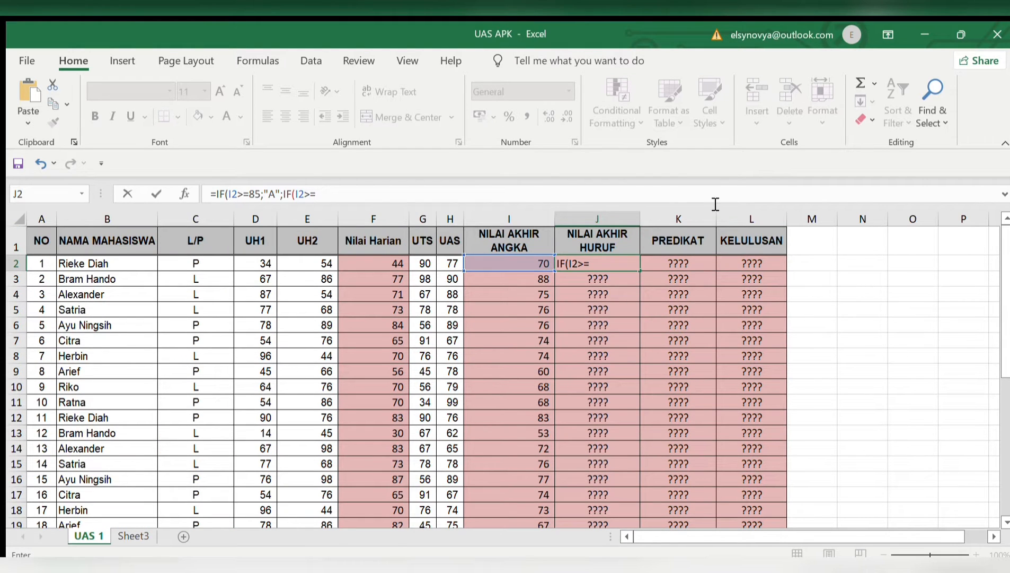
{"action": "type", "text": "80;\"B\";IF("}
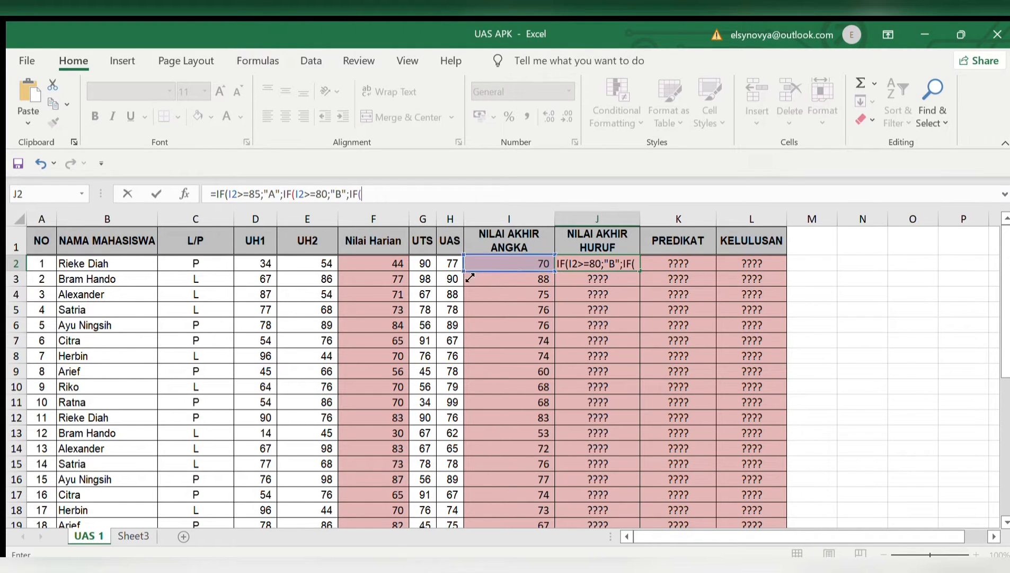
Extend the J2 formula with a nested condition for grade C: IF(I2>=65;"C";.
{"action": "left_click", "coordinate": [499, 265]}
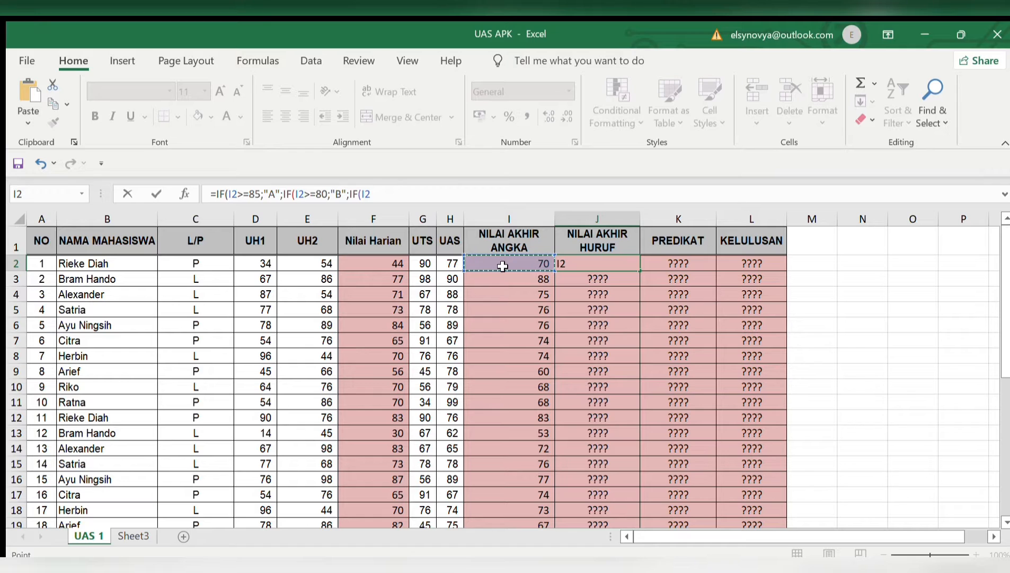
{"action": "type", "text": ">="}
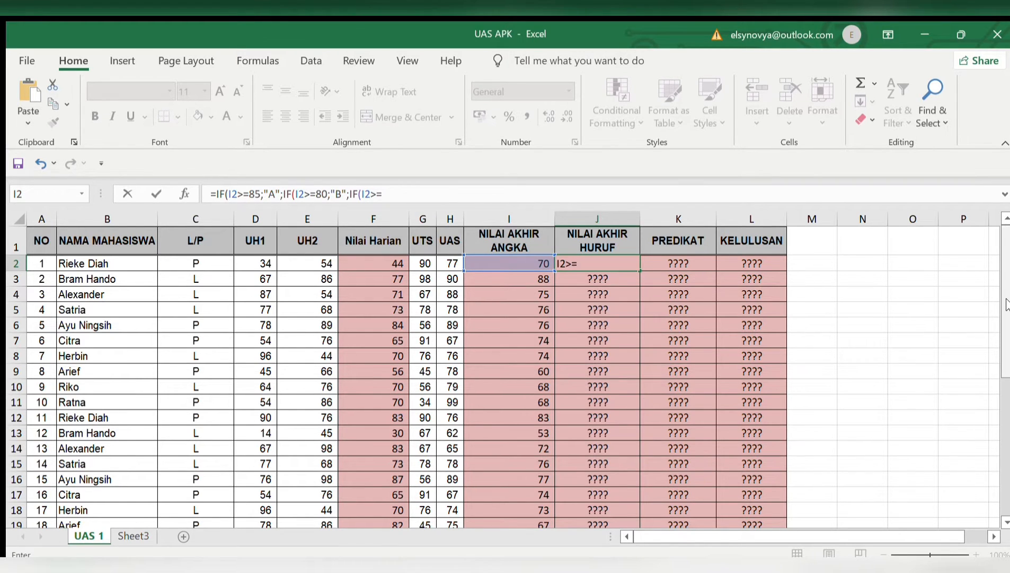
{"action": "left_click_drag", "start_coordinate": [1006, 304], "coordinate": [1008, 279]}
{"action": "type", "text": "65;\"c"}
{"action": "key", "text": "BackSpace"}
{"action": "type", "text": "C\";I"}
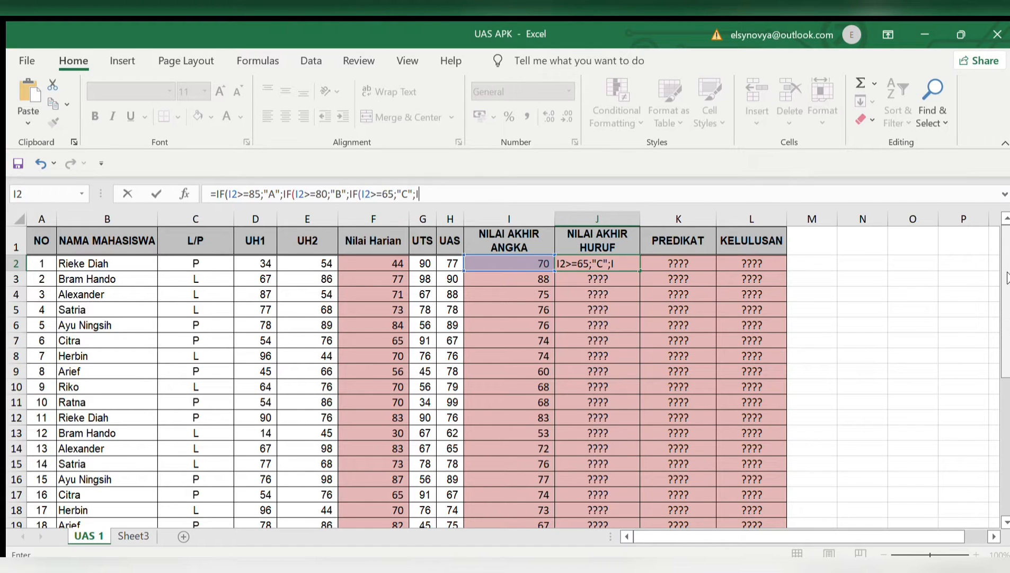
{"action": "type", "text": "F"}
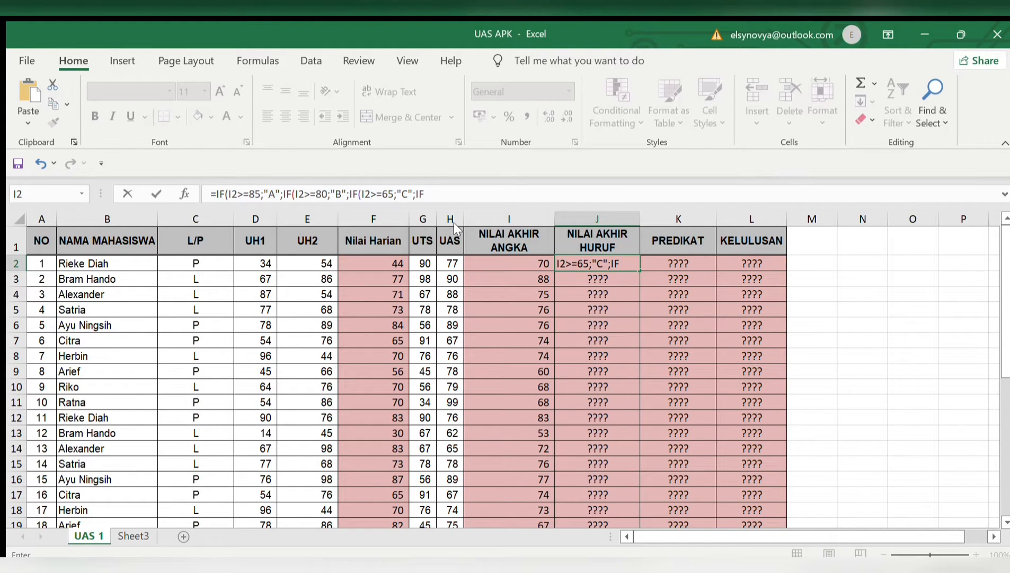
{"action": "type", "text": "("}
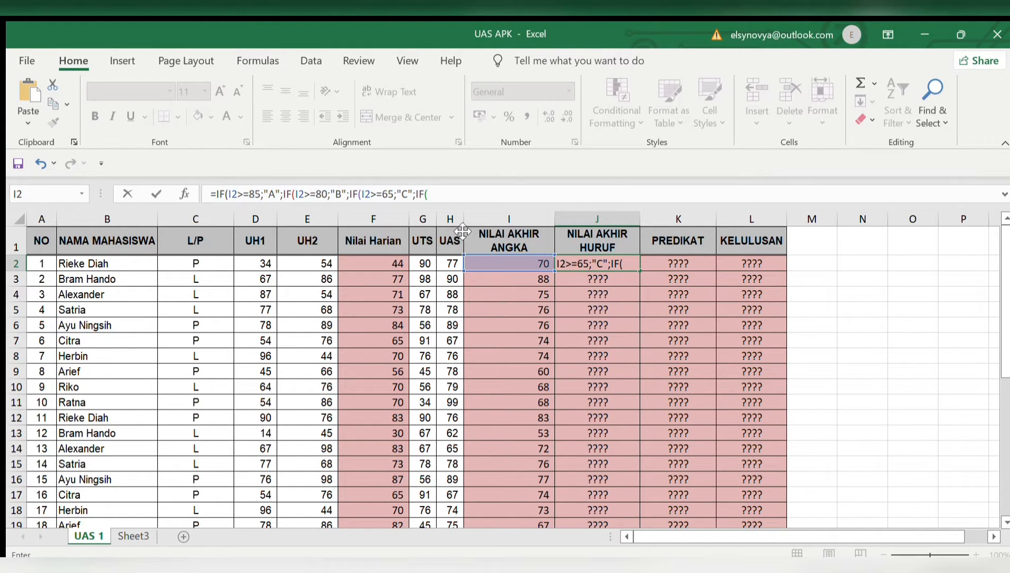
Add the grade D condition to the J2 formula: IF(I2>=60;"D";.
{"action": "left_click", "coordinate": [510, 262]}
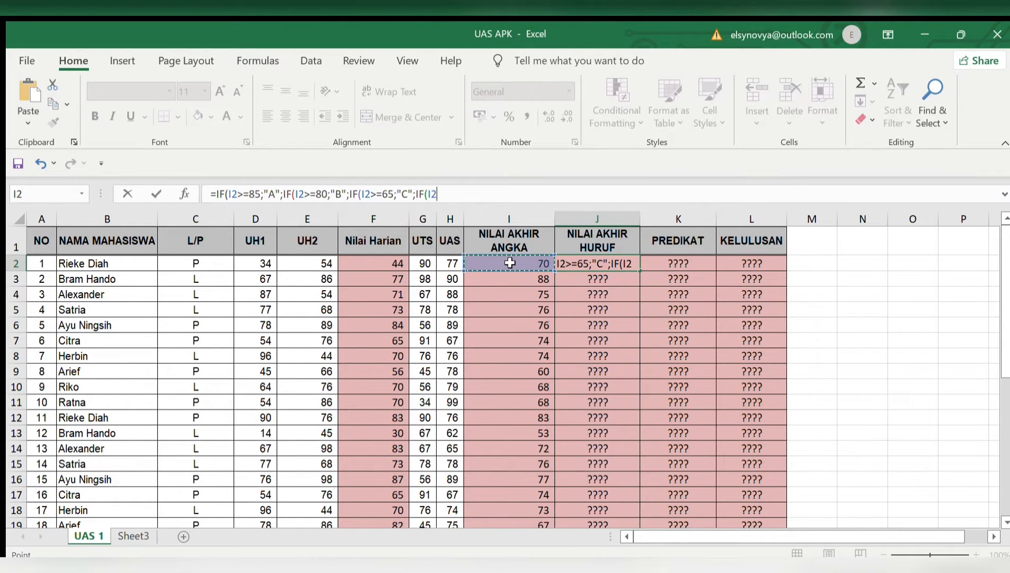
{"action": "type", "text": ">="}
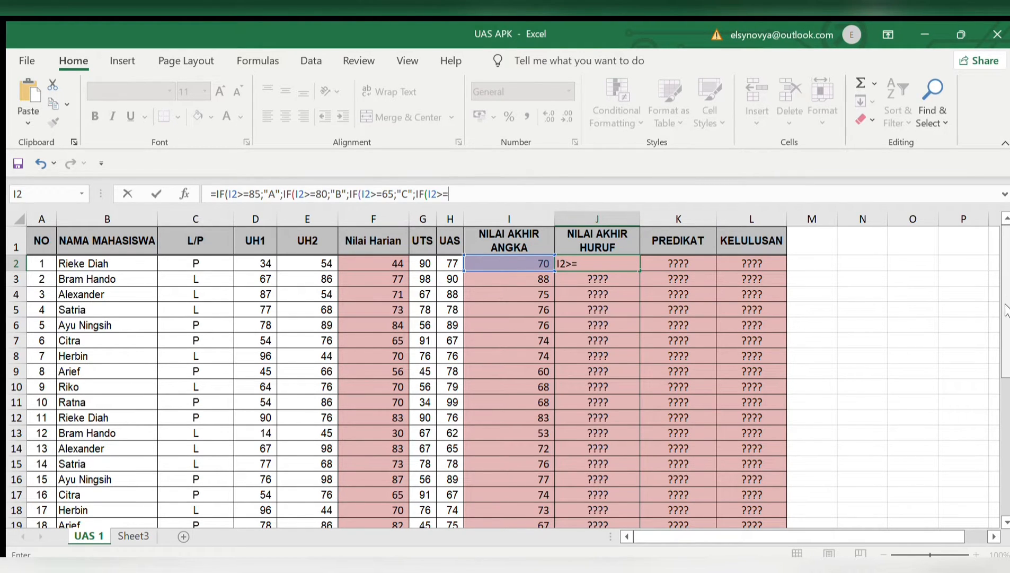
{"action": "left_click_drag", "start_coordinate": [1007, 311], "coordinate": [1000, 507]}
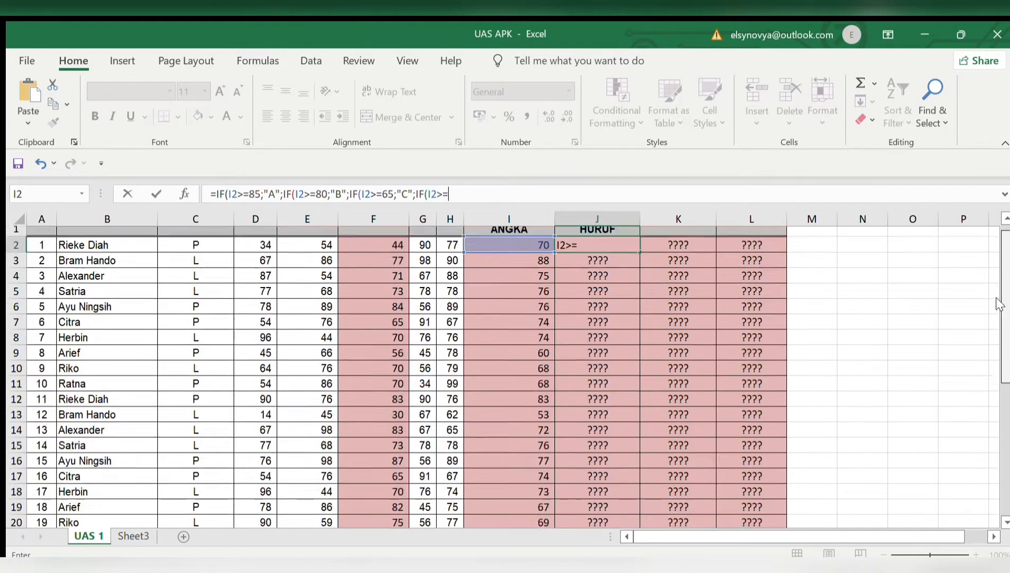
{"action": "left_click_drag", "start_coordinate": [1002, 490], "coordinate": [1007, 222]}
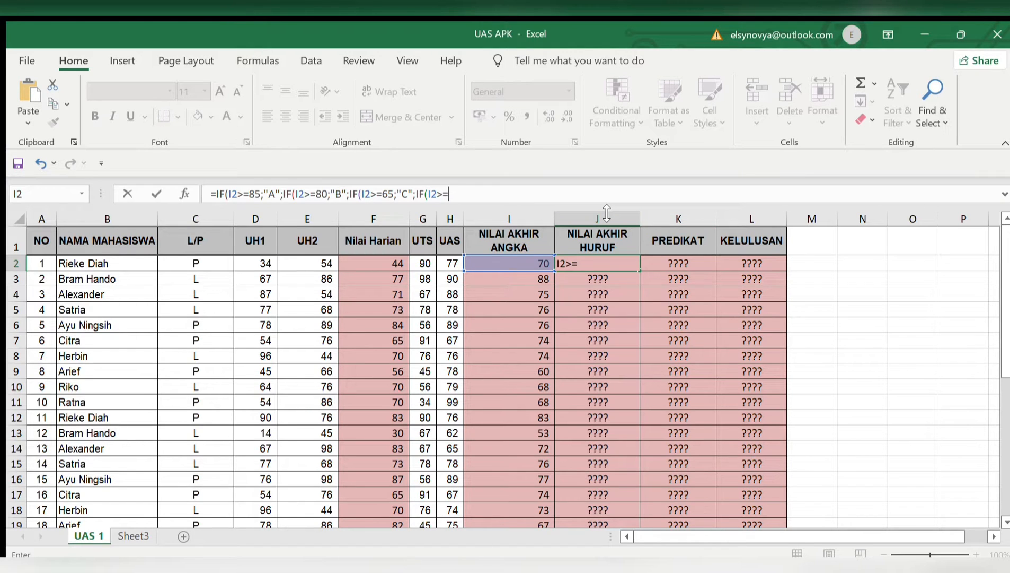
{"action": "type", "text": "60;\"D\";IF("}
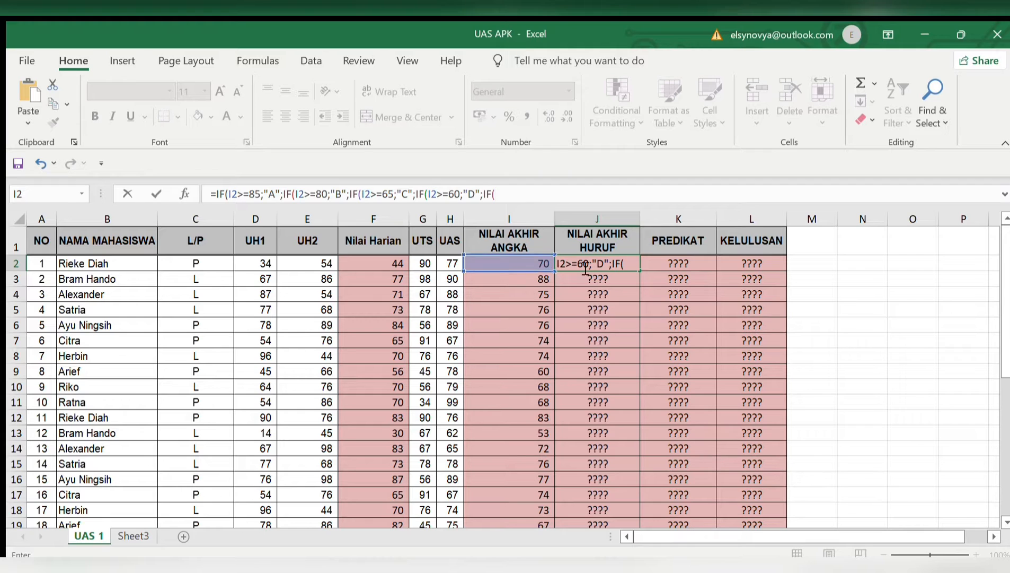
Finish the J2 formula with the grade E condition IF(I2>=0;"E"))))) and enter it.
{"action": "left_click", "coordinate": [540, 262]}
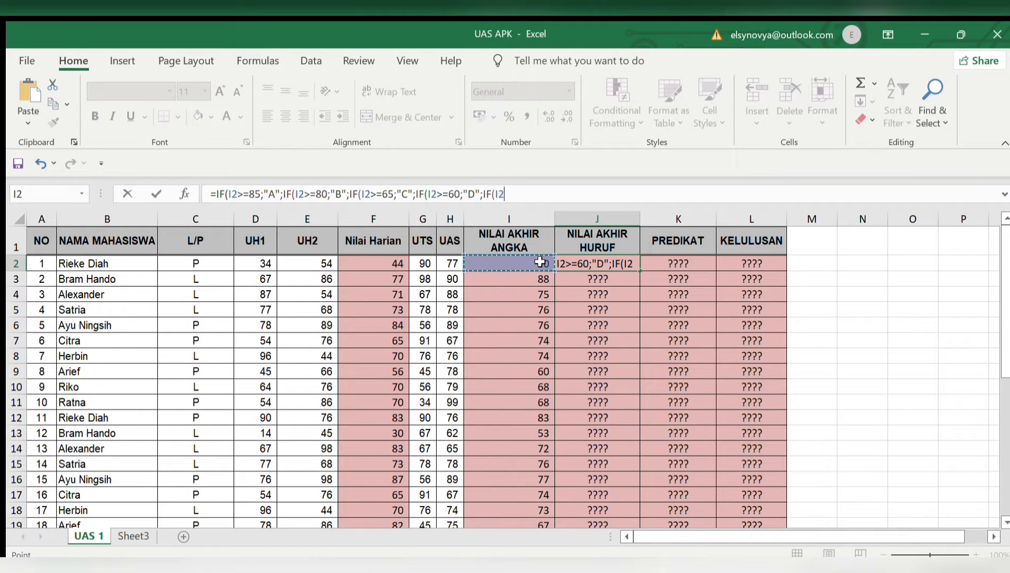
{"action": "type", "text": "> ="}
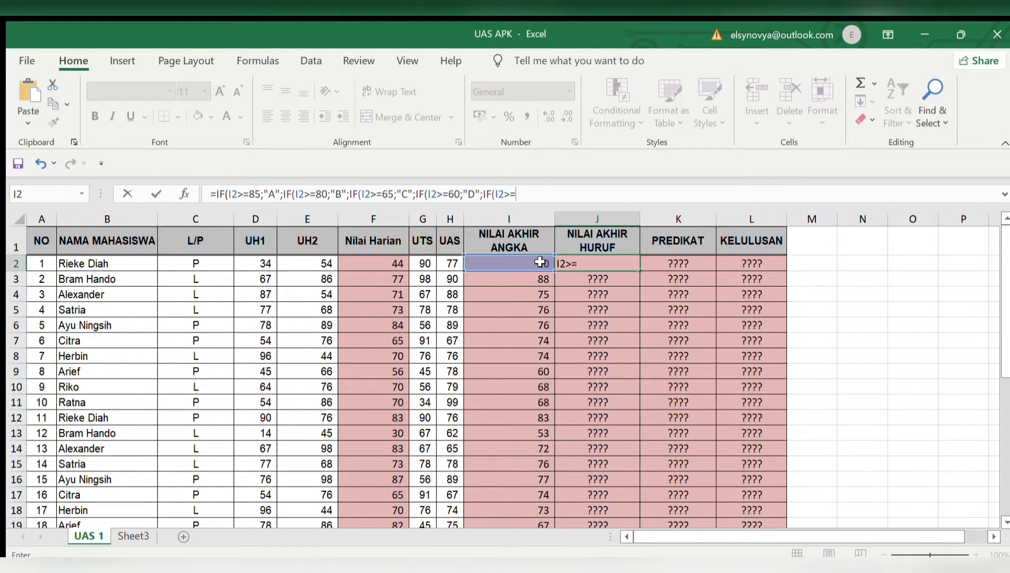
{"action": "type", "text": "0;\"E\""}
{"action": "type", "text": ")))))"}
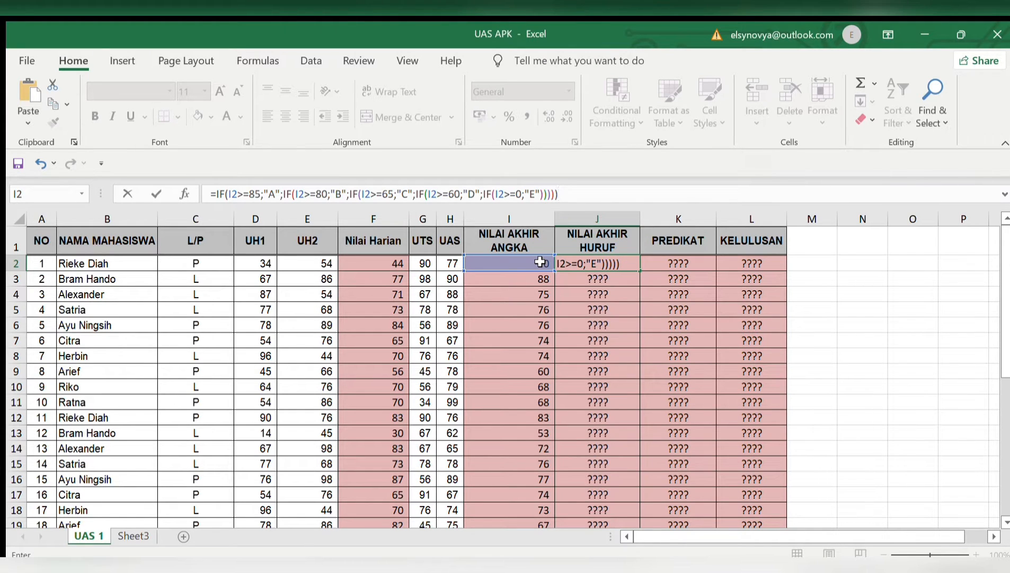
{"action": "key", "text": "Return"}
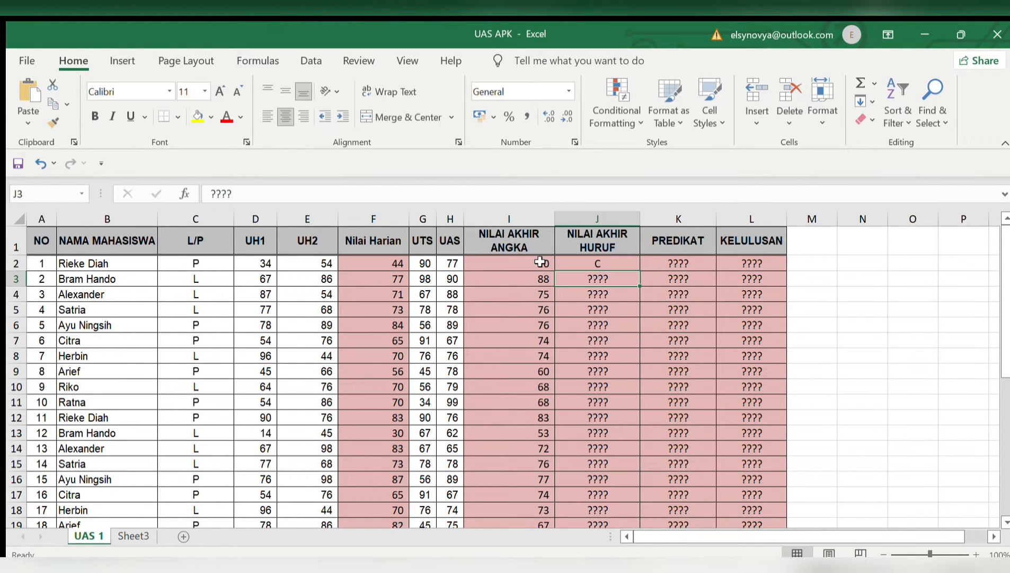
Fill the Nilai Akhir Huruf formula from J2 down to J21 for all students.
{"action": "left_click", "coordinate": [581, 263]}
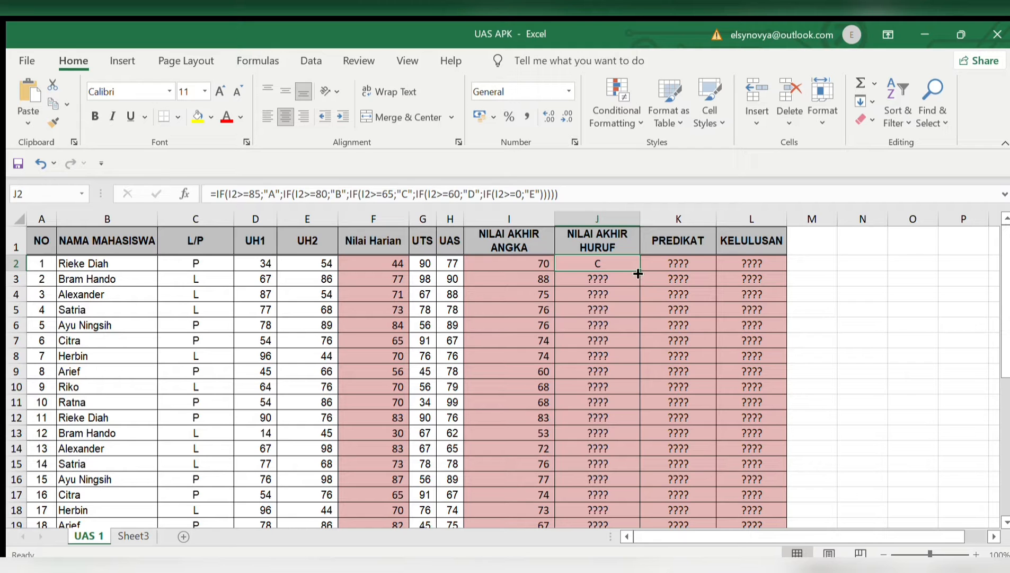
{"action": "left_click_drag", "start_coordinate": [638, 273], "coordinate": [638, 464]}
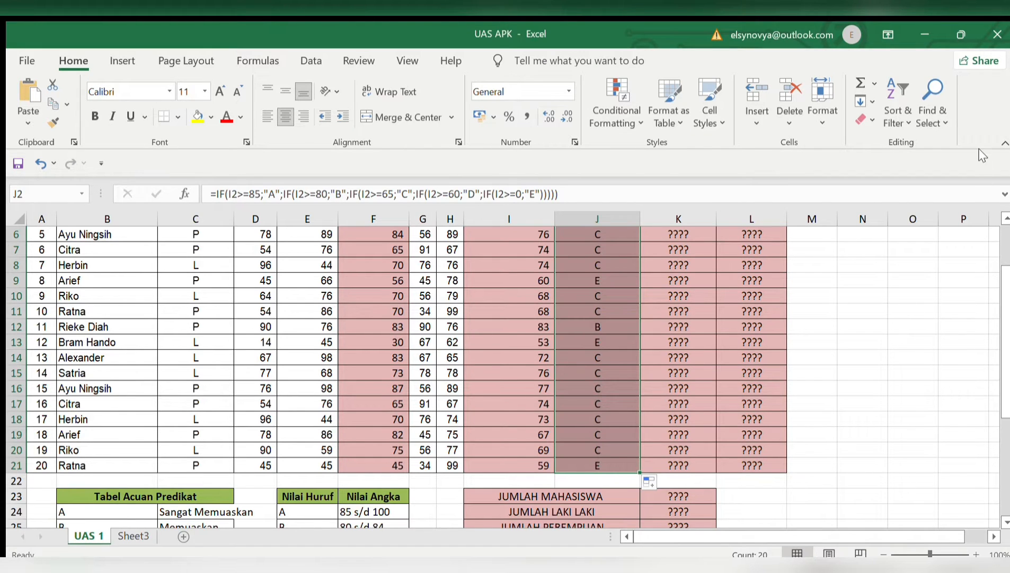
{"action": "key", "text": "Right"}
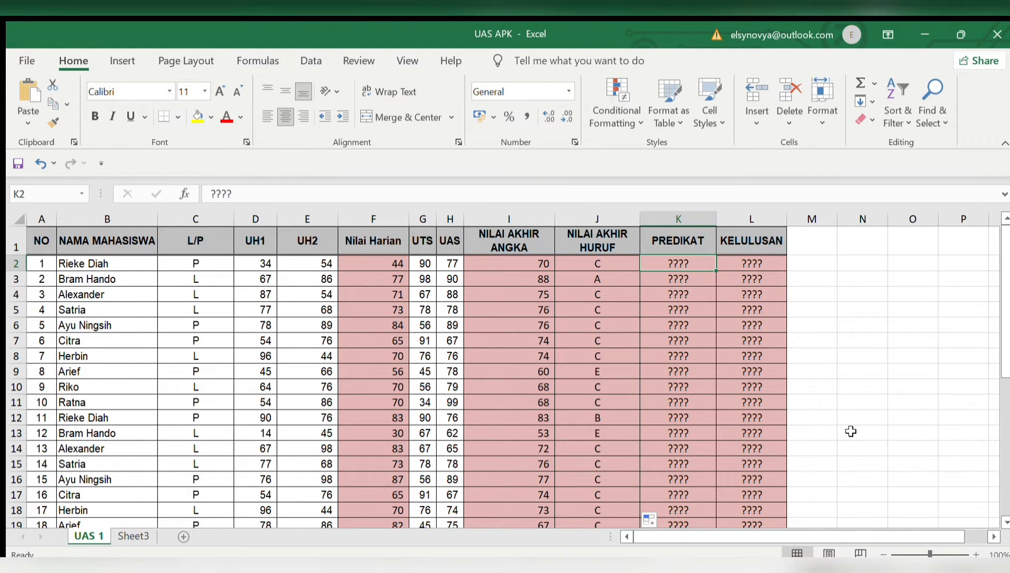
Check the Tabel Acuan Predikat, clear the placeholder in K2 and start the predicate formula with =VLOOKUP(.
{"action": "left_click_drag", "start_coordinate": [1006, 344], "coordinate": [993, 421]}
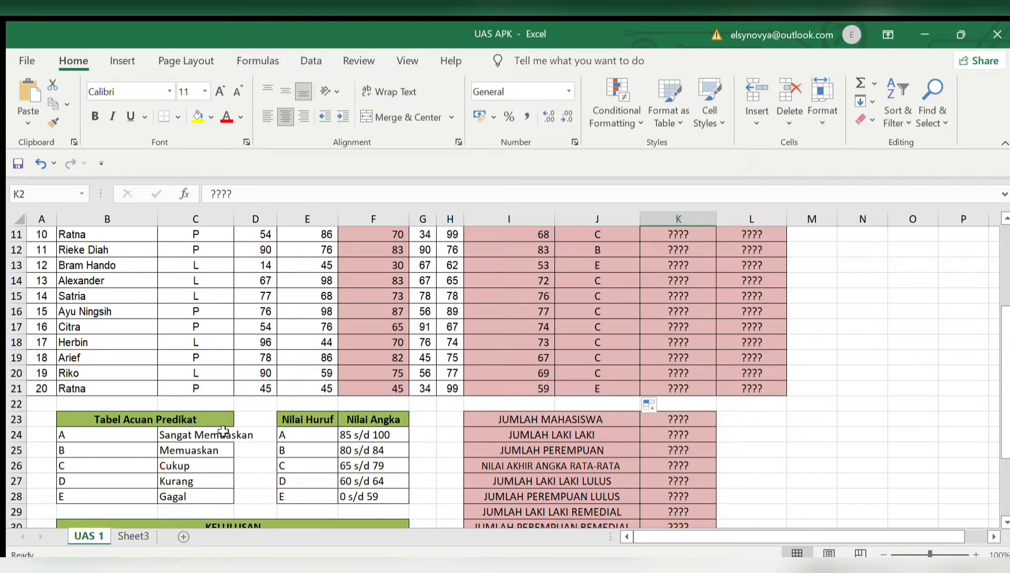
{"action": "left_click_drag", "start_coordinate": [223, 430], "coordinate": [111, 497]}
{"action": "left_click", "coordinate": [832, 462]}
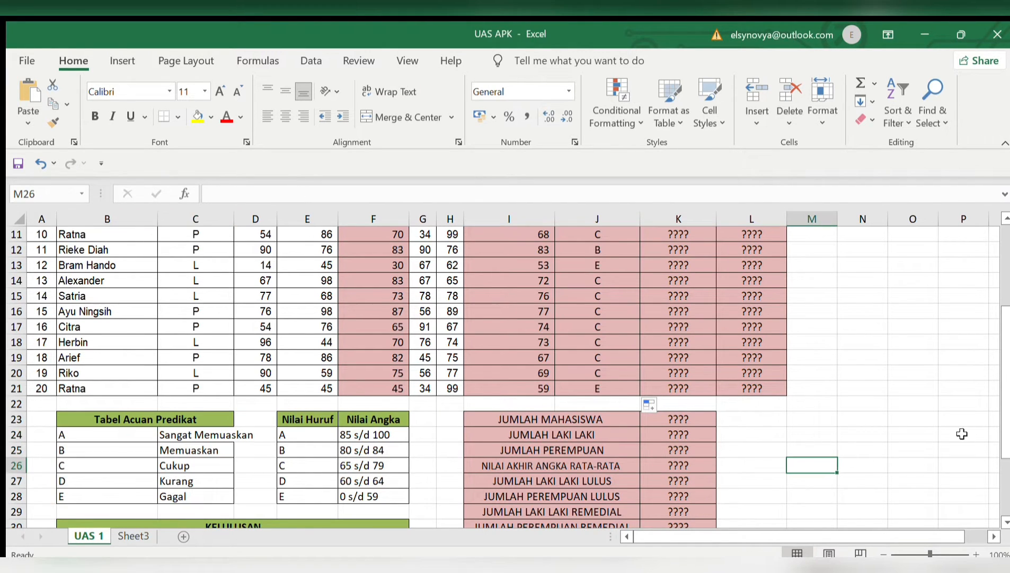
{"action": "scroll", "coordinate": [1007, 414], "scroll_direction": "up", "scroll_amount": 4}
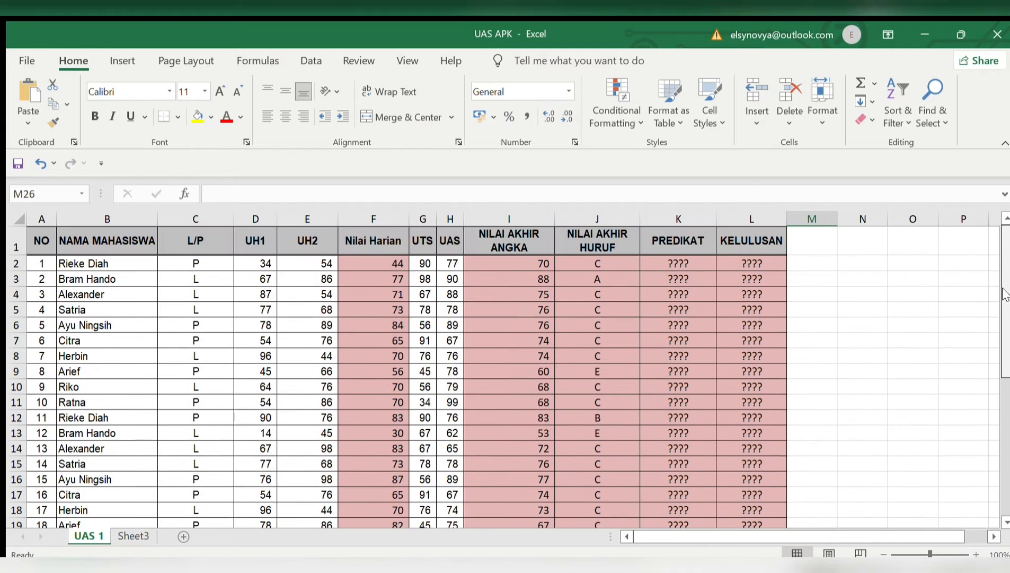
{"action": "left_click", "coordinate": [658, 262]}
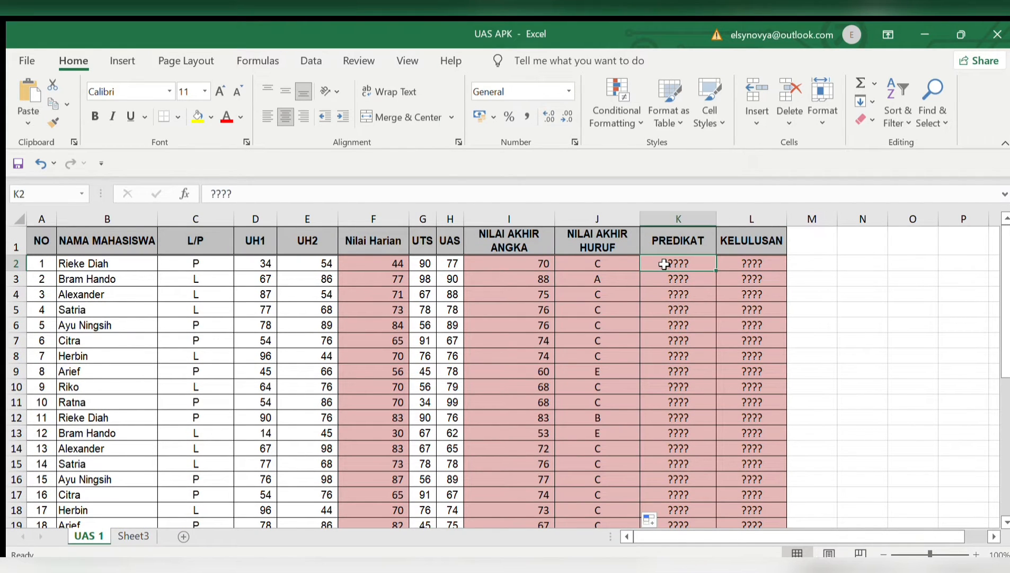
{"action": "left_click", "coordinate": [468, 189]}
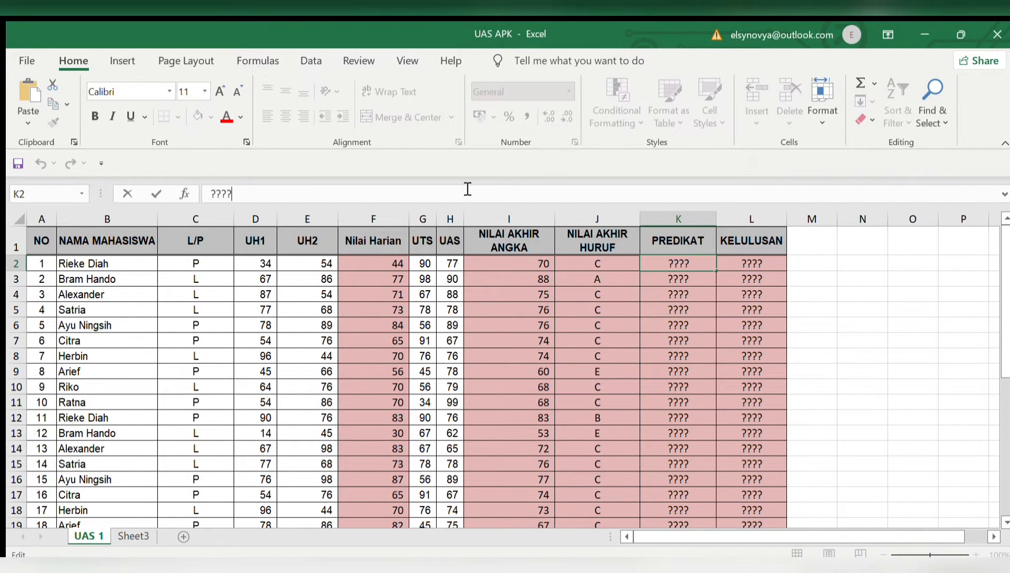
{"action": "key", "text": "BackSpace"}
{"action": "key", "text": "BackSpace"}
{"action": "key", "text": "BackSpace"}
{"action": "key", "text": "BackSpace"}
{"action": "type", "text": "=V"}
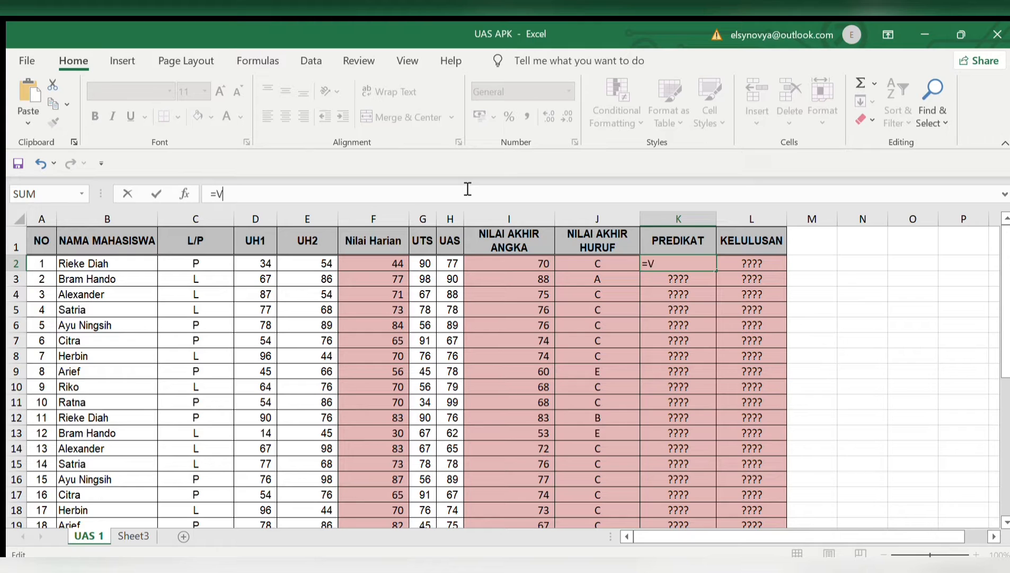
{"action": "type", "text": "LO"}
{"action": "type", "text": "OKUP("}
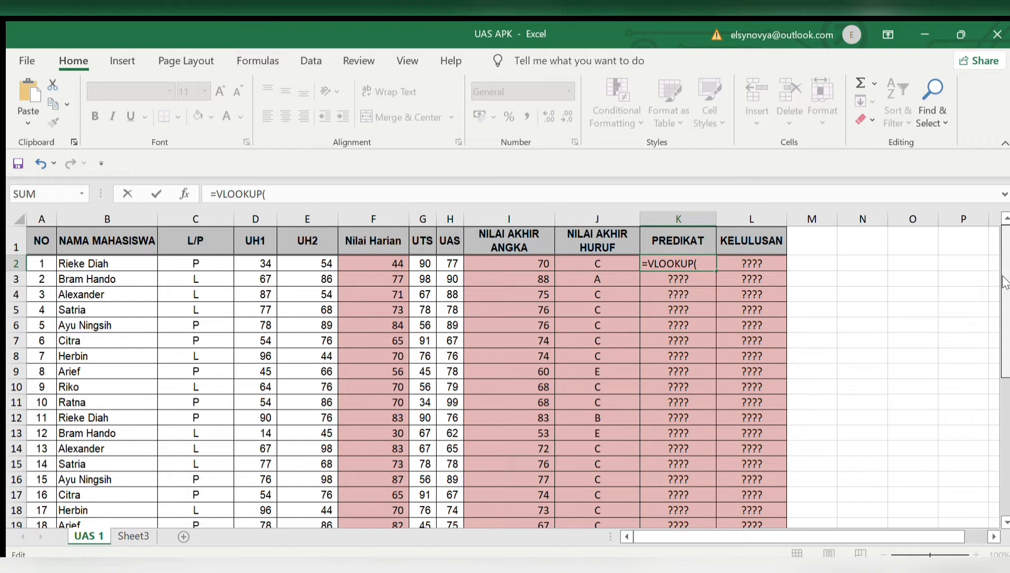
Give the K2 VLOOKUP J2 as its lookup value and the Tabel Acuan Predikat range B24:C28 as its table.
{"action": "left_click_drag", "start_coordinate": [1006, 283], "coordinate": [1009, 259]}
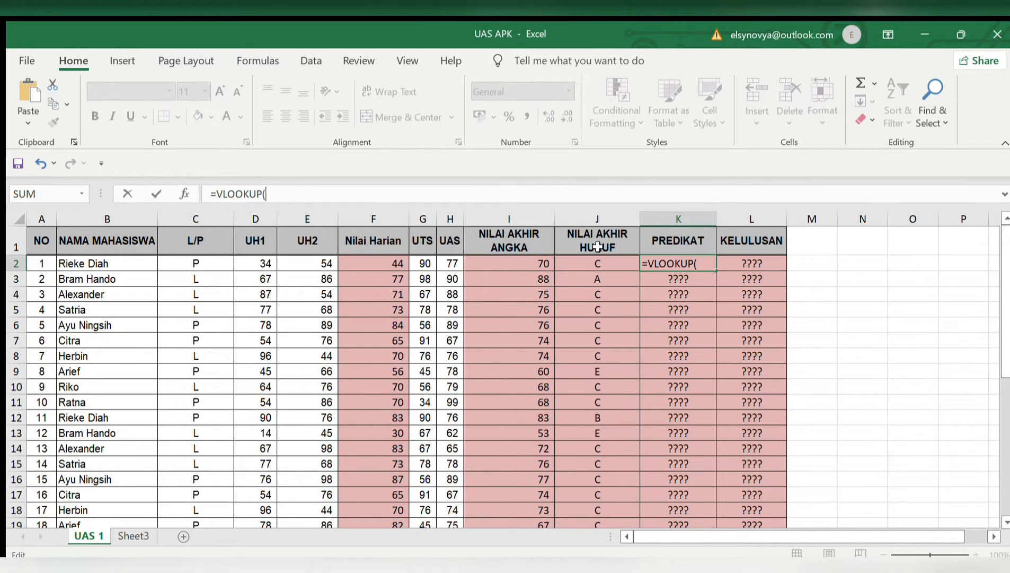
{"action": "left_click", "coordinate": [595, 264]}
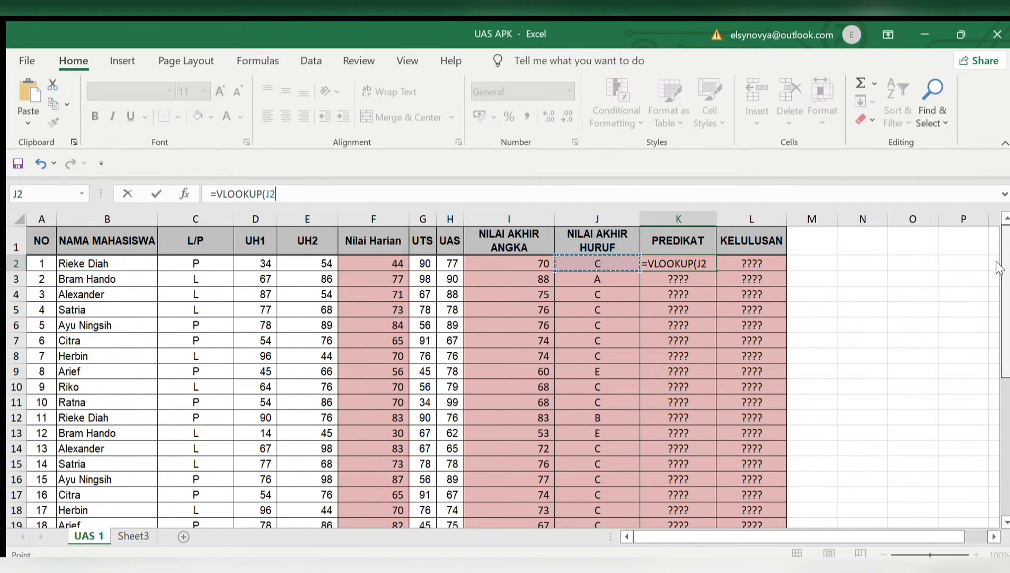
{"action": "left_click_drag", "start_coordinate": [1004, 265], "coordinate": [998, 356]}
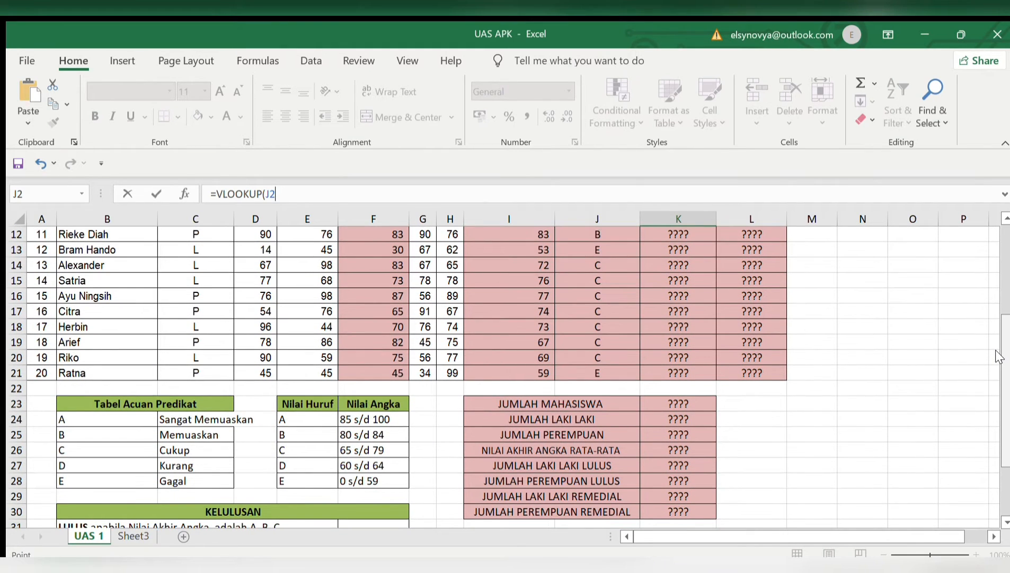
{"action": "type", "text": ";"}
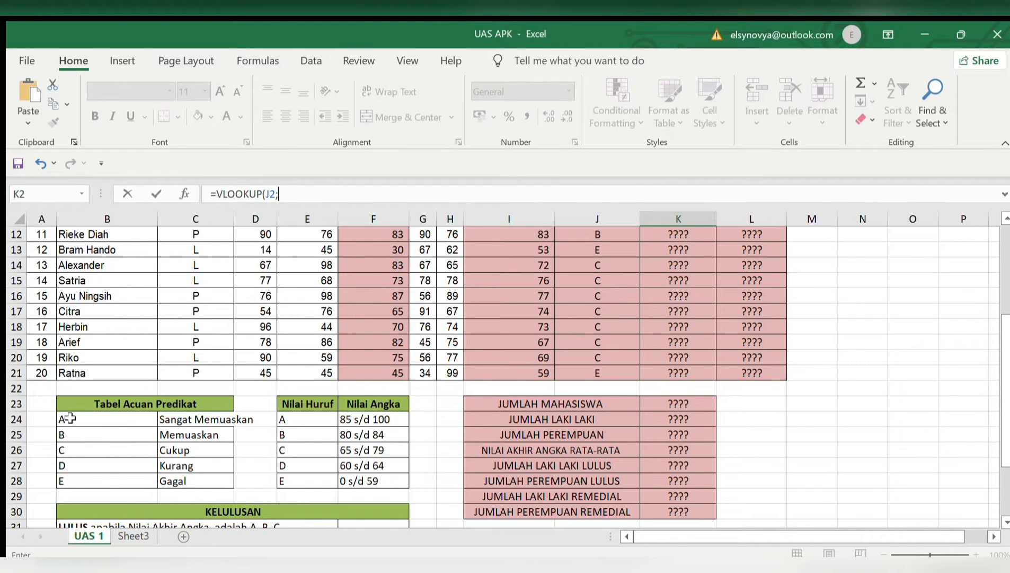
{"action": "left_click_drag", "start_coordinate": [69, 419], "coordinate": [224, 483]}
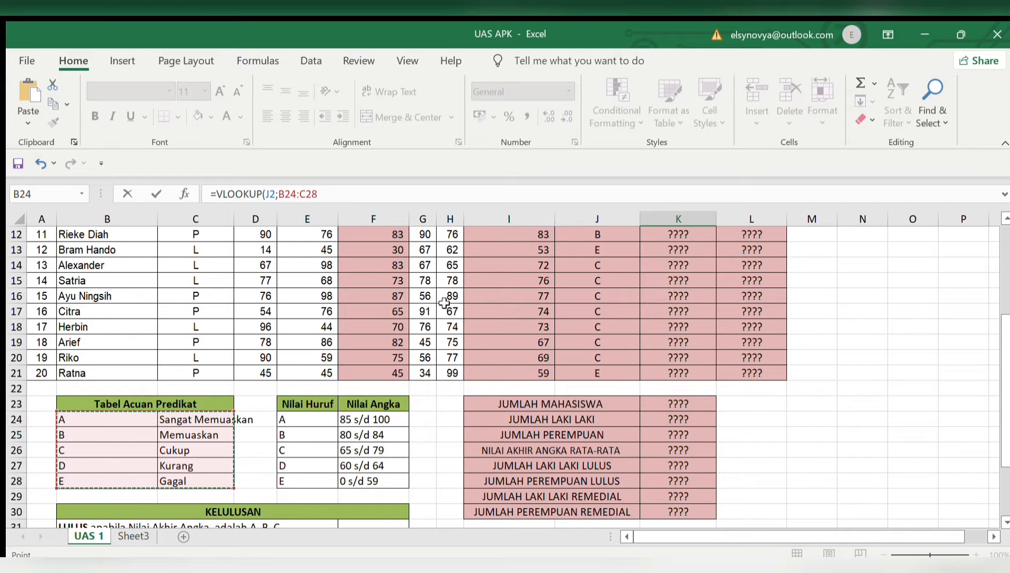
Make the VLOOKUP table range in K2 absolute as $B$24:$C$28.
{"action": "left_click", "coordinate": [282, 197]}
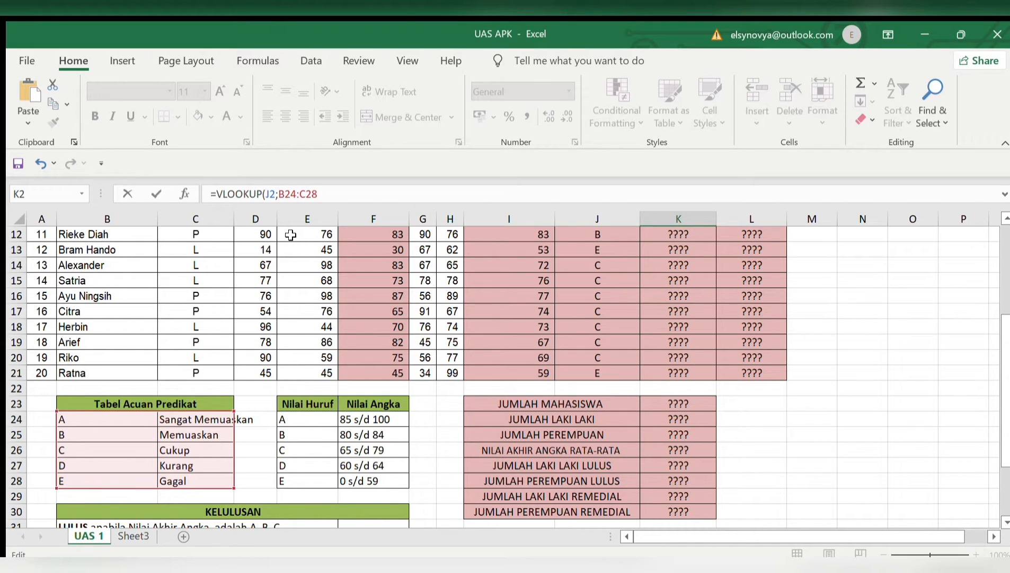
{"action": "type", "text": "$"}
{"action": "left_click", "coordinate": [295, 195]}
{"action": "type", "text": "$"}
{"action": "left_click", "coordinate": [316, 195]}
{"action": "type", "text": "$"}
{"action": "left_click", "coordinate": [325, 195]}
{"action": "type", "text": "$"}
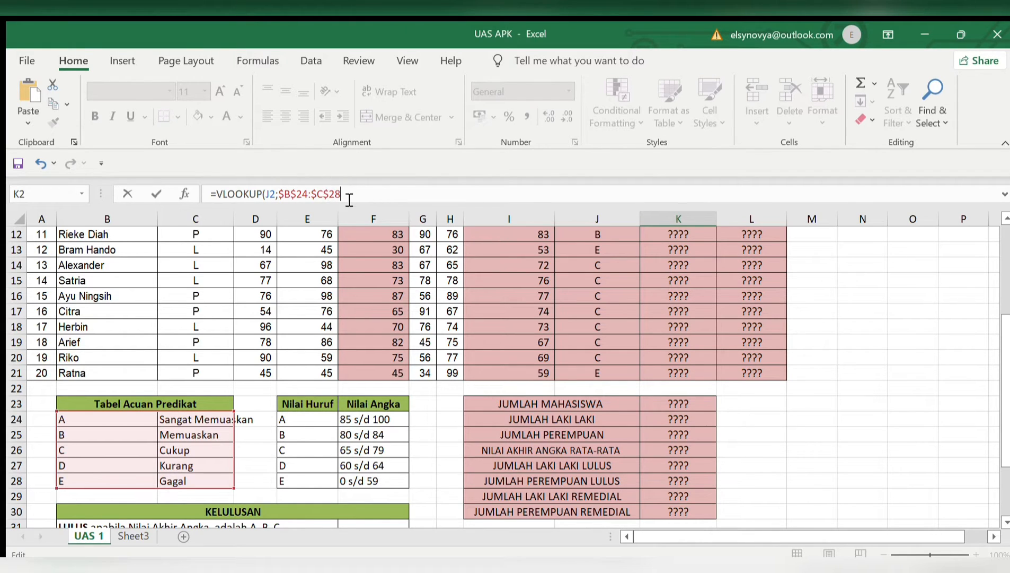
Complete the K2 VLOOKUP with column index 2 and TRUE as the match type, and enter the formula.
{"action": "left_click", "coordinate": [450, 189]}
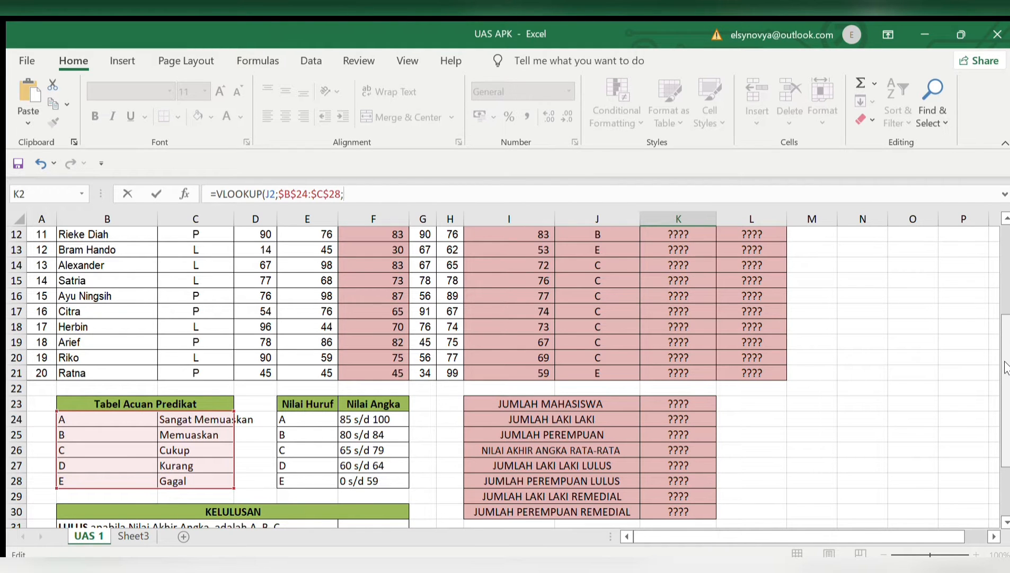
{"action": "type", "text": "2"}
{"action": "left_click_drag", "start_coordinate": [1007, 366], "coordinate": [1006, 331]}
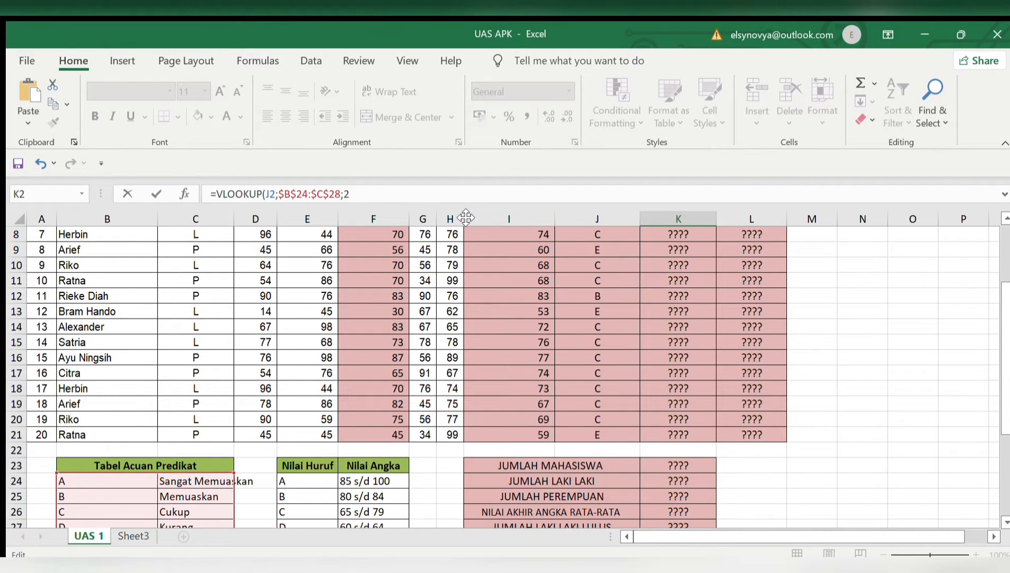
{"action": "type", "text": ";TRUE)"}
{"action": "left_click_drag", "start_coordinate": [1007, 371], "coordinate": [1009, 270]}
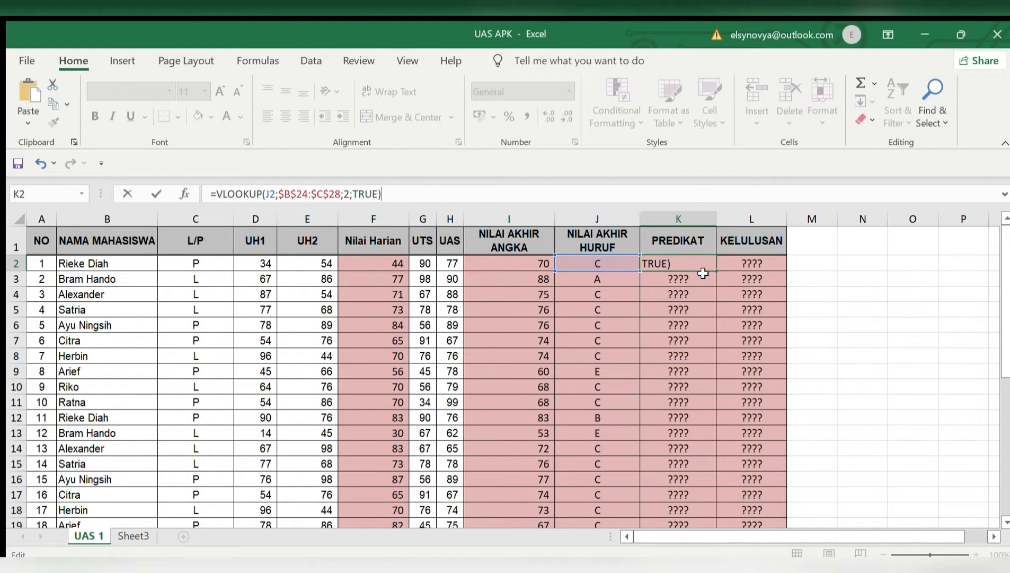
{"action": "key", "text": "Return"}
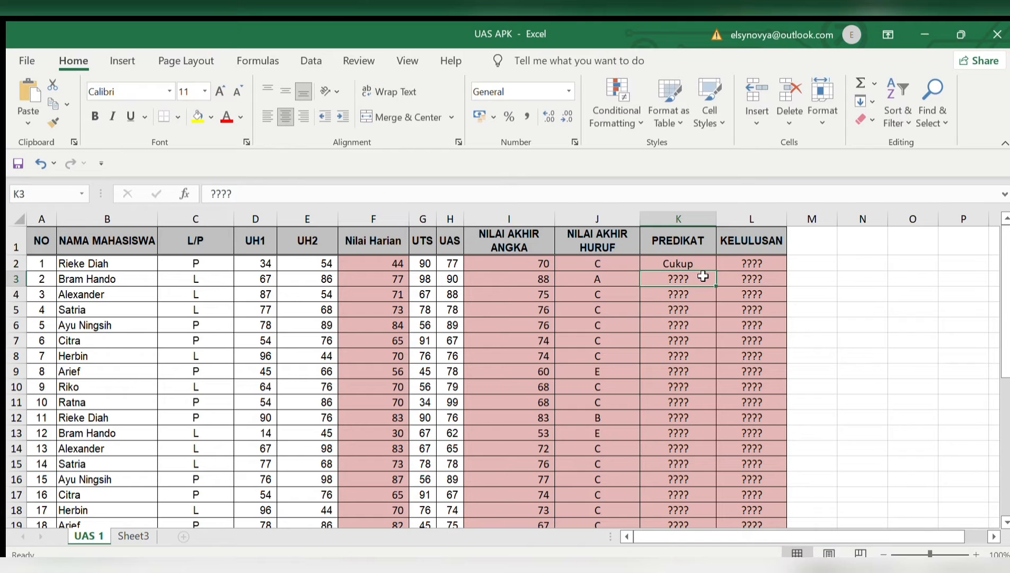
Fill the K2 predicate formula down through K21 and check the filled column against the Tabel Acuan Predikat.
{"action": "left_click", "coordinate": [696, 264]}
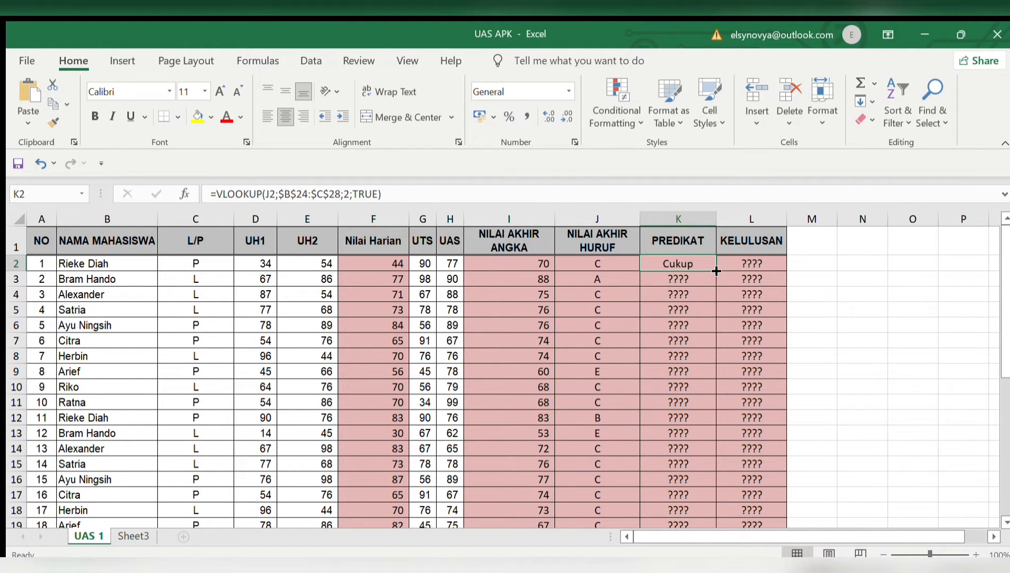
{"action": "left_click_drag", "start_coordinate": [716, 271], "coordinate": [711, 480]}
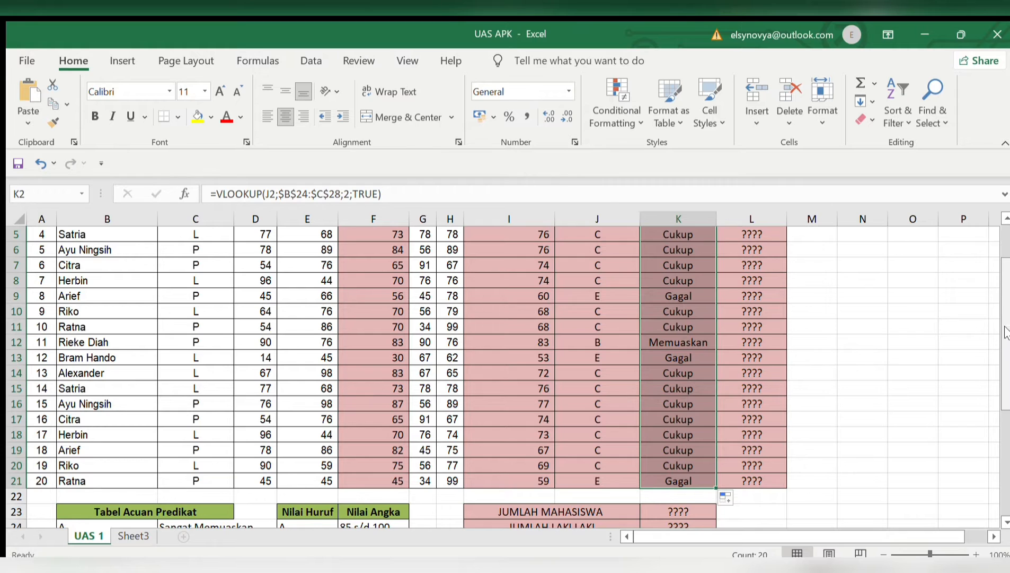
{"action": "scroll", "coordinate": [1006, 331], "scroll_direction": "up", "scroll_amount": 2}
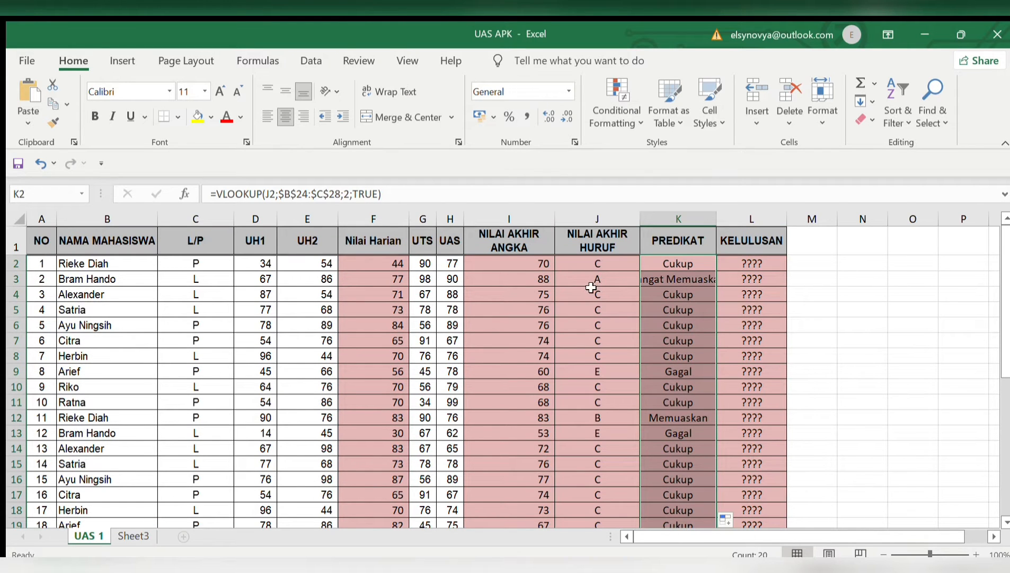
{"action": "scroll", "coordinate": [1004, 352], "scroll_direction": "down", "scroll_amount": 2}
{"action": "scroll", "coordinate": [1004, 351], "scroll_direction": "down", "scroll_amount": 2}
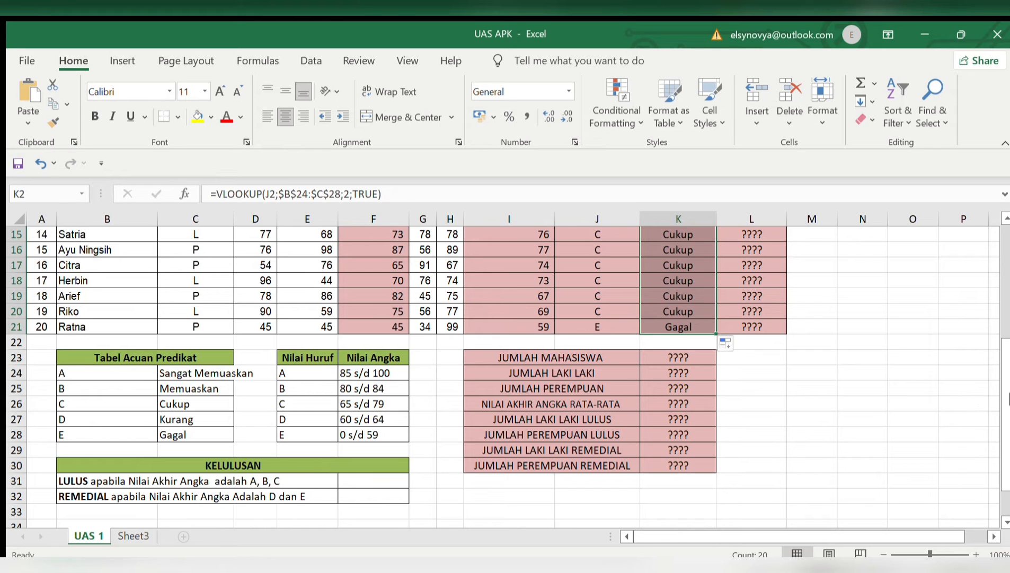
{"action": "scroll", "coordinate": [1004, 371], "scroll_direction": "up", "scroll_amount": 5}
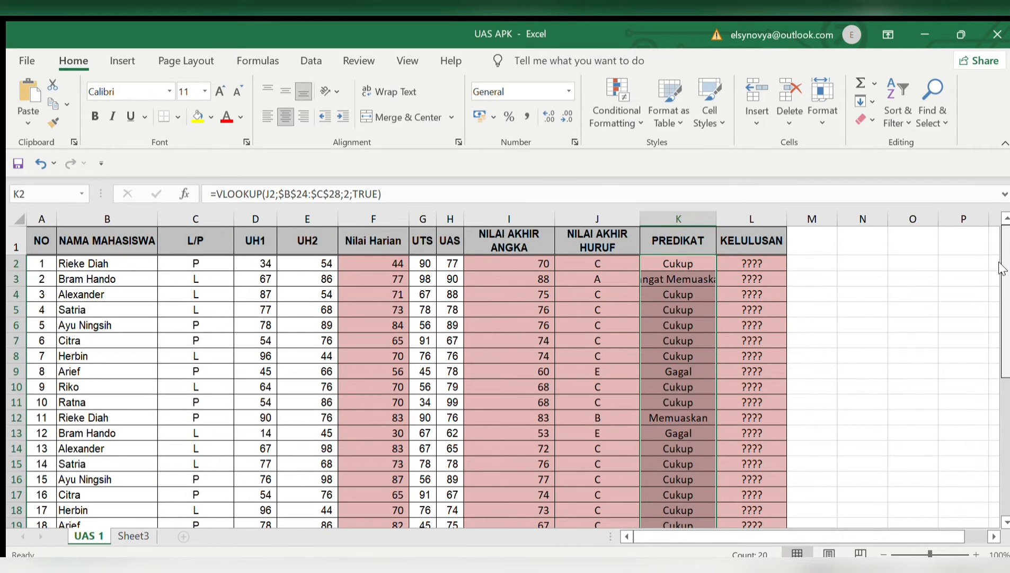
{"action": "scroll", "coordinate": [1002, 265], "scroll_direction": "down", "scroll_amount": 5}
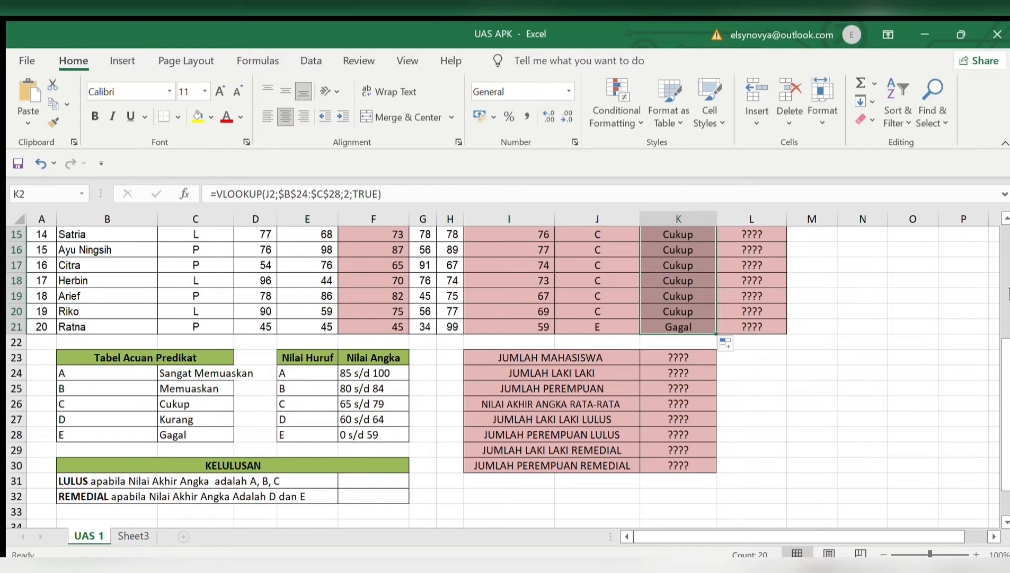
{"action": "scroll", "coordinate": [1007, 255], "scroll_direction": "up", "scroll_amount": 5}
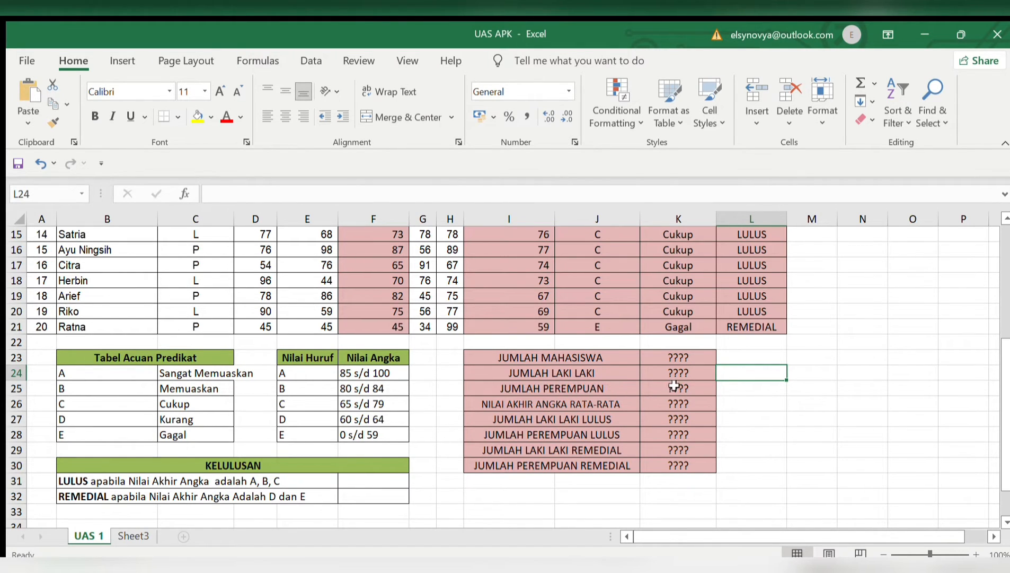
Clear the JUMLAH LAKI LAKI placeholder in K24 and start its formula with =COUNTIF(.
{"action": "left_click", "coordinate": [700, 374]}
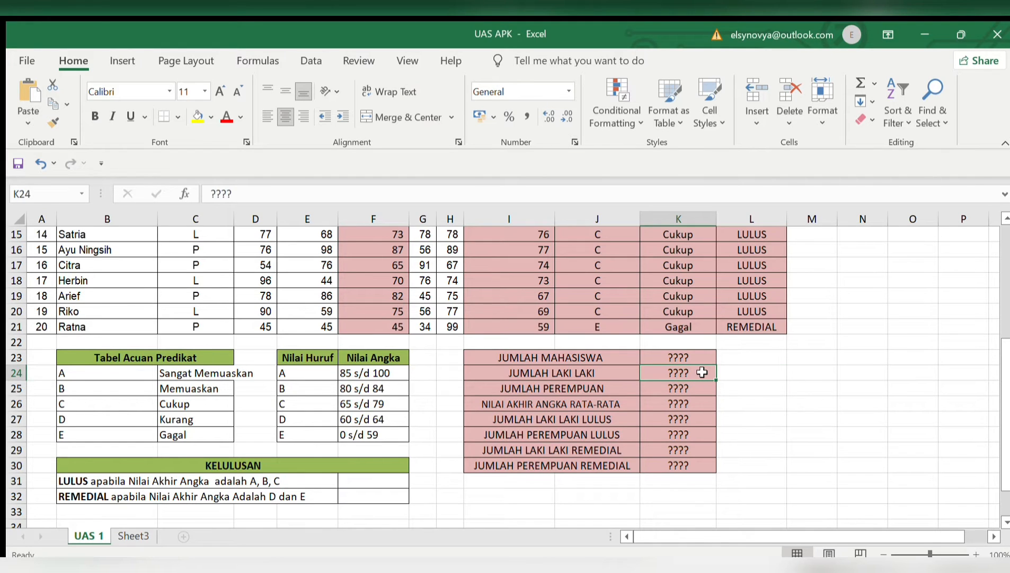
{"action": "left_click_drag", "start_coordinate": [249, 195], "coordinate": [210, 194]}
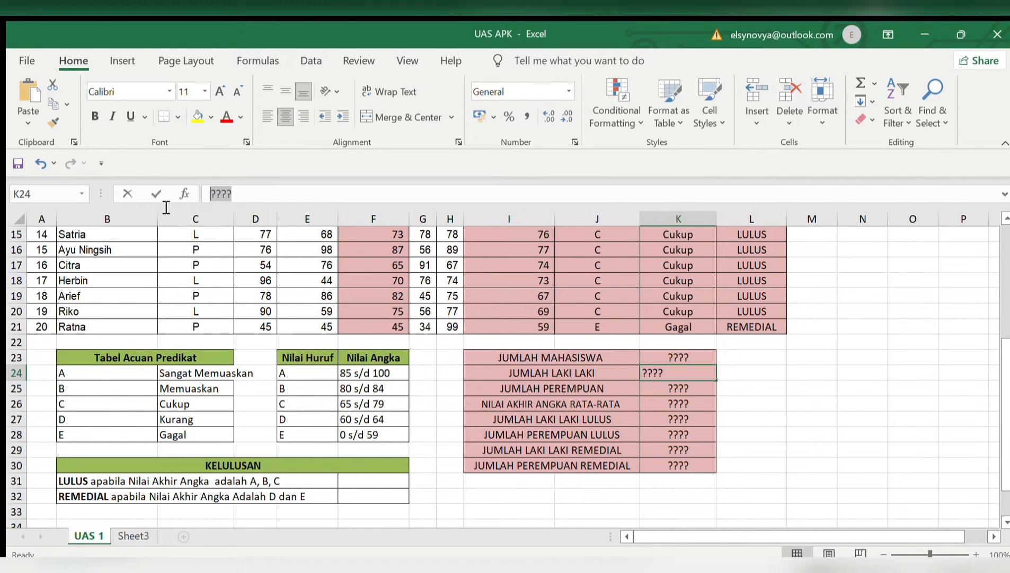
{"action": "key", "text": "BackSpace"}
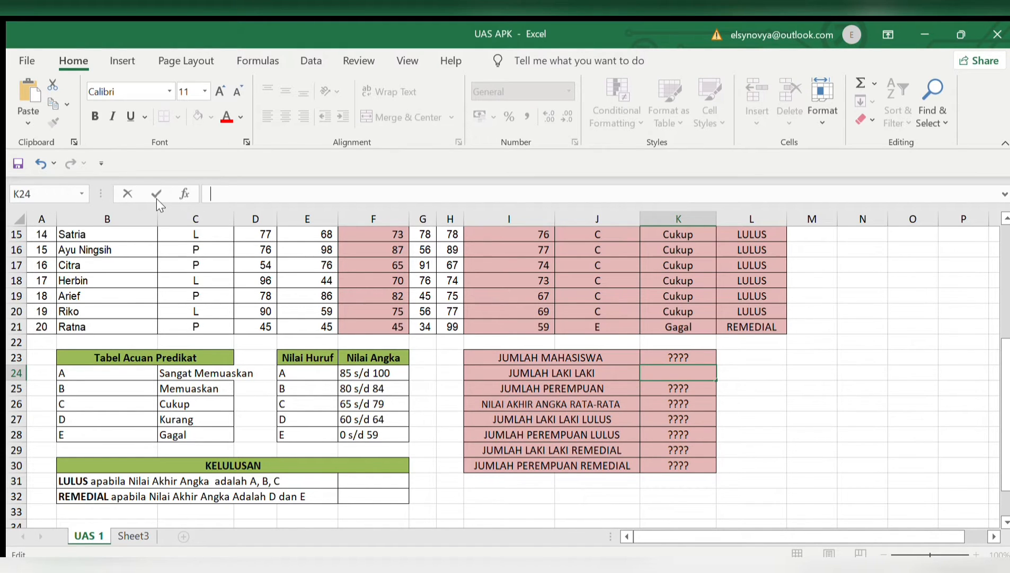
{"action": "type", "text": "=c"}
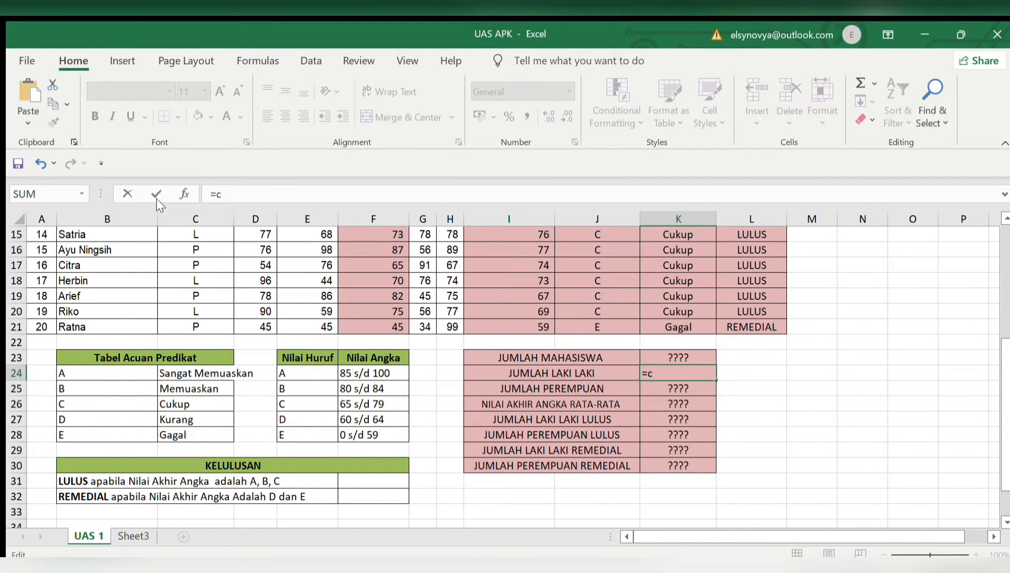
{"action": "type", "text": "ounti"}
{"action": "key", "text": "Tab"}
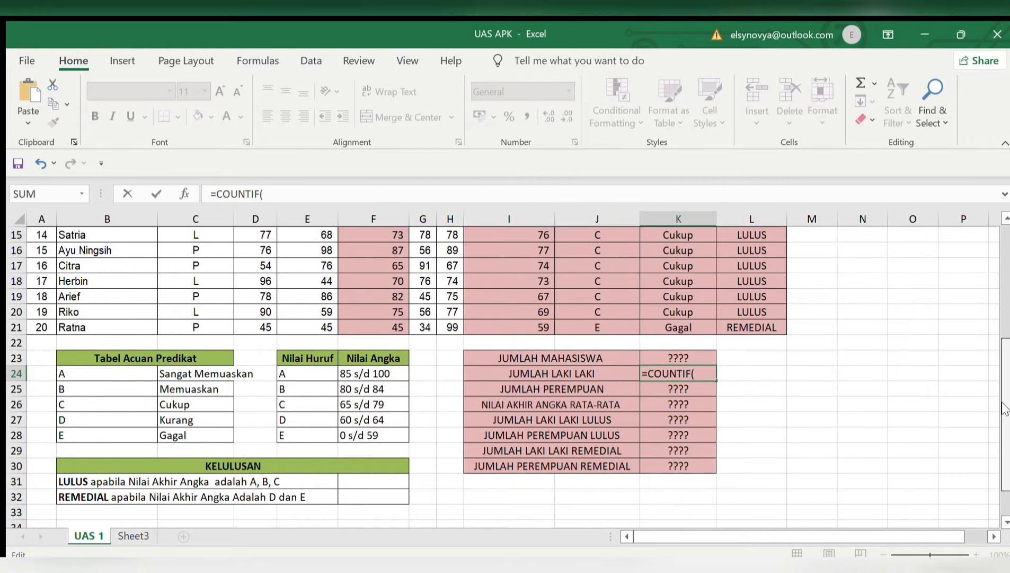
Complete the K24 COUNTIF with range C2:C21 and criterion "L", and enter the formula.
{"action": "left_click_drag", "start_coordinate": [1003, 408], "coordinate": [997, 354]}
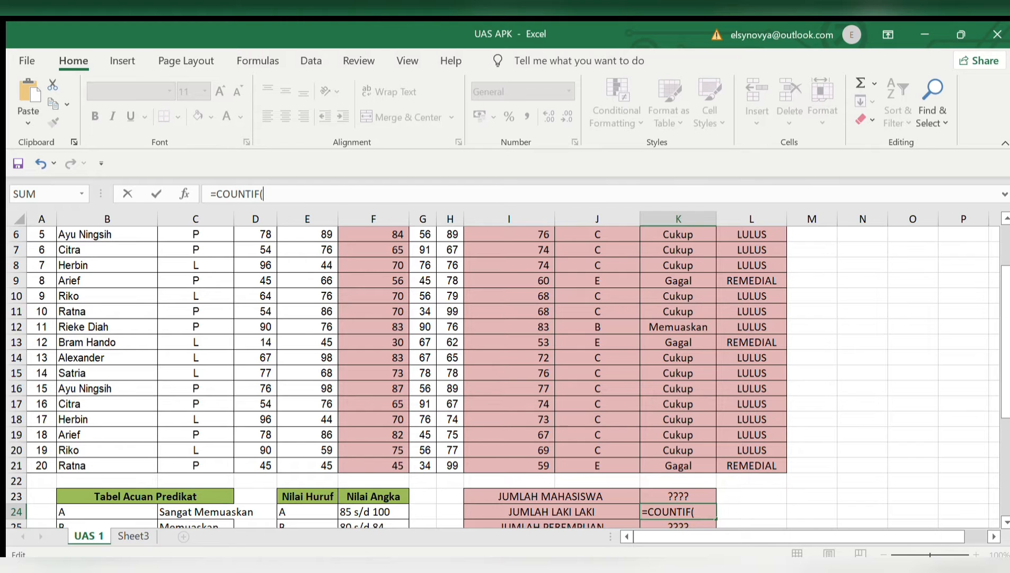
{"action": "left_click_drag", "start_coordinate": [178, 466], "coordinate": [203, 263]}
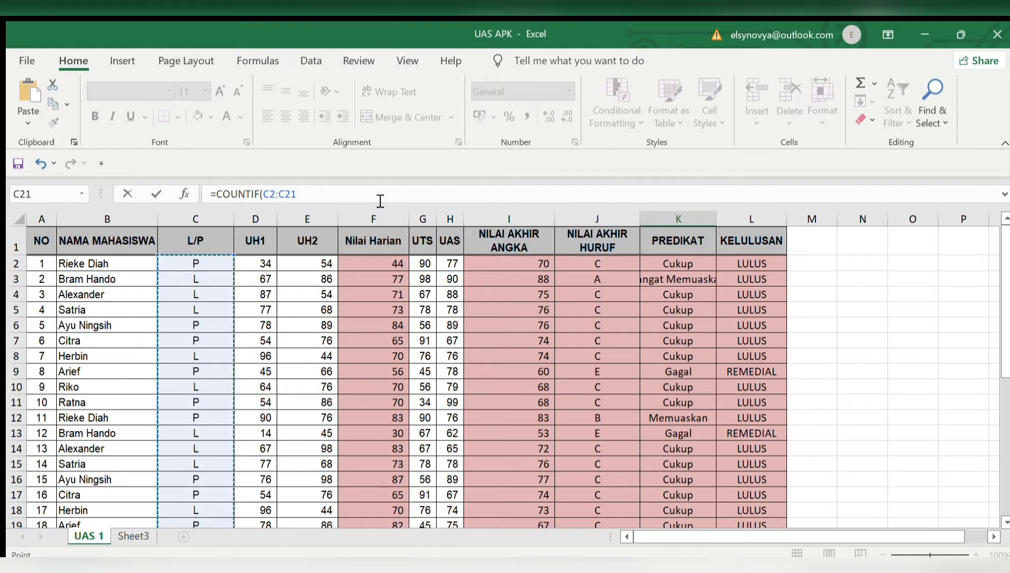
{"action": "type", "text": ";\"L"}
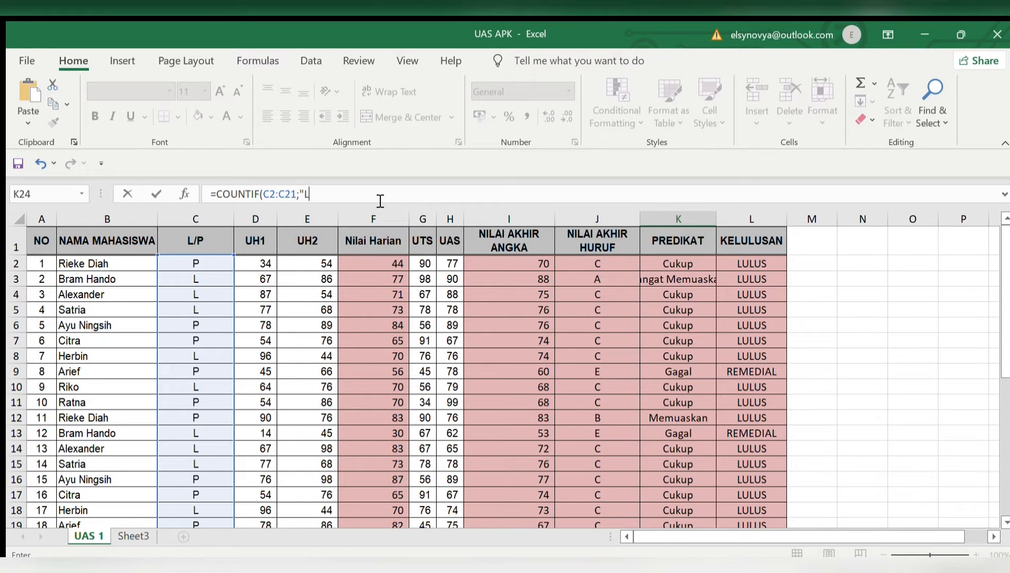
{"action": "type", "text": "\""}
{"action": "key", "text": "Return"}
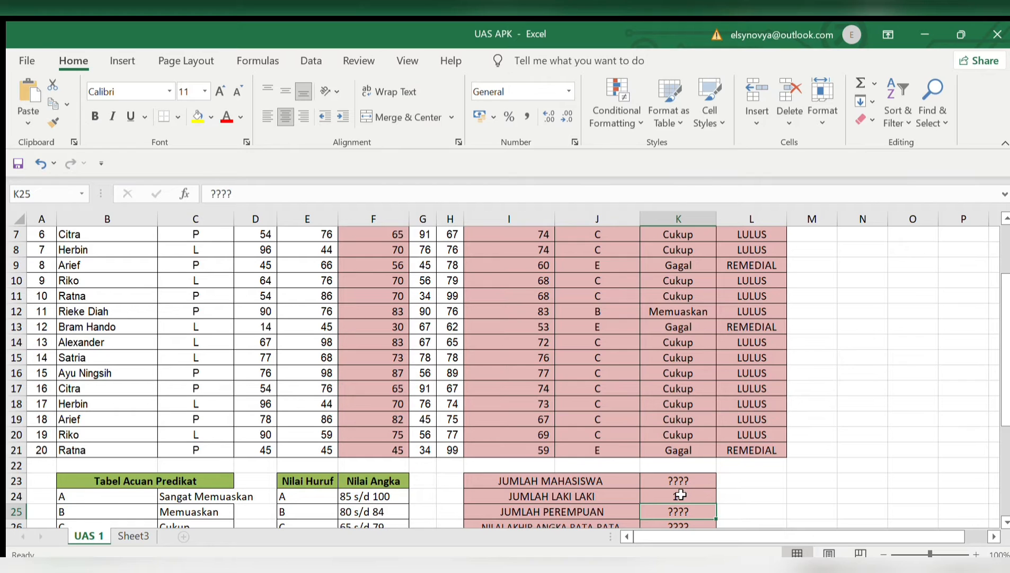
Clear the JUMLAH PEREMPUAN placeholder in K25 and start its formula with =COUNTIF(.
{"action": "left_click", "coordinate": [413, 200]}
{"action": "key", "text": "BackSpace"}
{"action": "key", "text": "BackSpace"}
{"action": "key", "text": "BackSpace"}
{"action": "key", "text": "BackSpace"}
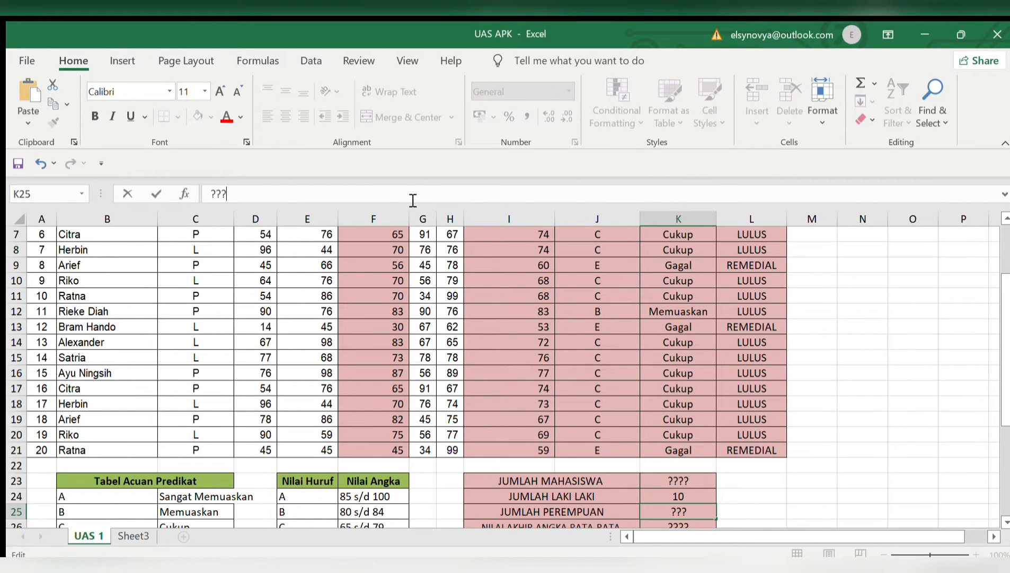
{"action": "type", "text": "="}
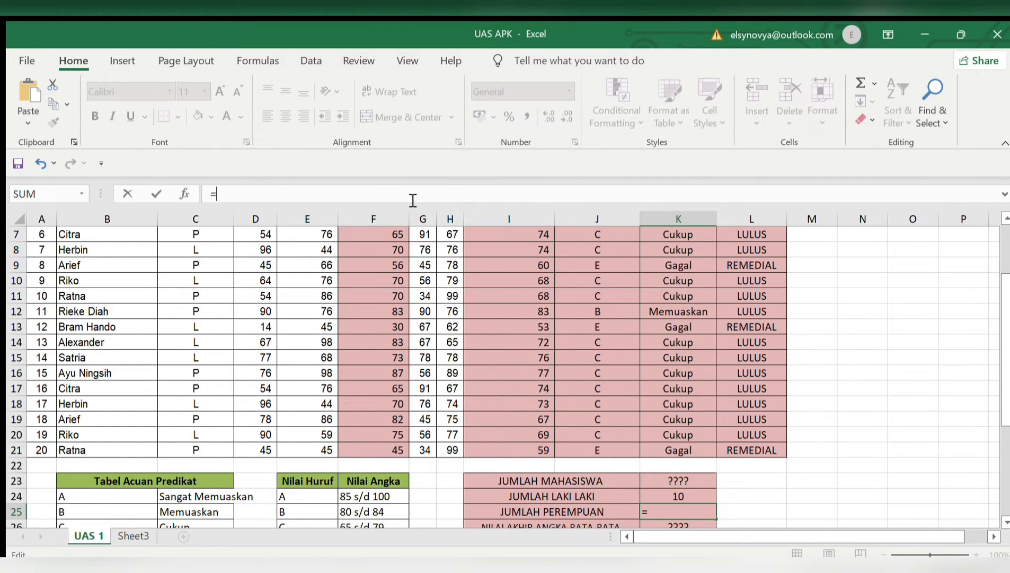
{"action": "type", "text": "countif"}
{"action": "key", "text": "Tab"}
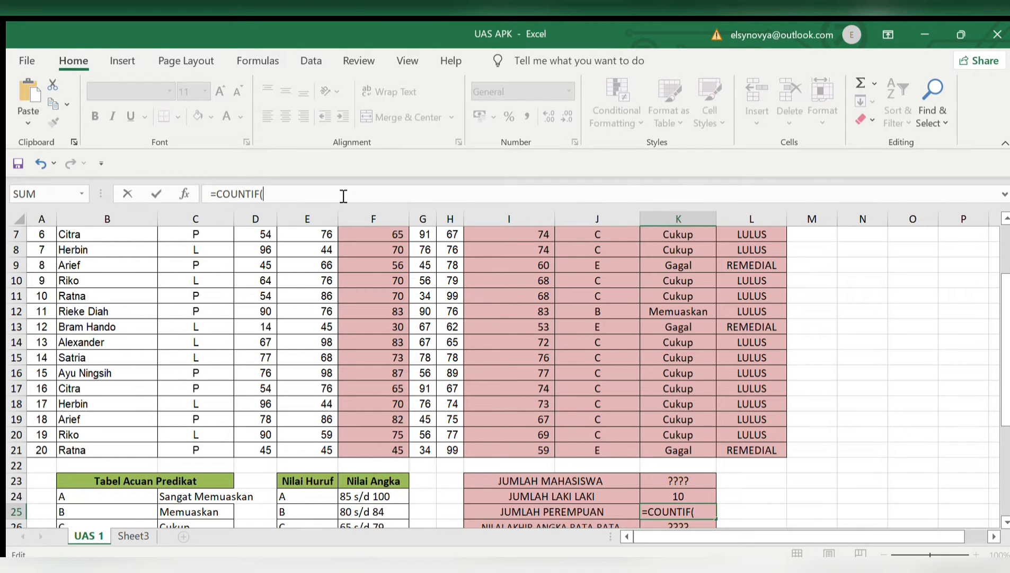
Complete the K25 COUNTIF with range C2:C21 and criterion "P", and enter the formula.
{"action": "left_click_drag", "start_coordinate": [212, 449], "coordinate": [217, 266]}
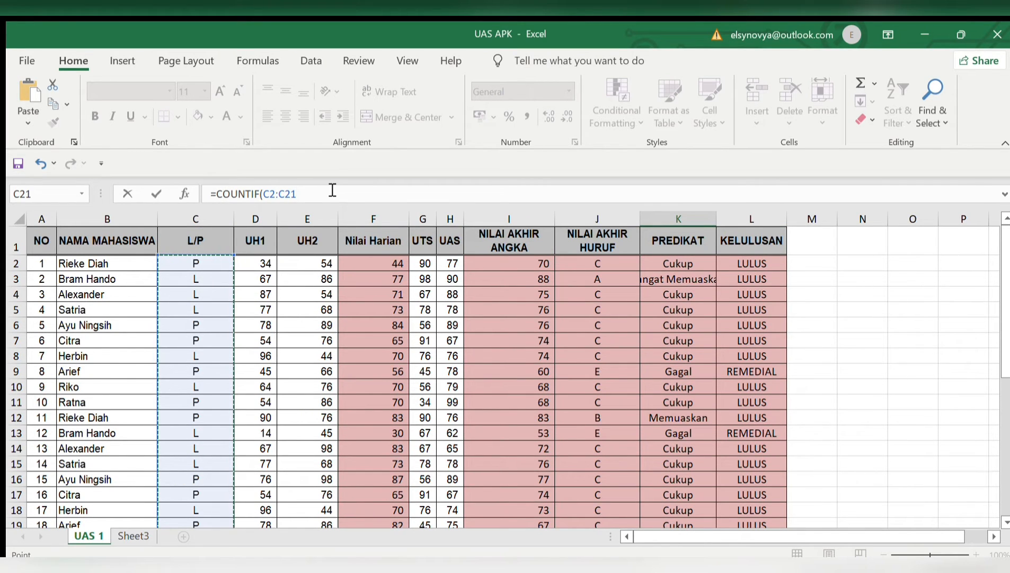
{"action": "type", "text": ";"}
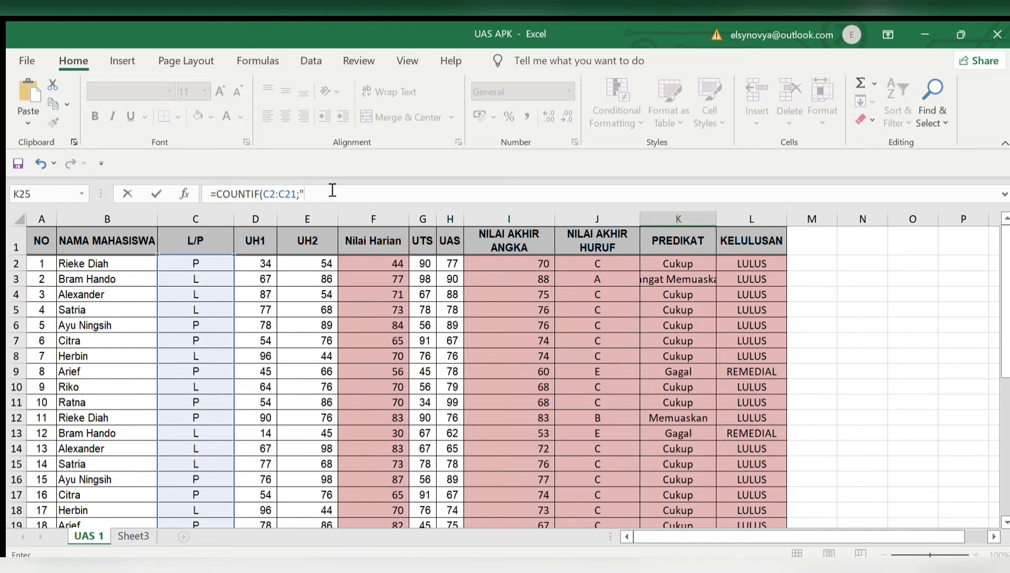
{"action": "type", "text": "\"P\")"}
{"action": "key", "text": "Return"}
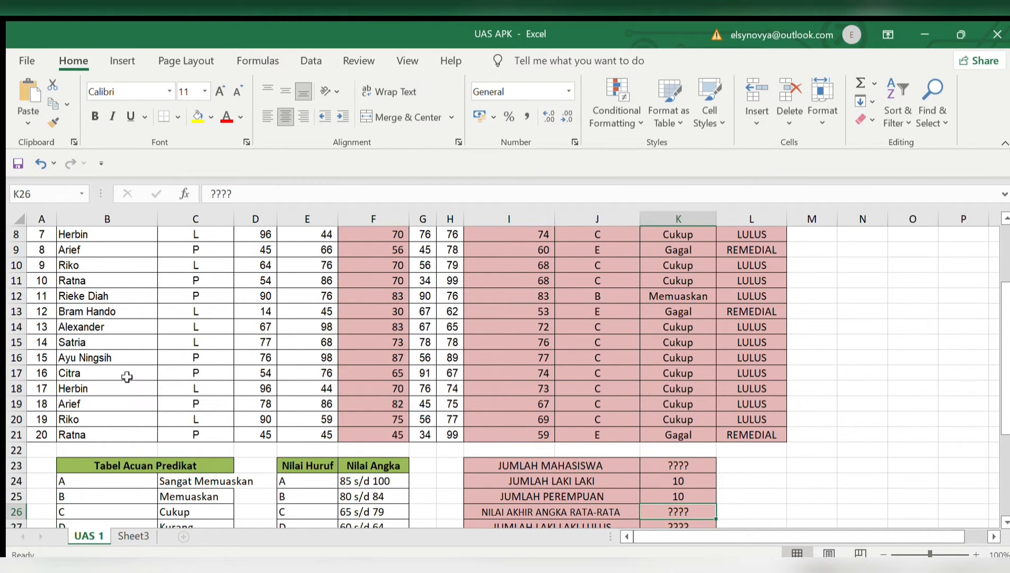
Replace the JUMLAH MAHASISWA placeholder in K23 with the formula =SUM(K24:K25).
{"action": "left_click", "coordinate": [697, 471]}
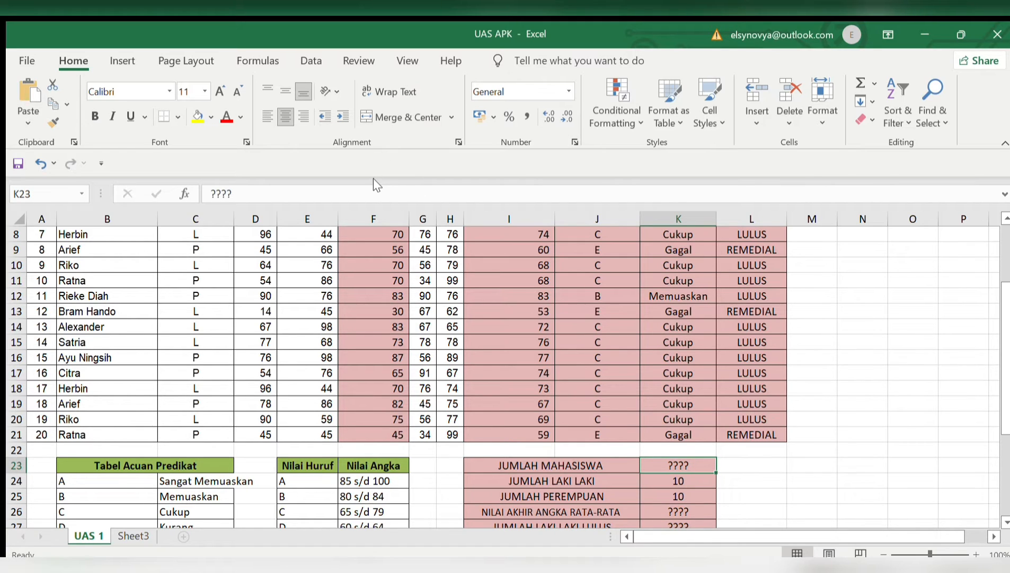
{"action": "key", "text": "BackSpace"}
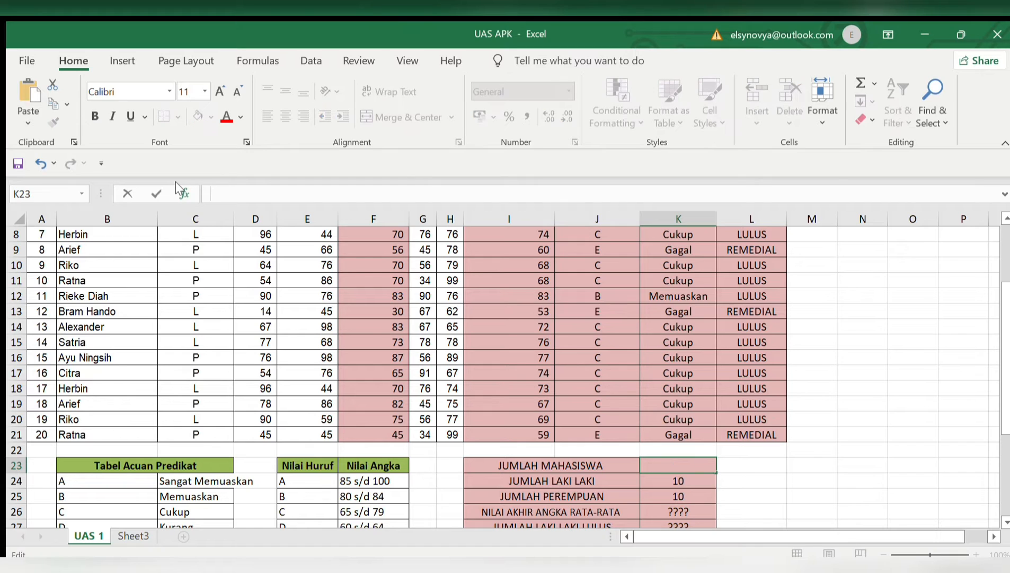
{"action": "type", "text": "=SU"}
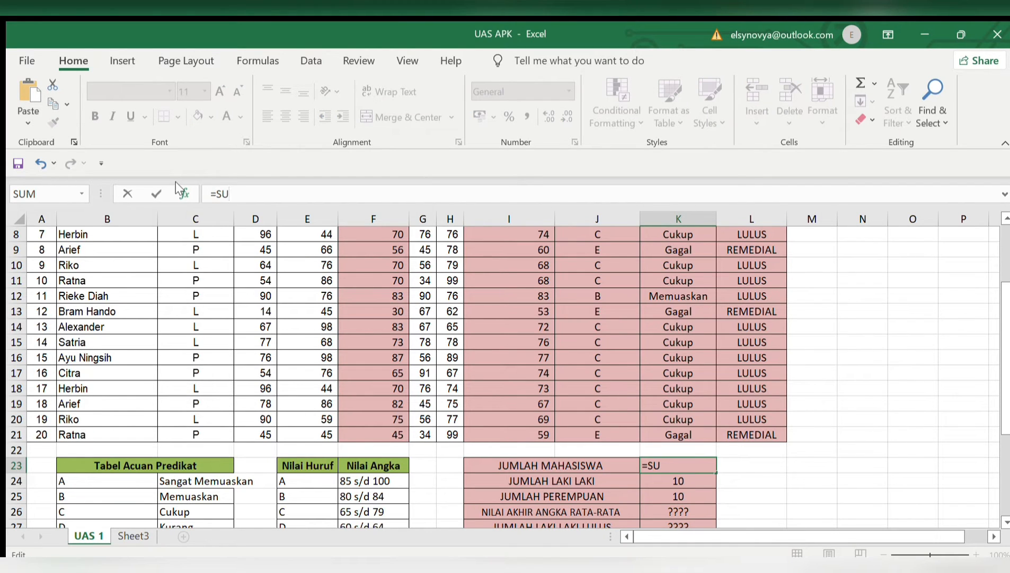
{"action": "type", "text": "M("}
{"action": "left_click", "coordinate": [708, 500]}
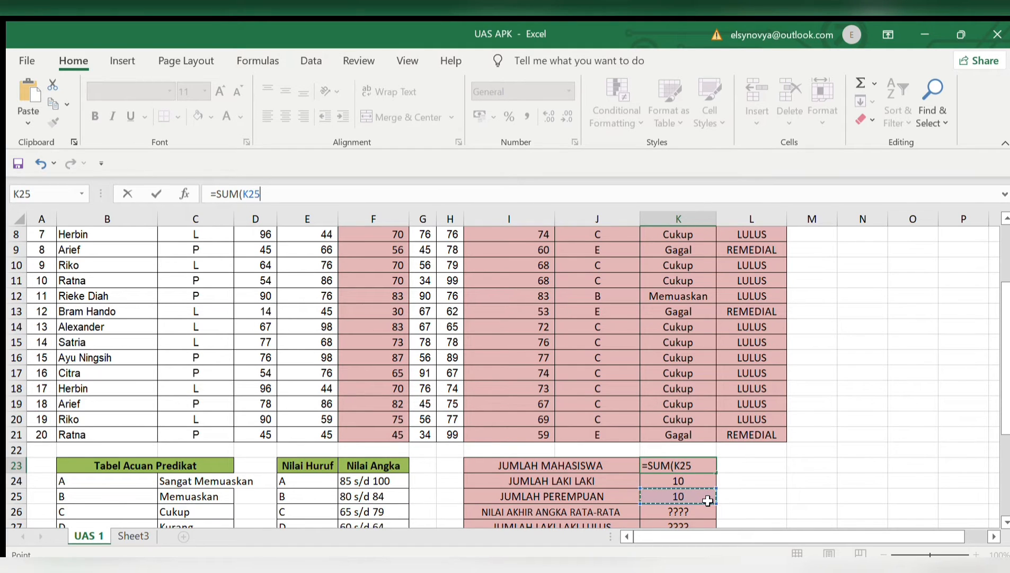
{"action": "left_click_drag", "start_coordinate": [708, 487], "coordinate": [707, 480]}
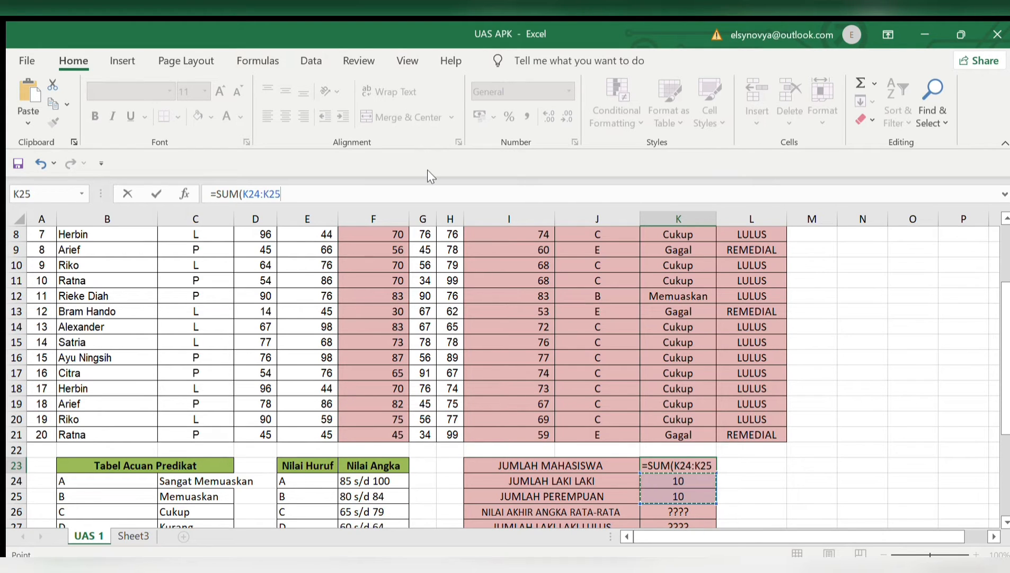
{"action": "type", "text": ")"}
{"action": "key", "text": "Return"}
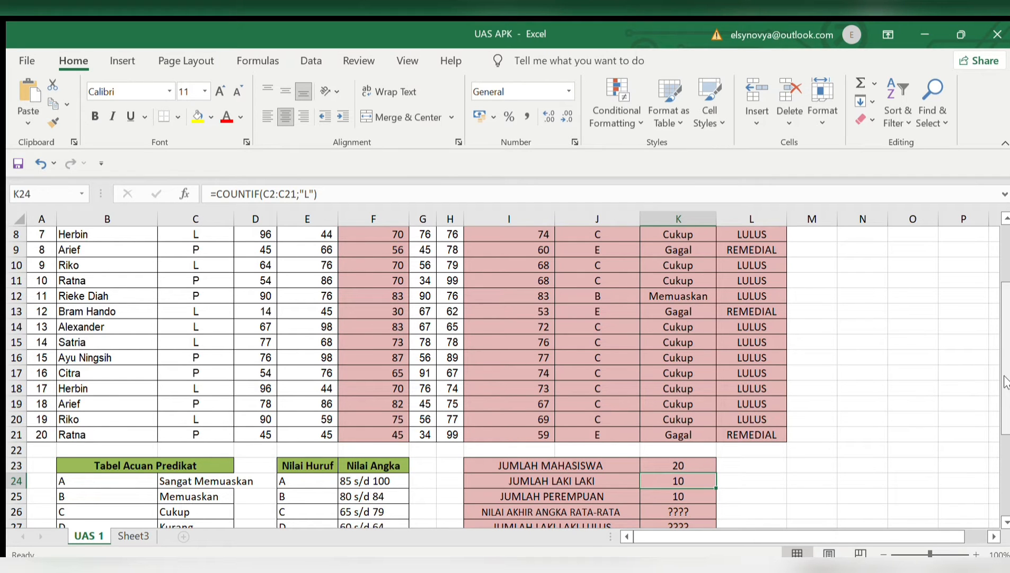
Clear the NILAI AKHIR ANGKA RATA-RATA placeholder in K26 and start its formula with =AVERAGE(.
{"action": "left_click_drag", "start_coordinate": [1005, 380], "coordinate": [1008, 446]}
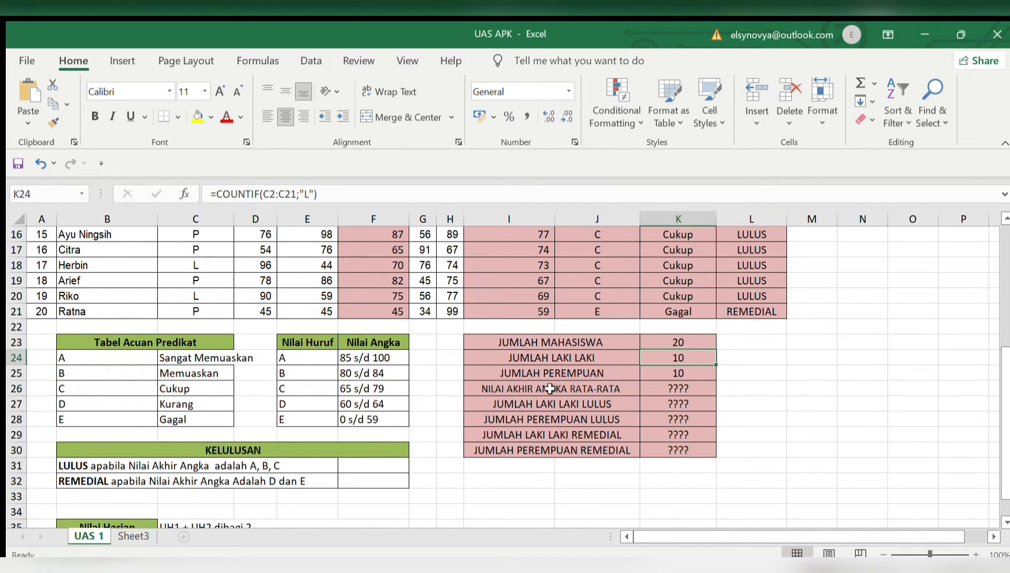
{"action": "left_click", "coordinate": [683, 394]}
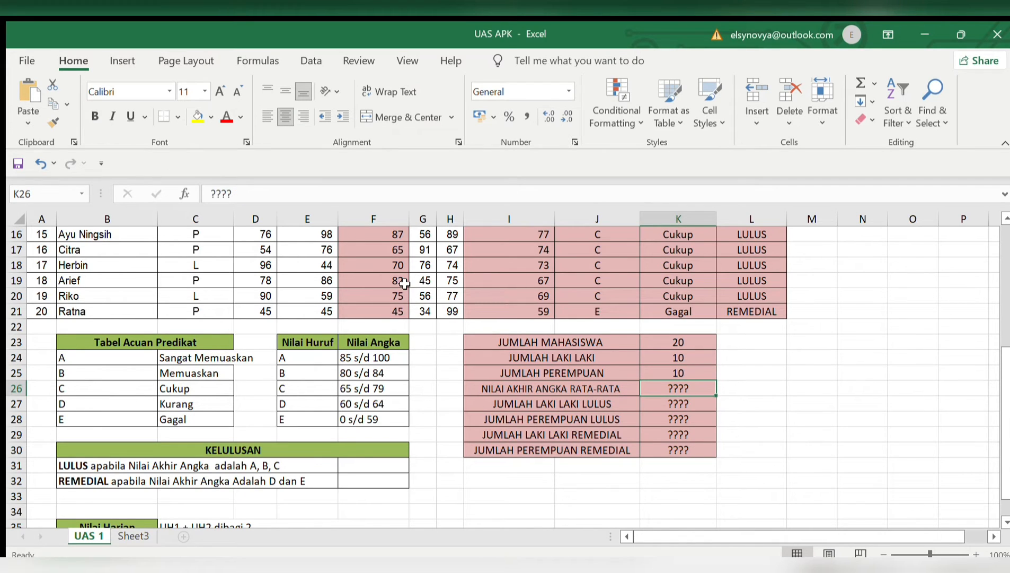
{"action": "double_click", "coordinate": [269, 201]}
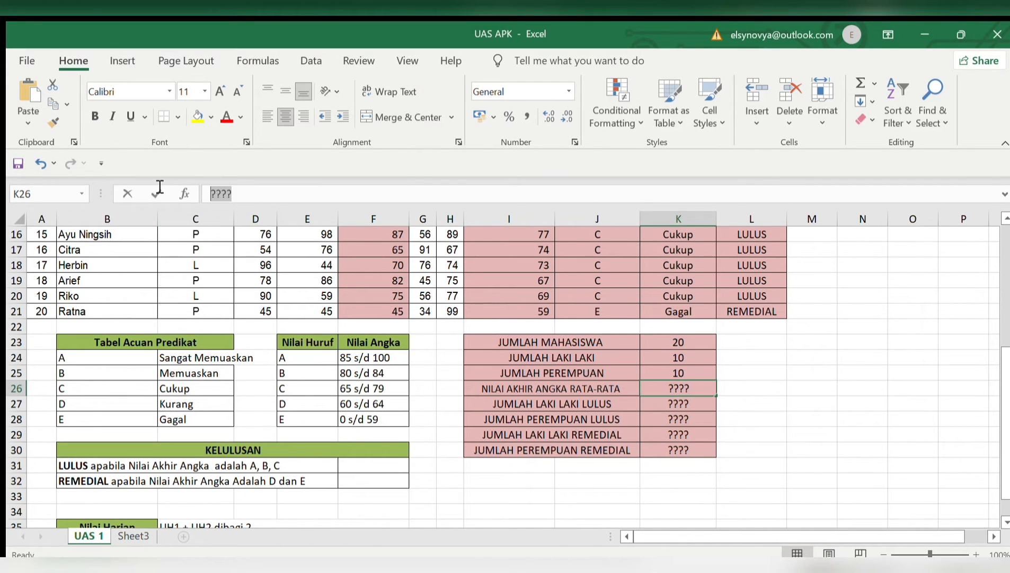
{"action": "key", "text": "BackSpace"}
{"action": "type", "text": "="}
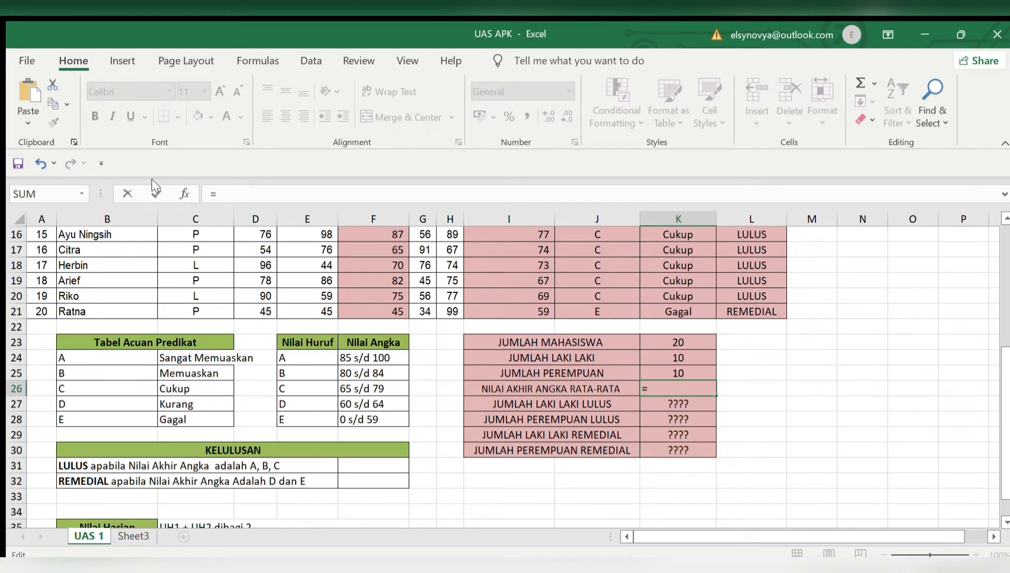
{"action": "type", "text": "avera"}
{"action": "key", "text": "Tab"}
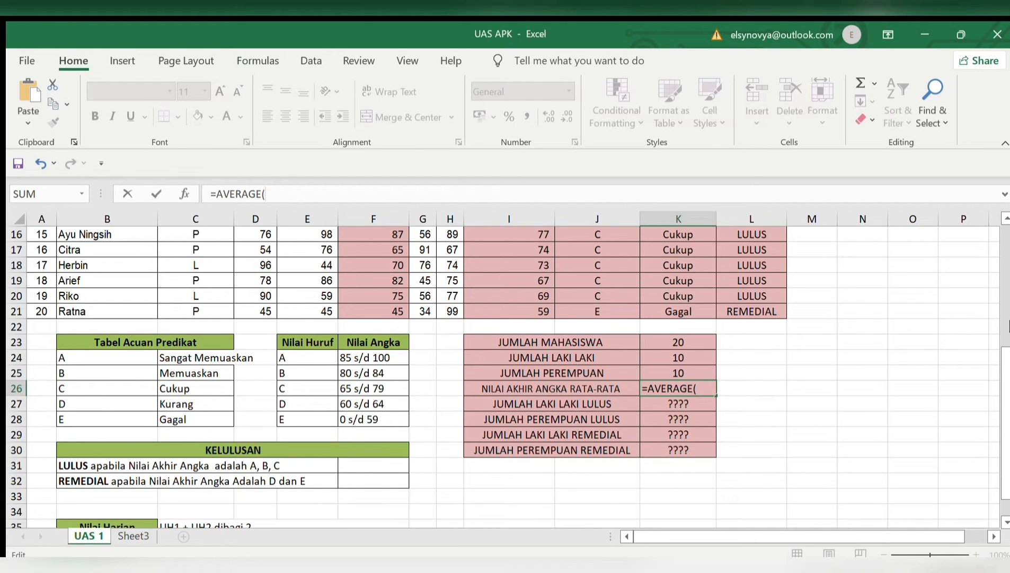
Complete the K26 AVERAGE with range I2:I21 and enter the formula.
{"action": "left_click_drag", "start_coordinate": [1007, 381], "coordinate": [993, 239]}
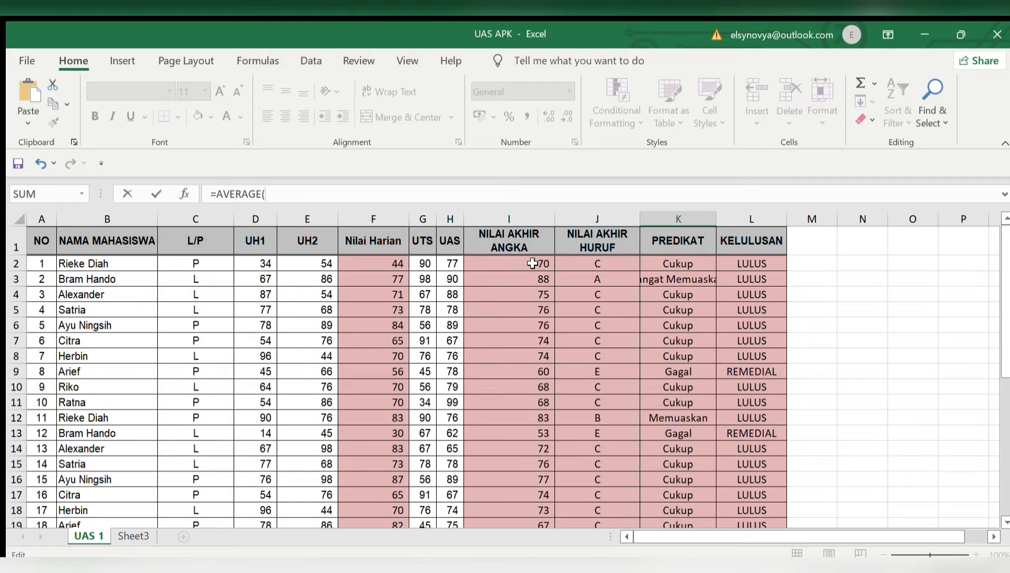
{"action": "left_click_drag", "start_coordinate": [532, 263], "coordinate": [529, 446]}
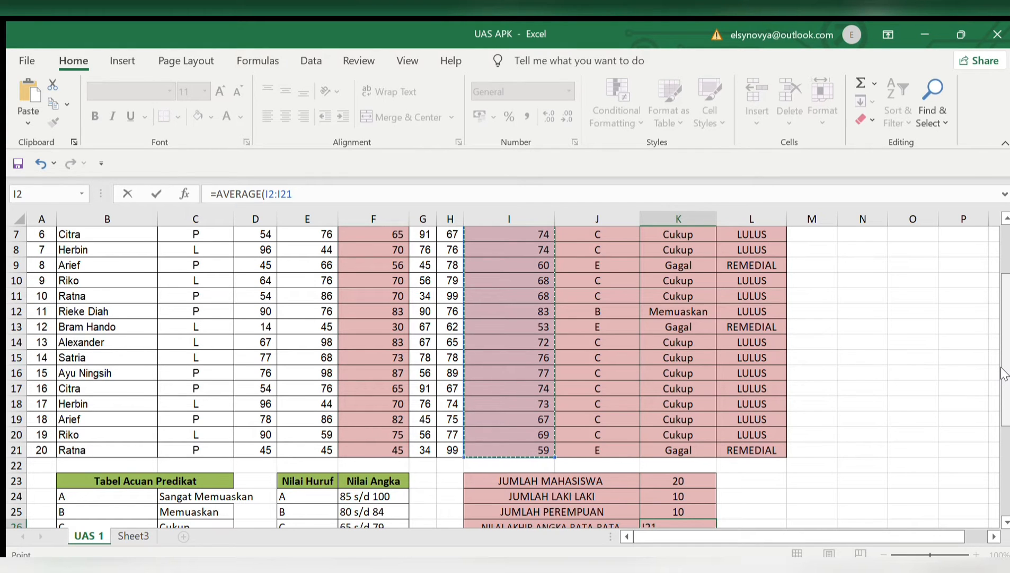
{"action": "left_click_drag", "start_coordinate": [1004, 373], "coordinate": [1005, 414]}
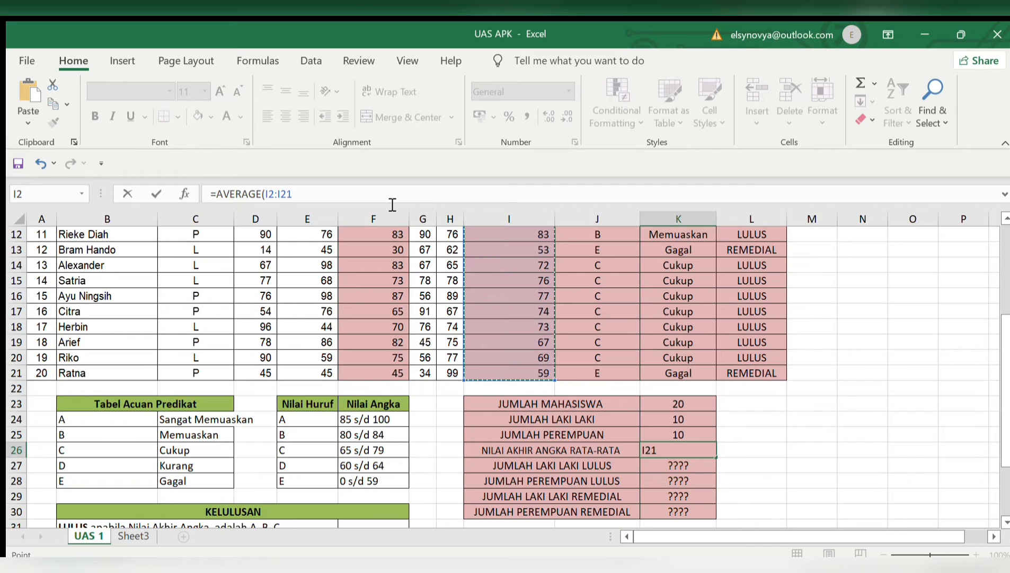
{"action": "type", "text": ")"}
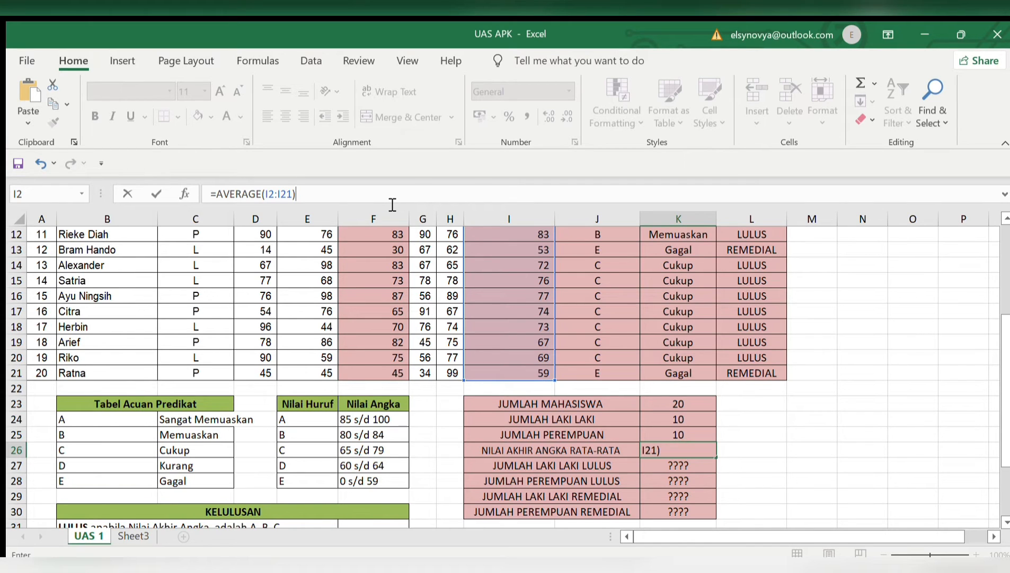
{"action": "key", "text": "Return"}
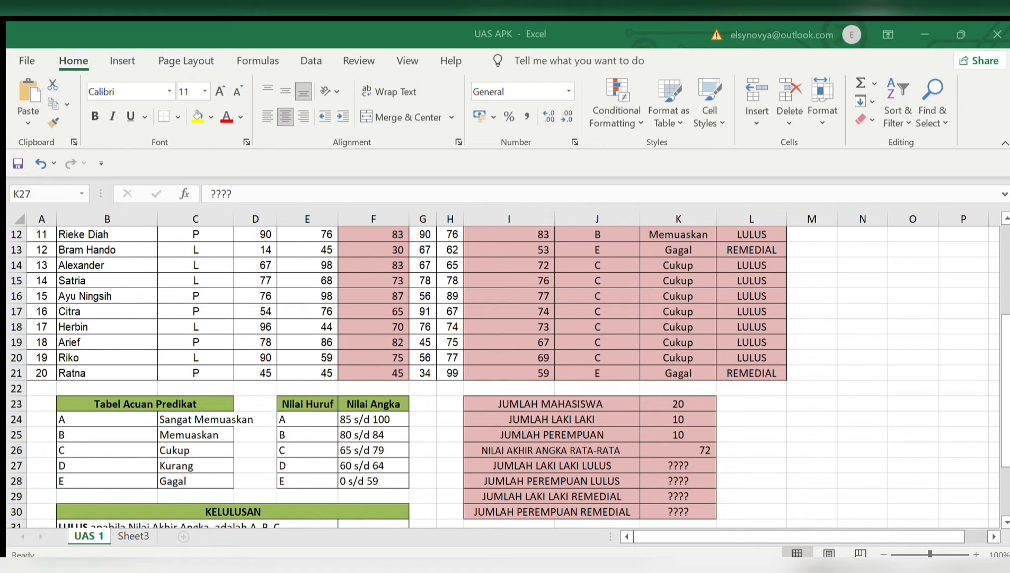
Clear the JUMLAH LAKI LAKI LULUS placeholder in K27 and start its formula with =COUNTIFS(.
{"action": "left_click", "coordinate": [671, 522]}
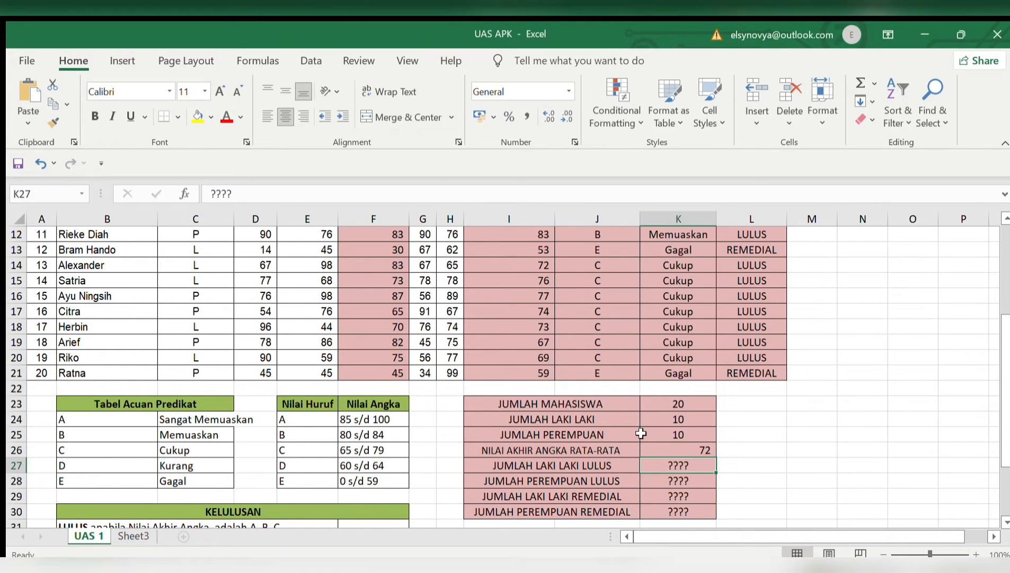
{"action": "left_click_drag", "start_coordinate": [428, 187], "coordinate": [191, 171]}
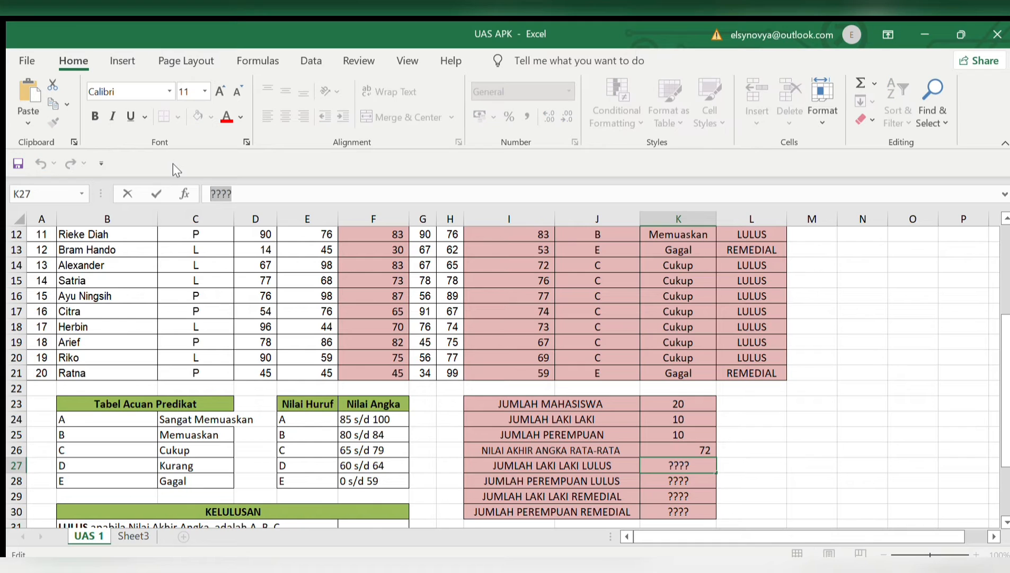
{"action": "key", "text": "BackSpace"}
{"action": "type", "text": "="}
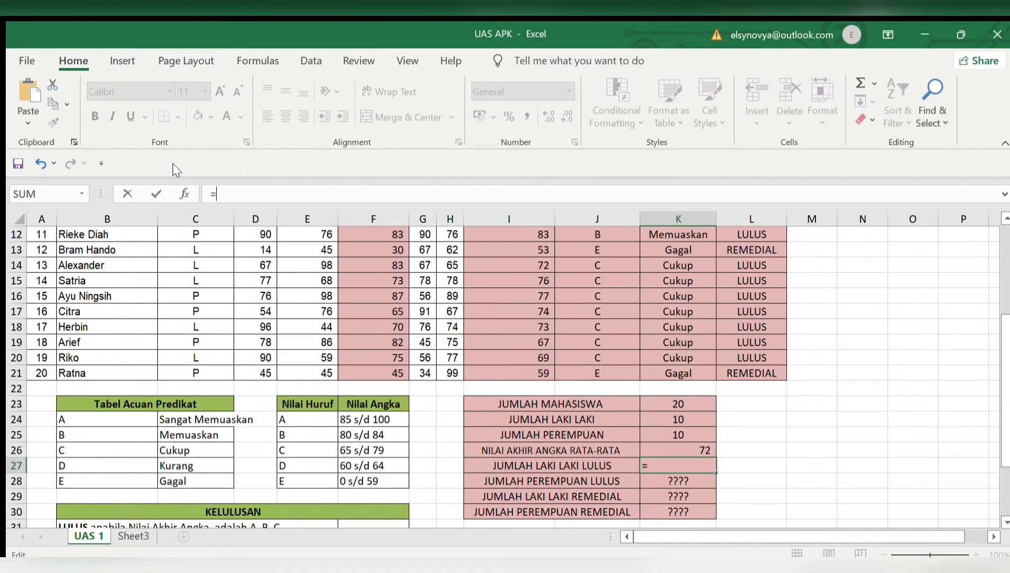
{"action": "type", "text": "COUNTIFS("}
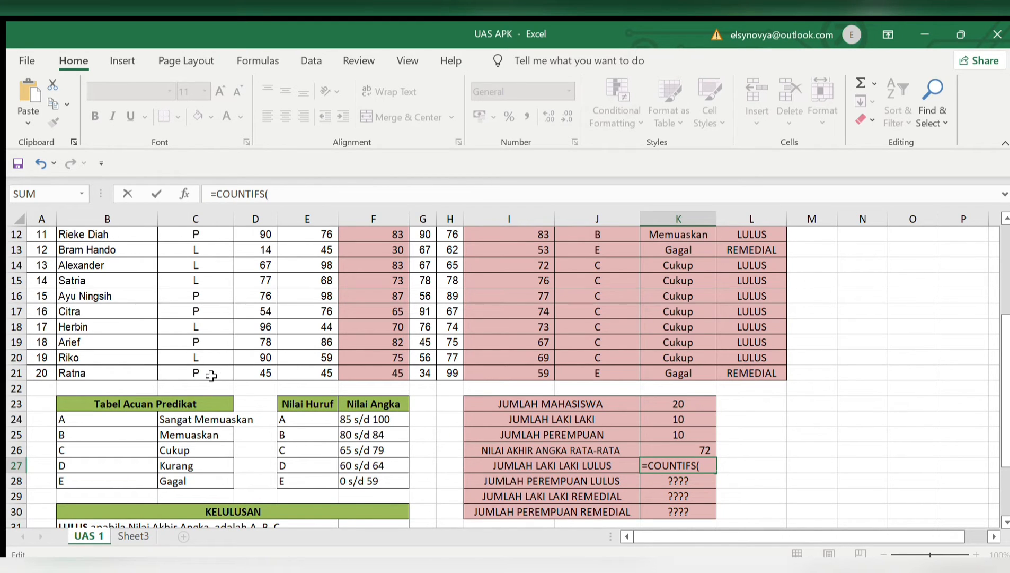
Try range C3:C21 with criterion "L" as the first condition of the K27 COUNTIFS.
{"action": "left_click_drag", "start_coordinate": [211, 376], "coordinate": [211, 273]}
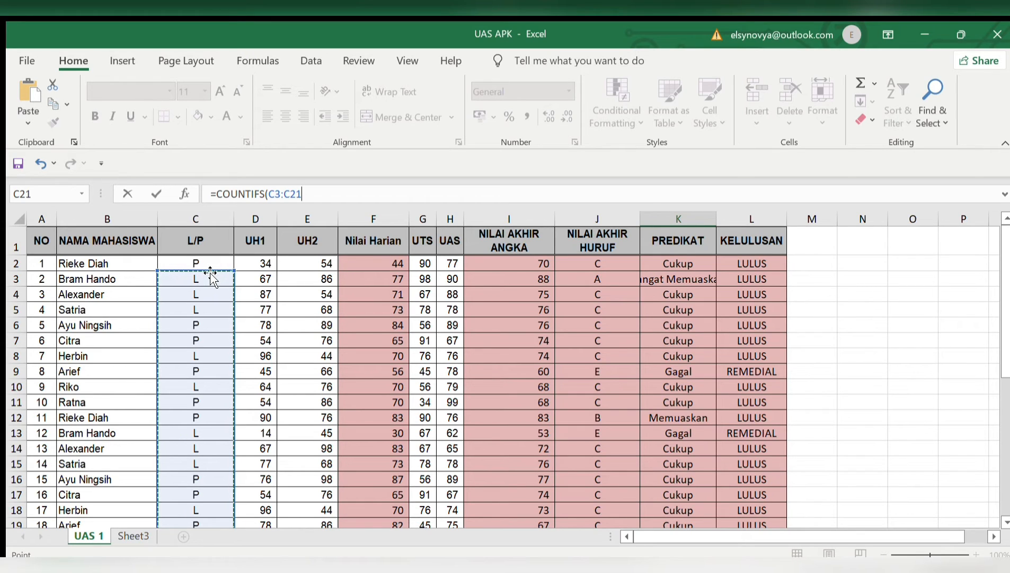
{"action": "type", "text": ";"}
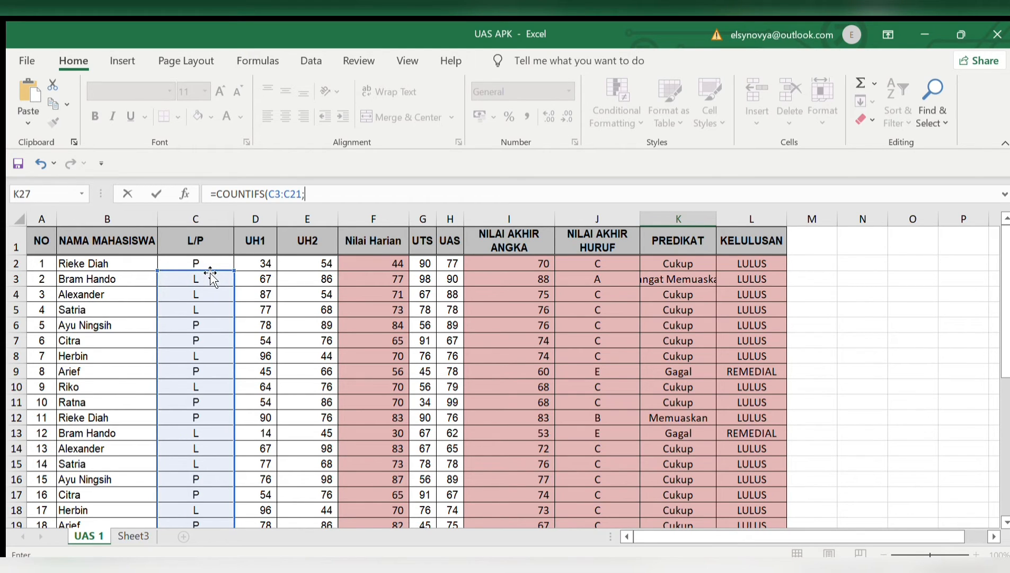
{"action": "type", "text": "\""}
{"action": "type", "text": "l"}
{"action": "type", "text": "L"}
{"action": "type", "text": "\";"}
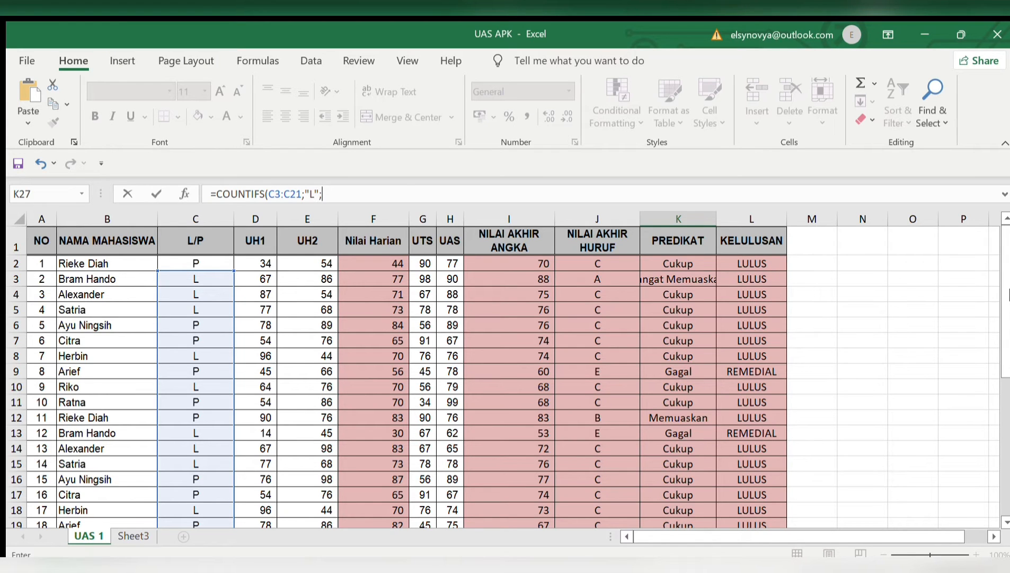
Try range L2:L21 with criterion "LULUS" as the second condition of the K27 COUNTIFS, and enter the formula.
{"action": "left_click_drag", "start_coordinate": [1007, 291], "coordinate": [1005, 360]}
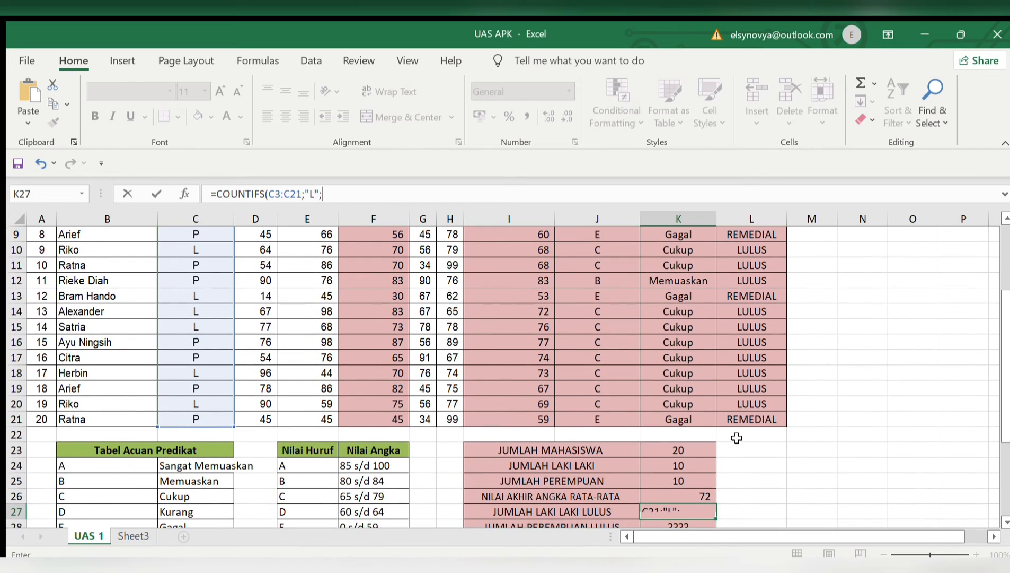
{"action": "left_click_drag", "start_coordinate": [740, 417], "coordinate": [741, 264]}
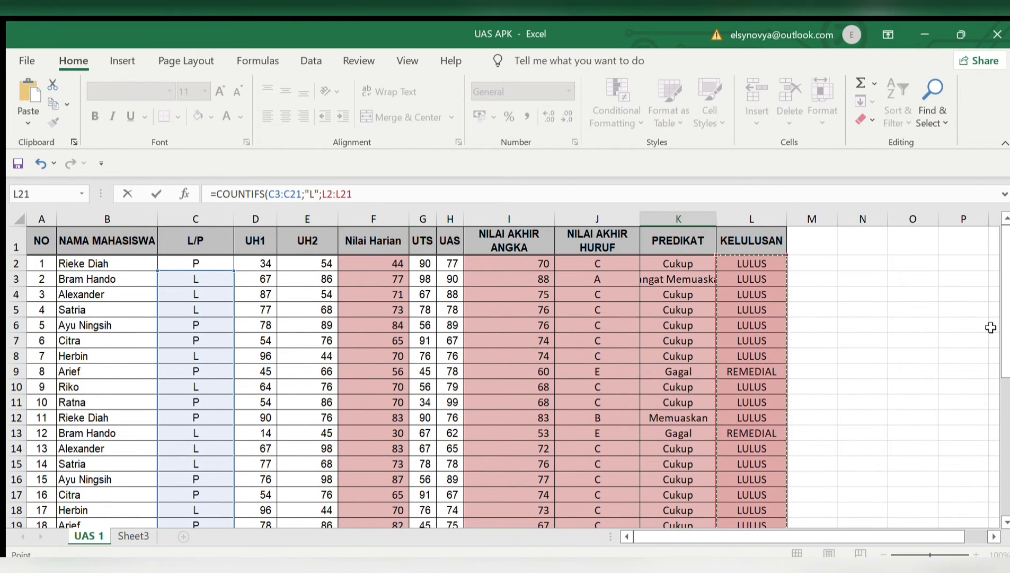
{"action": "mouse_move", "coordinate": [1007, 312]}
{"action": "left_mouse_down"}
{"action": "mouse_move", "coordinate": [1009, 432]}
{"action": "mouse_move", "coordinate": [1006, 297]}
{"action": "left_mouse_up"}
{"action": "type", "text": ";"}
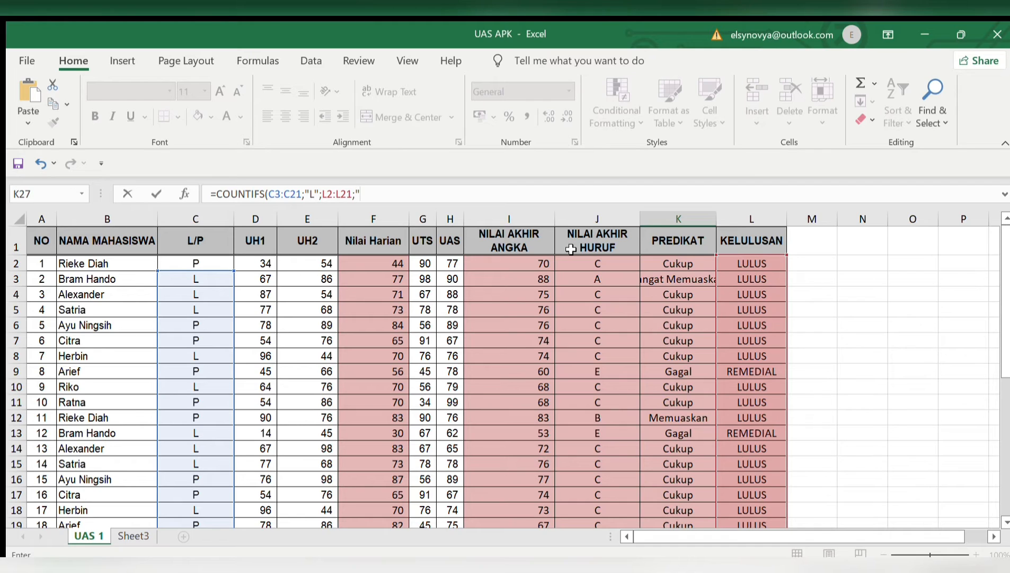
{"action": "type", "text": "\"LULUS\")"}
{"action": "key", "text": "Return"}
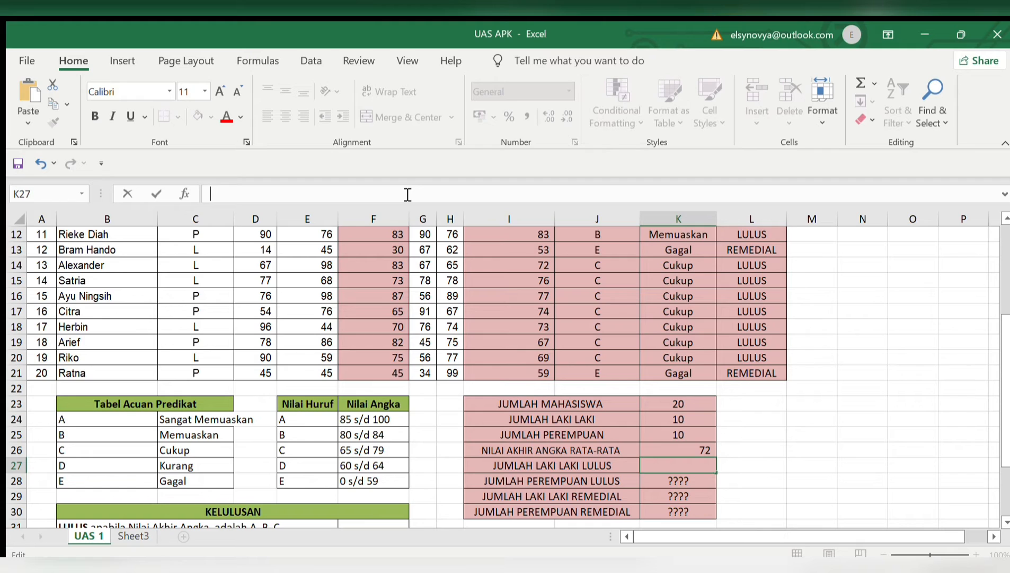
Rebuild the K27 formula as =COUNTIFS( with range C2:C21 and criterion "L" as the first condition.
{"action": "type", "text": "="}
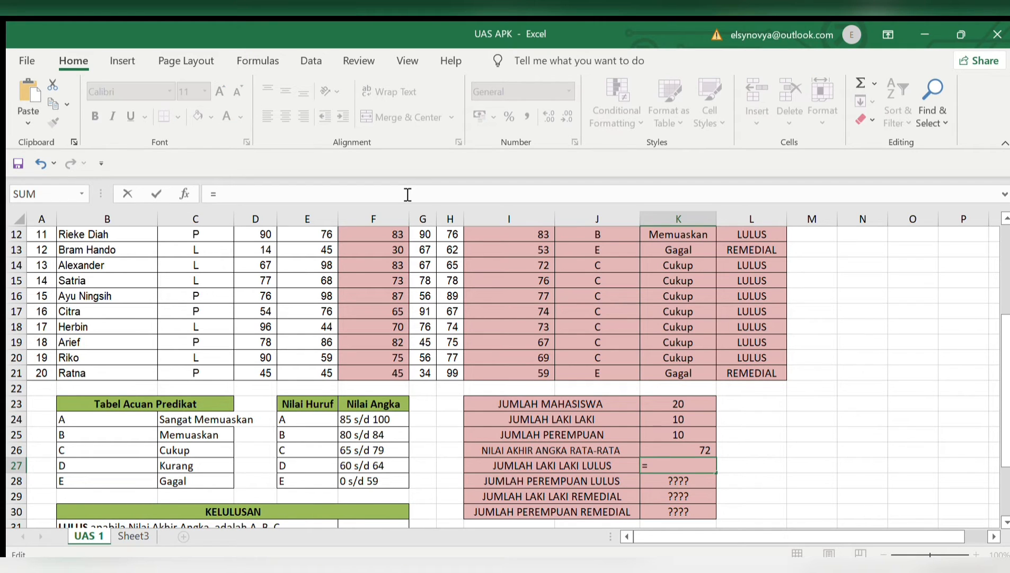
{"action": "type", "text": "coun"}
{"action": "type", "text": "tifs"}
{"action": "key", "text": "Tab"}
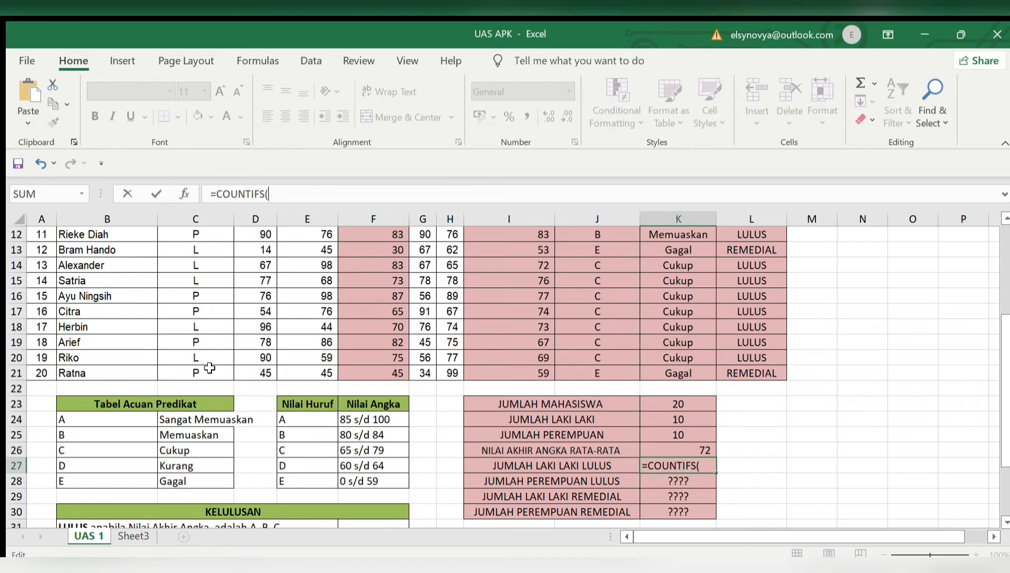
{"action": "left_click_drag", "start_coordinate": [210, 367], "coordinate": [198, 264]}
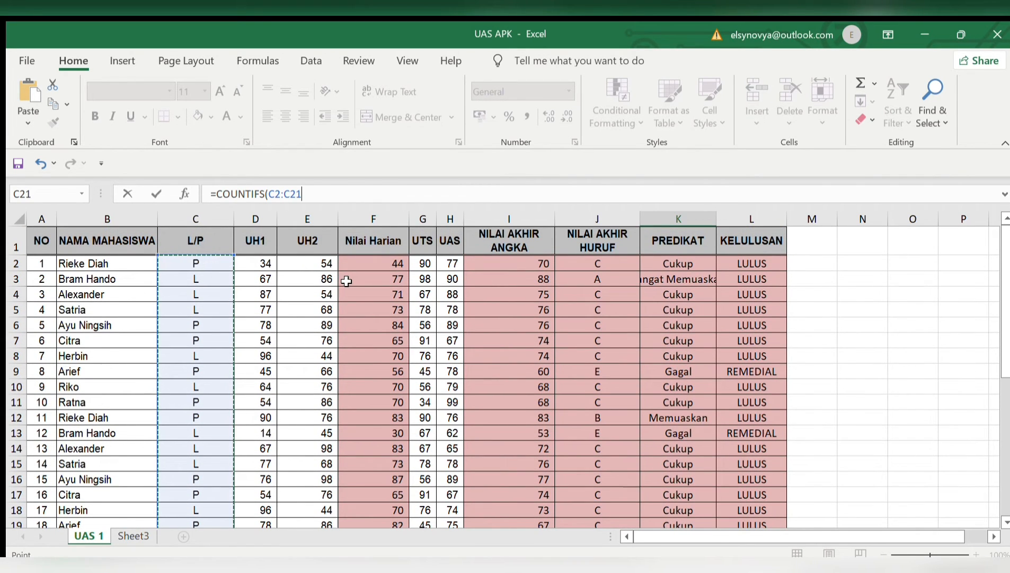
{"action": "type", "text": ";"}
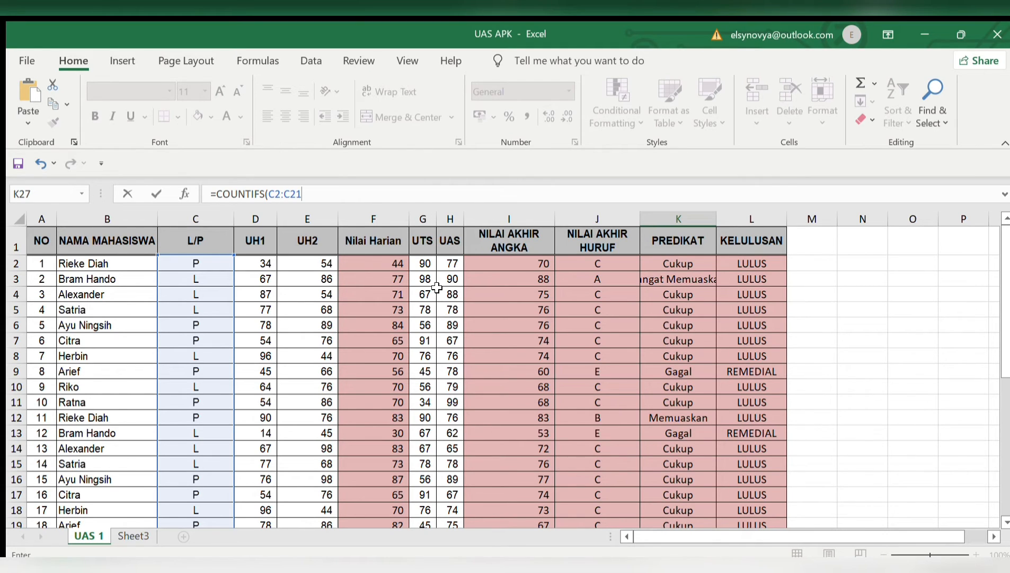
{"action": "type", "text": ";\"L\";"}
Complete the K27 COUNTIFS with range L2:L21 and criterion "LULUS", and enter the formula.
{"action": "left_click_drag", "start_coordinate": [752, 263], "coordinate": [768, 494]}
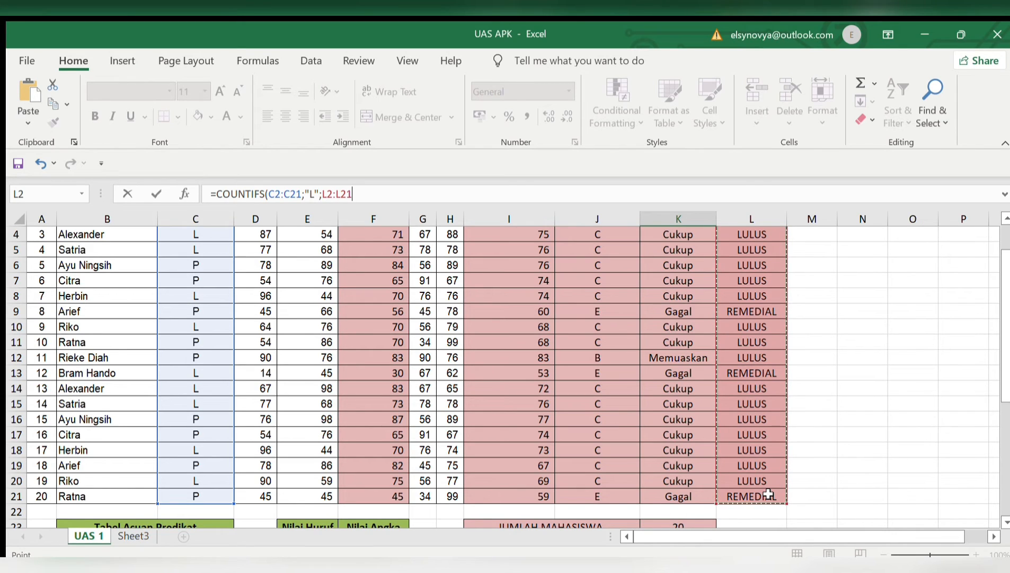
{"action": "type", "text": ";"}
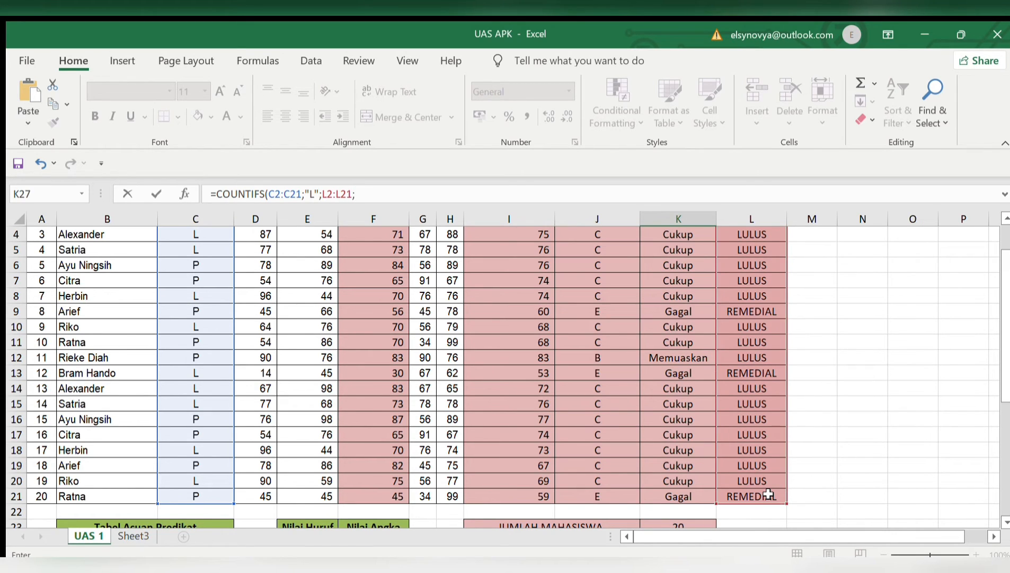
{"action": "type", "text": "\"LULUS\")"}
{"action": "key", "text": "Return"}
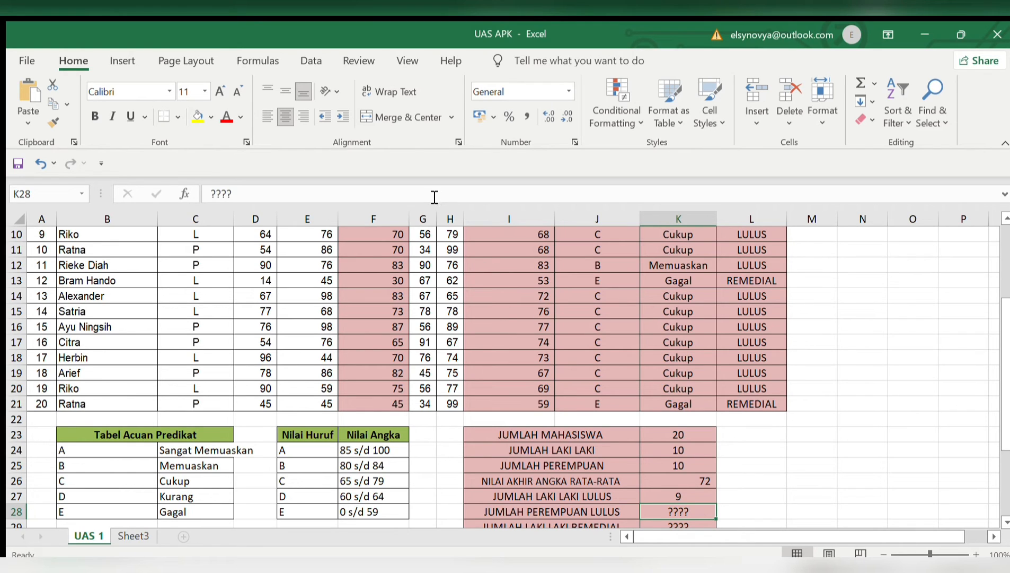
Replace the JUMLAH PEREMPUAN LULUS placeholder in K28 with the formula start =COUNTIFS(C2:C21.
{"action": "left_click_drag", "start_coordinate": [433, 194], "coordinate": [157, 191]}
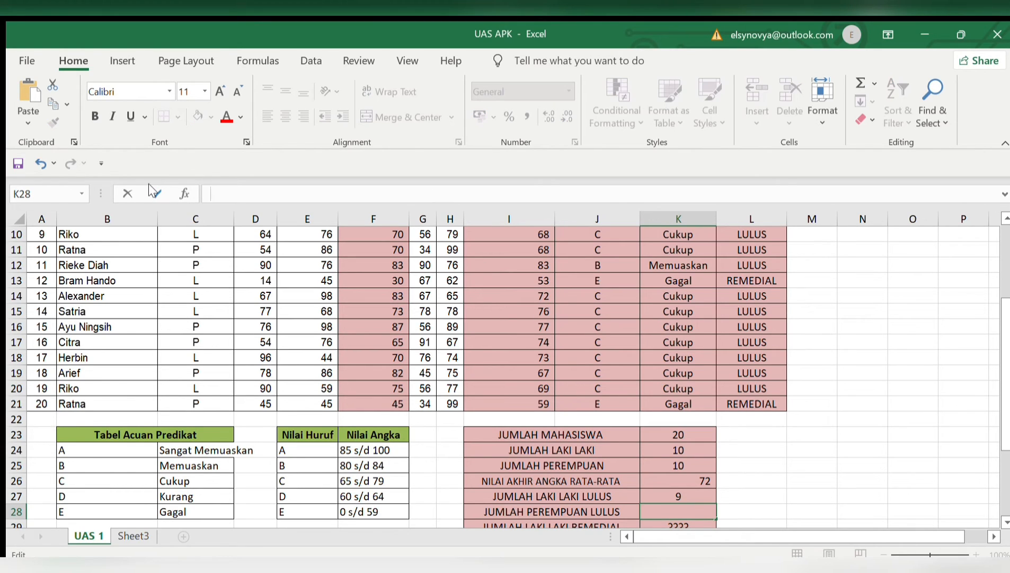
{"action": "type", "text": "=coun"}
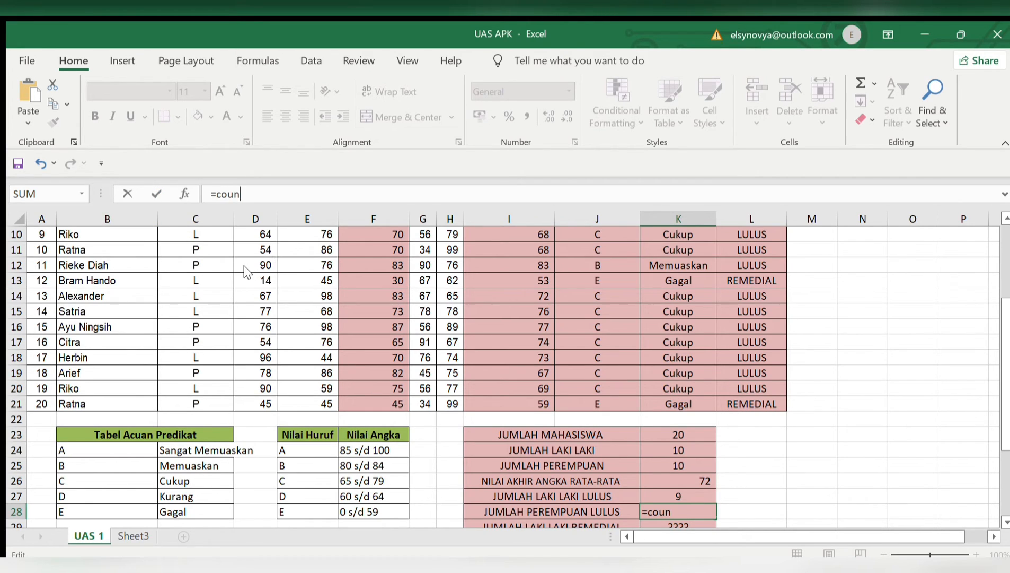
{"action": "key", "text": "Tab"}
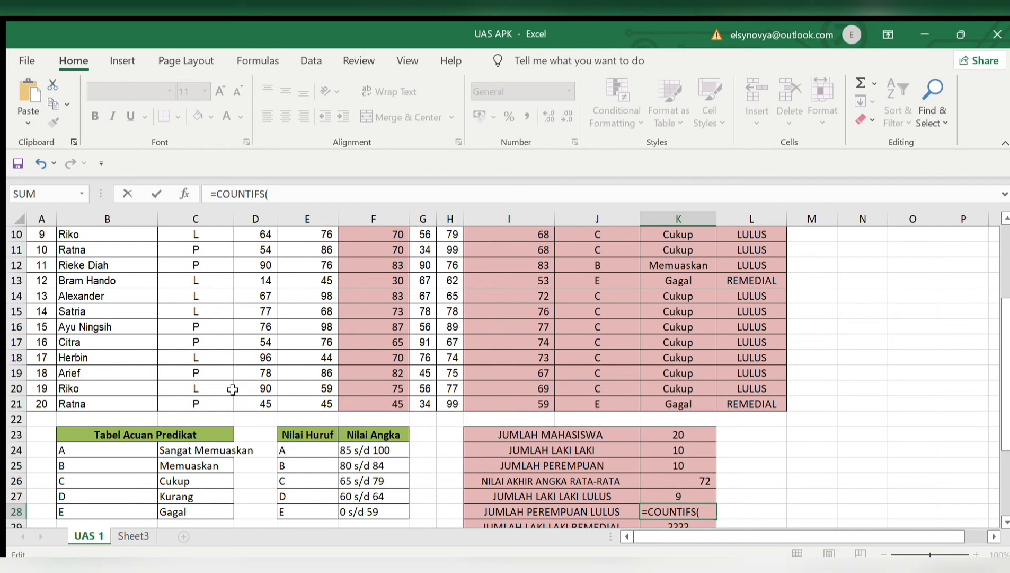
{"action": "left_click", "coordinate": [209, 409]}
{"action": "left_click_drag", "start_coordinate": [208, 409], "coordinate": [199, 266]}
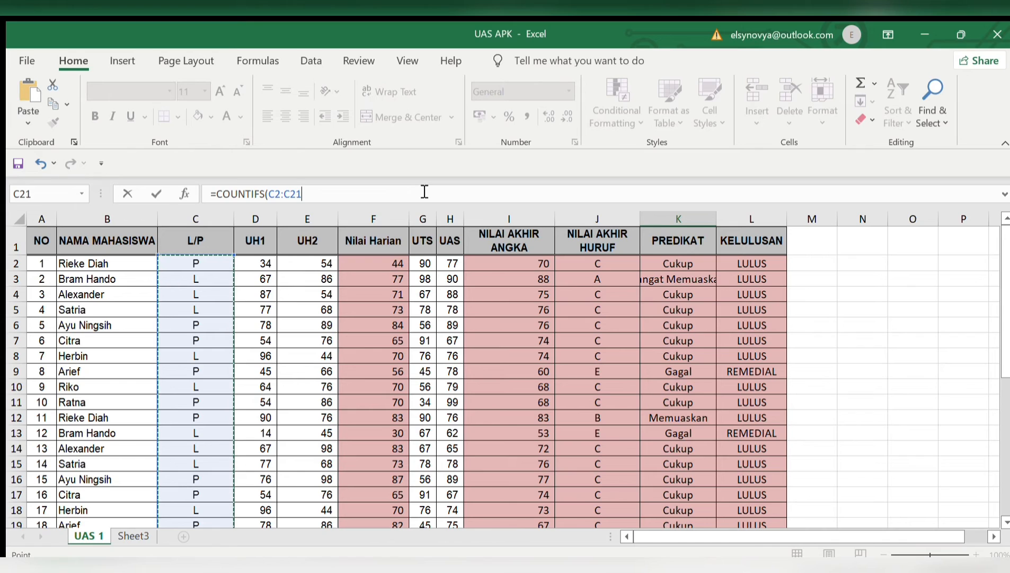
Complete the K28 COUNTIFS with criterion "P", range L2:L21 and criterion "LULUS", and enter the formula.
{"action": "type", "text": ";\""}
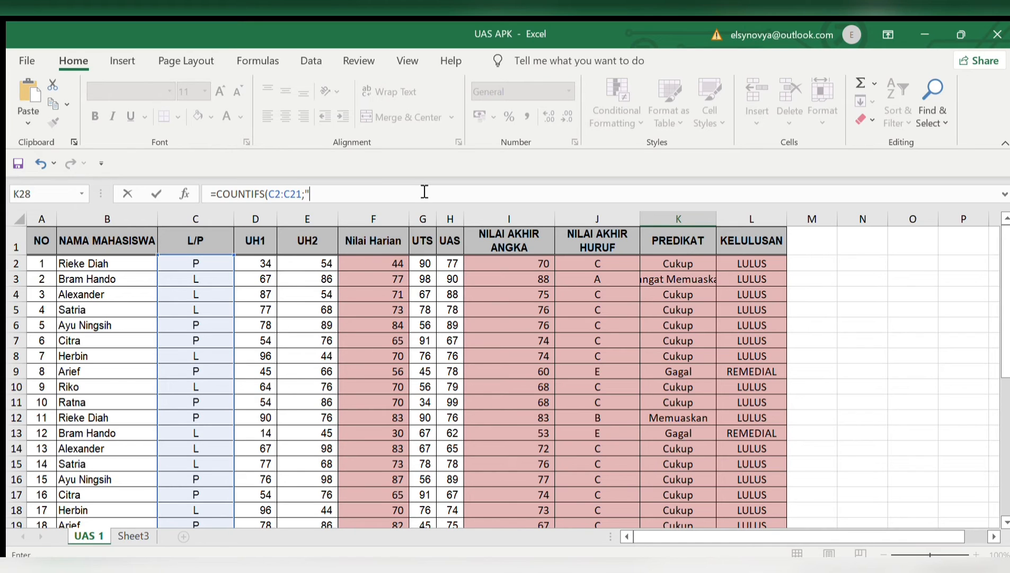
{"action": "type", "text": "P\";"}
{"action": "left_click_drag", "start_coordinate": [762, 265], "coordinate": [782, 499]}
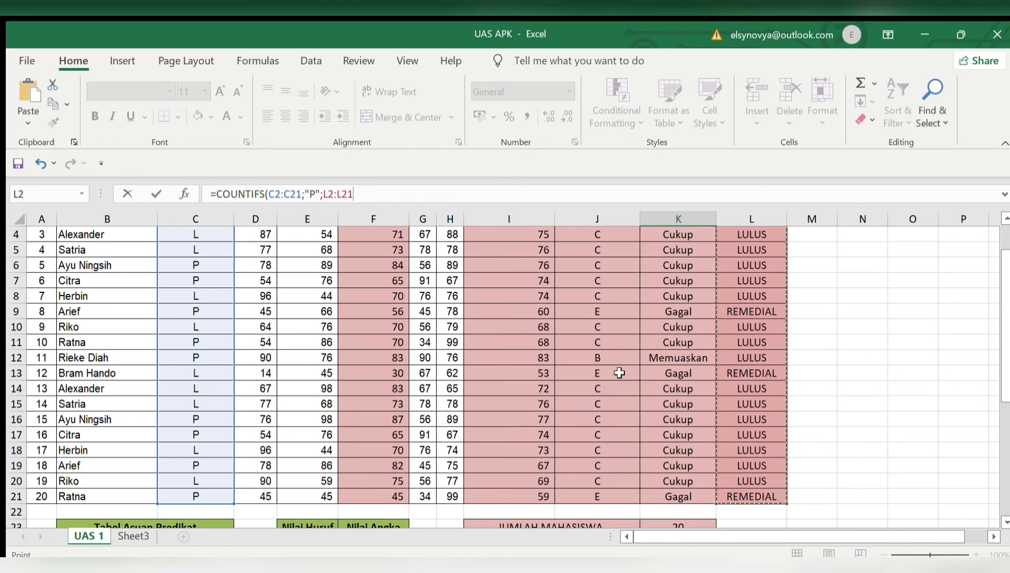
{"action": "type", "text": ";\"LU"}
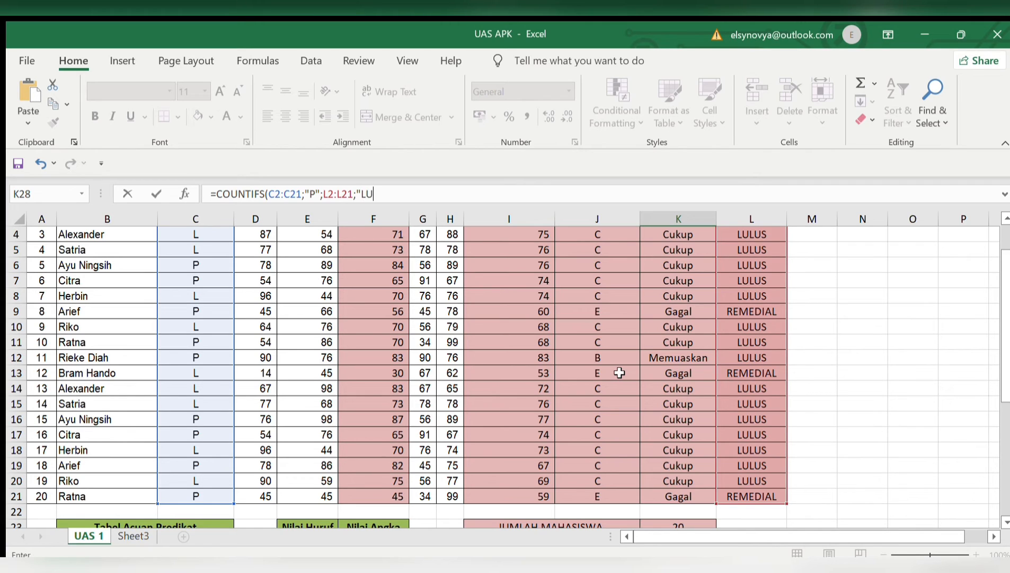
{"action": "type", "text": "LUS\")"}
{"action": "key", "text": "Return"}
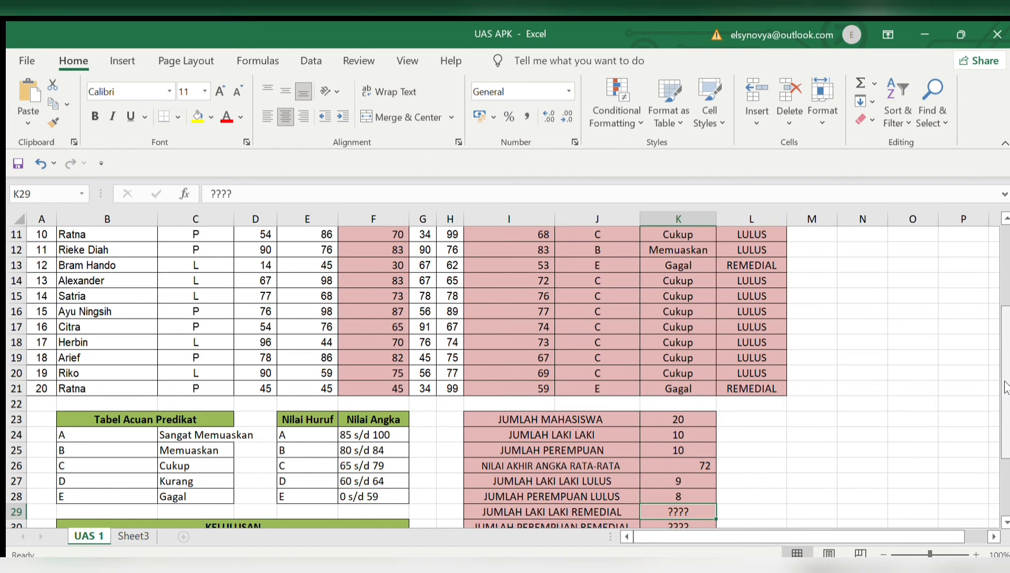
Replace the JUMLAH LAKI LAKI REMEDIAL placeholder in K29 with the formula start =COUNTIFS(C2:C21.
{"action": "left_click_drag", "start_coordinate": [1008, 393], "coordinate": [1008, 425]}
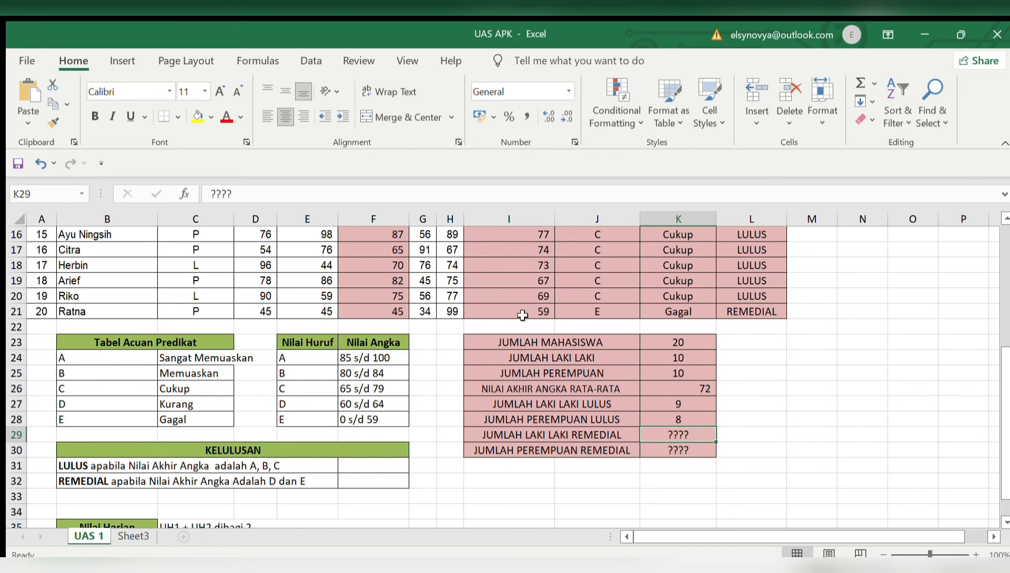
{"action": "left_click", "coordinate": [319, 189]}
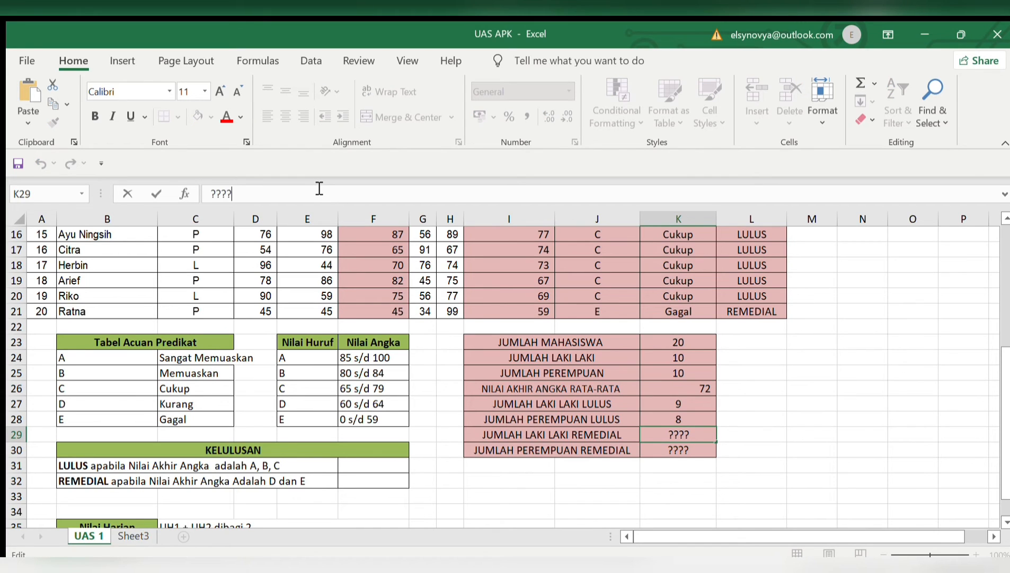
{"action": "key", "text": "BackSpace"}
{"action": "key", "text": "BackSpace"}
{"action": "key", "text": "BackSpace"}
{"action": "key", "text": "BackSpace"}
{"action": "type", "text": "="}
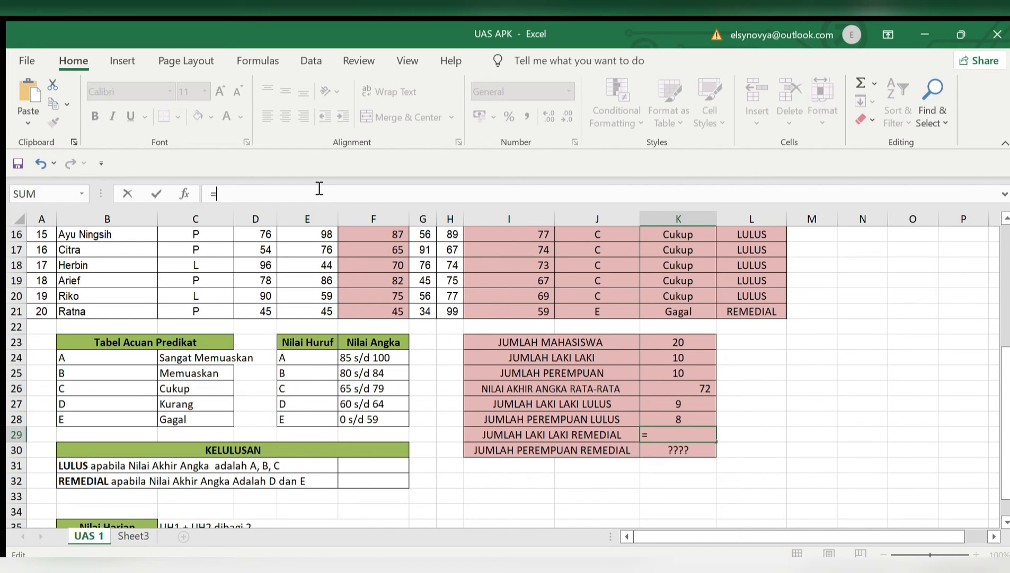
{"action": "type", "text": "countifs"}
{"action": "key", "text": "Tab"}
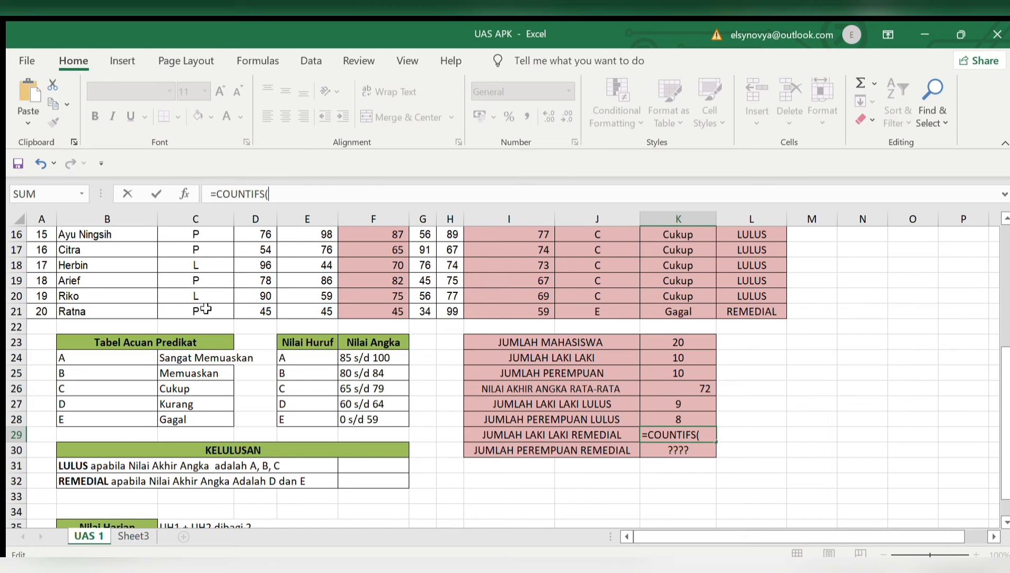
{"action": "left_click_drag", "start_coordinate": [206, 309], "coordinate": [207, 264]}
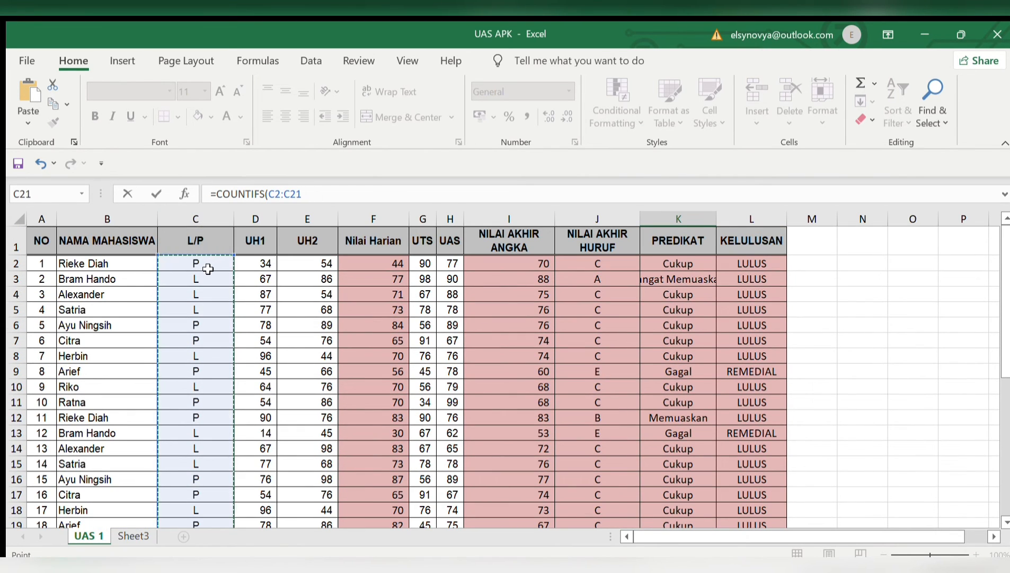
Complete the K29 COUNTIFS with criterion "L", range L2:L21 and criterion "REMEDIAL", and enter the formula.
{"action": "type", "text": ";\""}
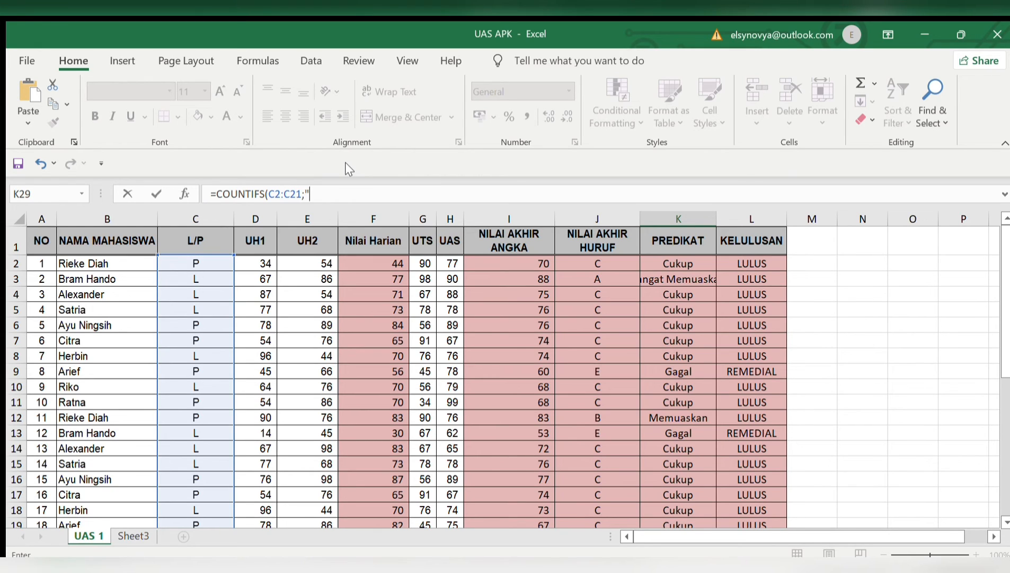
{"action": "type", "text": "L\";"}
{"action": "left_click_drag", "start_coordinate": [750, 259], "coordinate": [770, 476]}
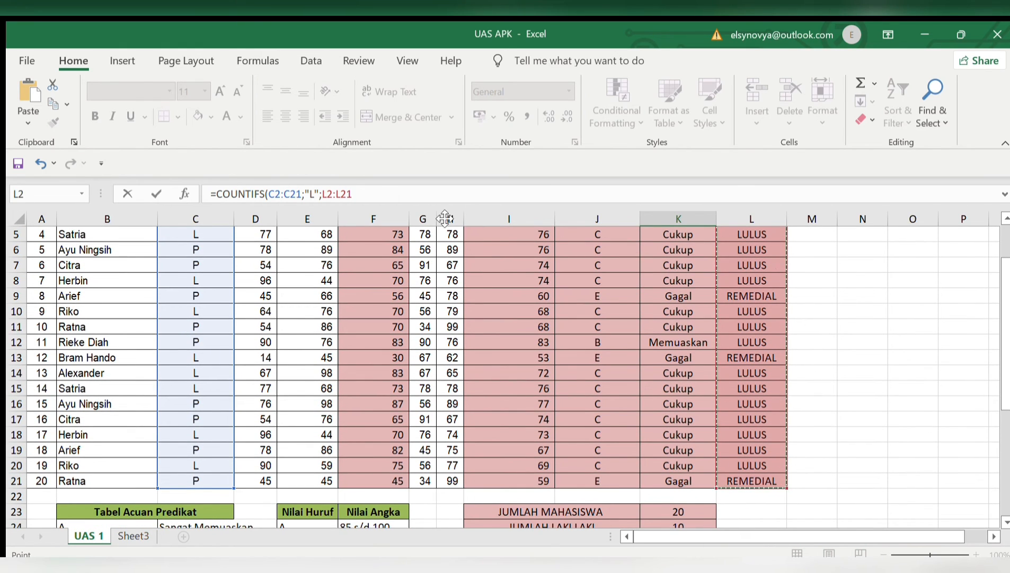
{"action": "type", "text": ";"}
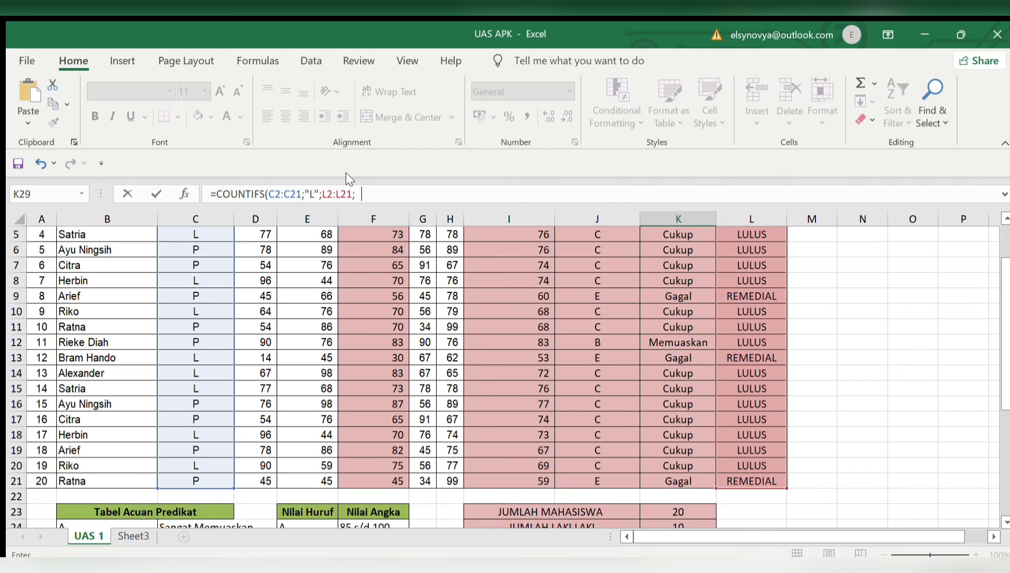
{"action": "type", "text": "EMEDIAL"}
{"action": "left_click", "coordinate": [361, 197]}
{"action": "type", "text": "\""}
{"action": "key", "text": "Return"}
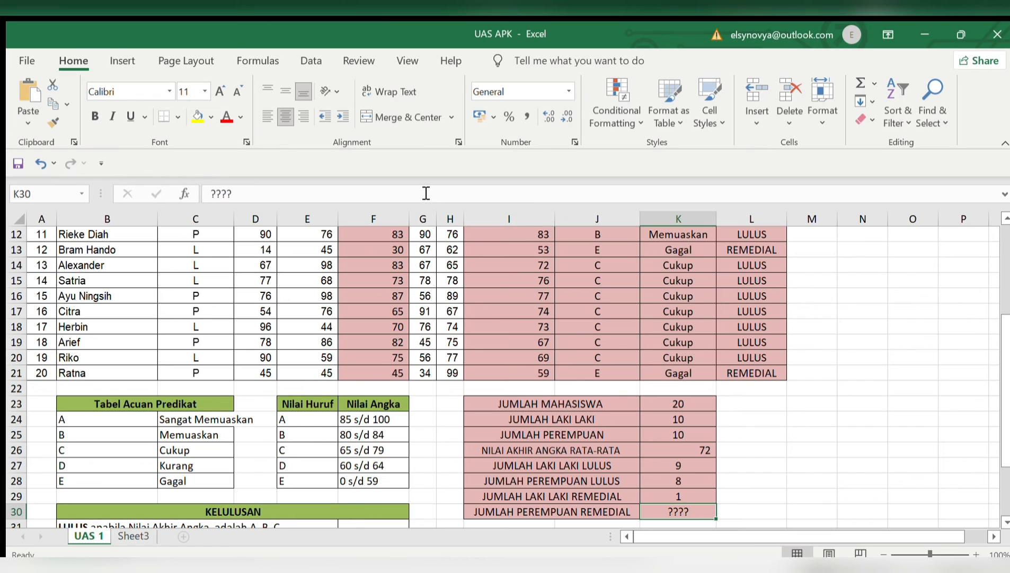
Replace the JUMLAH PEREMPUAN REMEDIAL placeholder in K30 with the formula start =COUNTIFS(C2:C21.
{"action": "double_click", "coordinate": [221, 193]}
{"action": "key", "text": "BackSpace"}
{"action": "type", "text": "=c"}
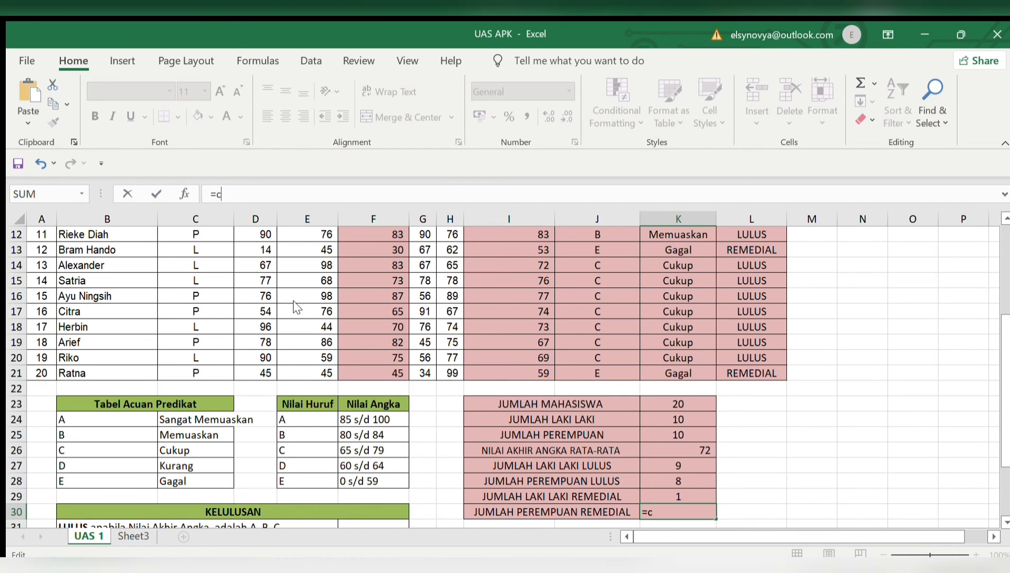
{"action": "type", "text": "ountifs"}
{"action": "key", "text": "Tab"}
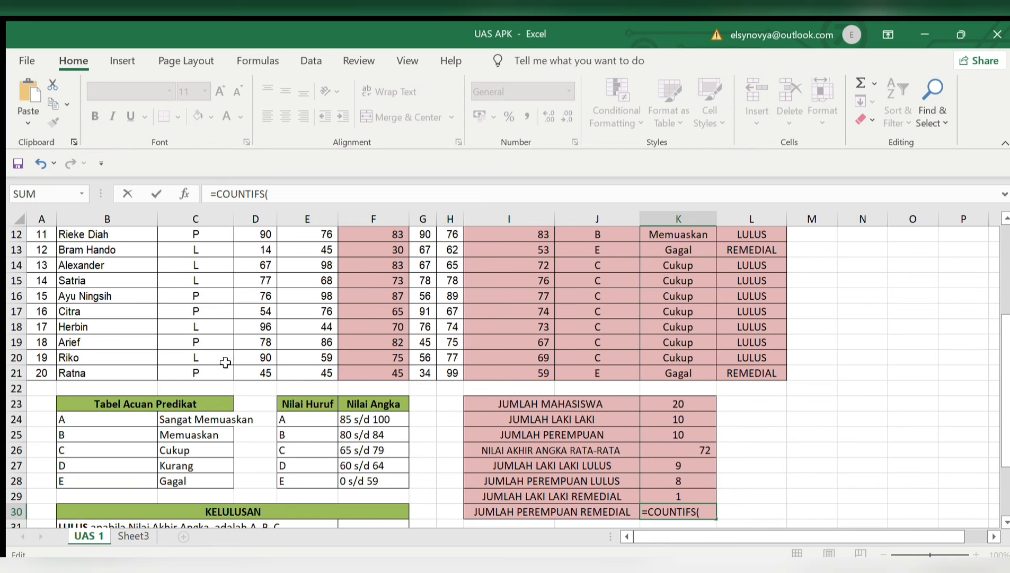
{"action": "left_click_drag", "start_coordinate": [212, 377], "coordinate": [204, 264]}
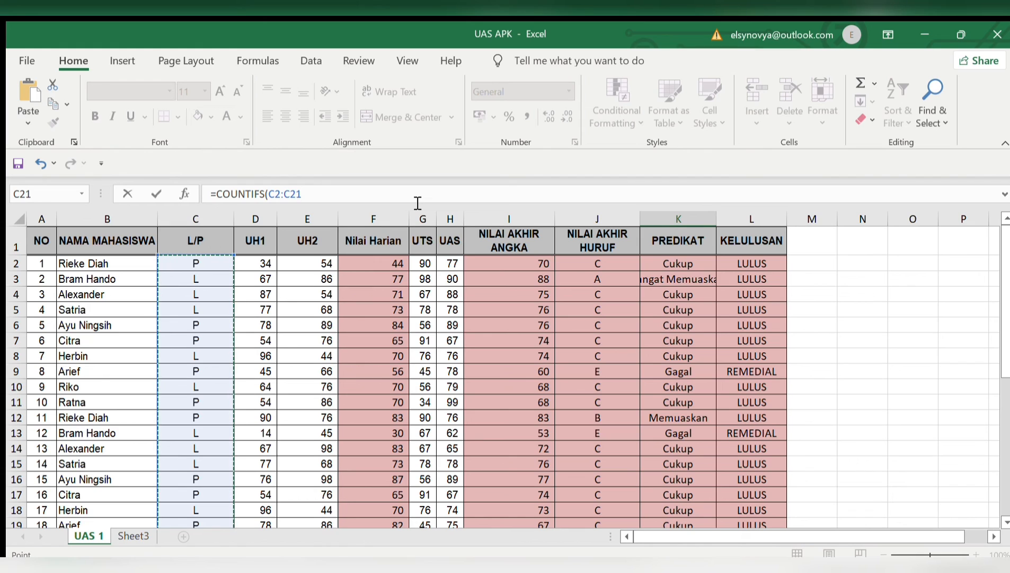
Complete the K30 COUNTIFS with criterion "P", range L2:L21 and criterion "REMEDIAL", and enter the formula.
{"action": "type", "text": ";"}
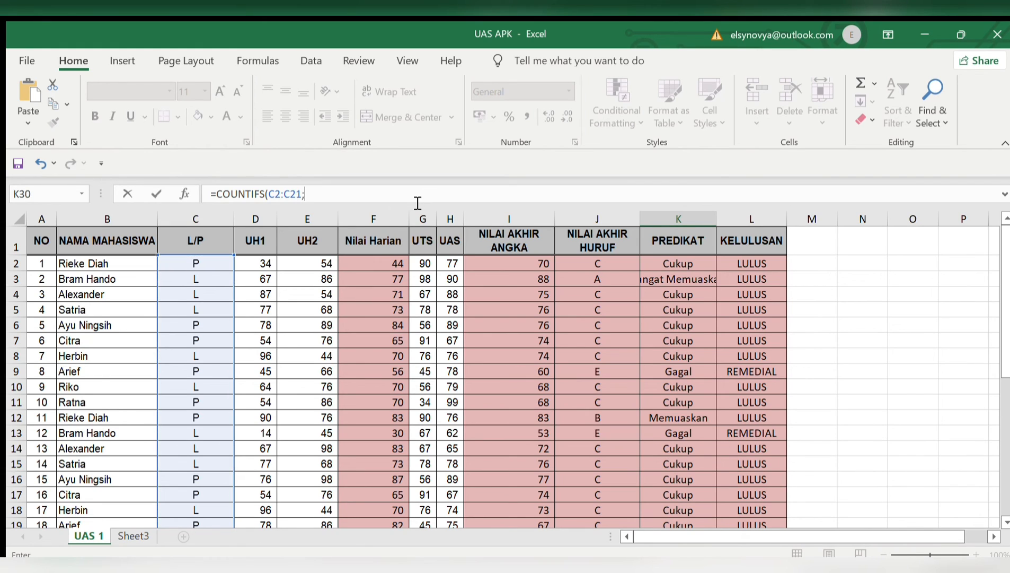
{"action": "type", "text": "\"P\";"}
{"action": "left_click_drag", "start_coordinate": [761, 264], "coordinate": [752, 480]}
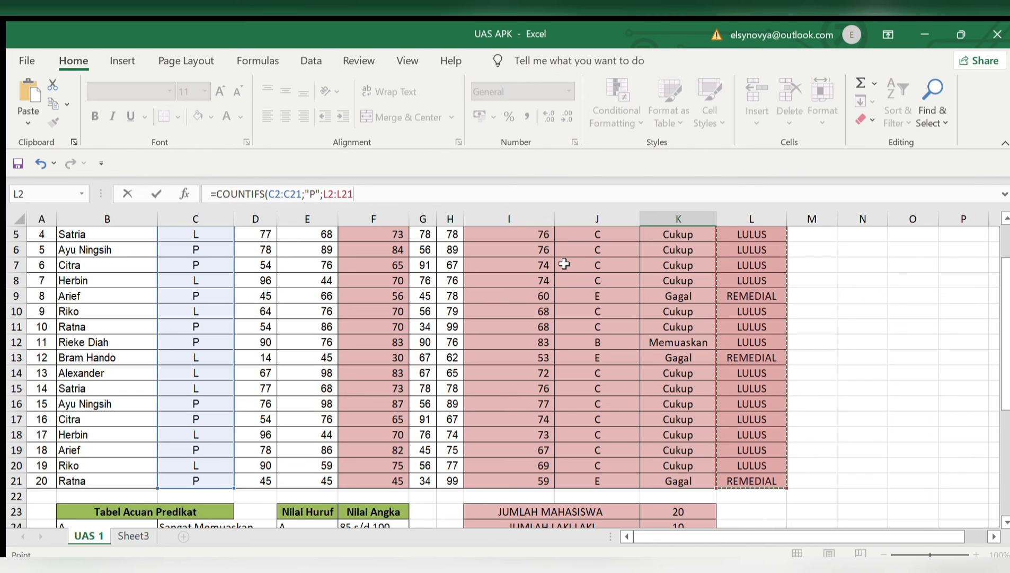
{"action": "type", "text": ";"}
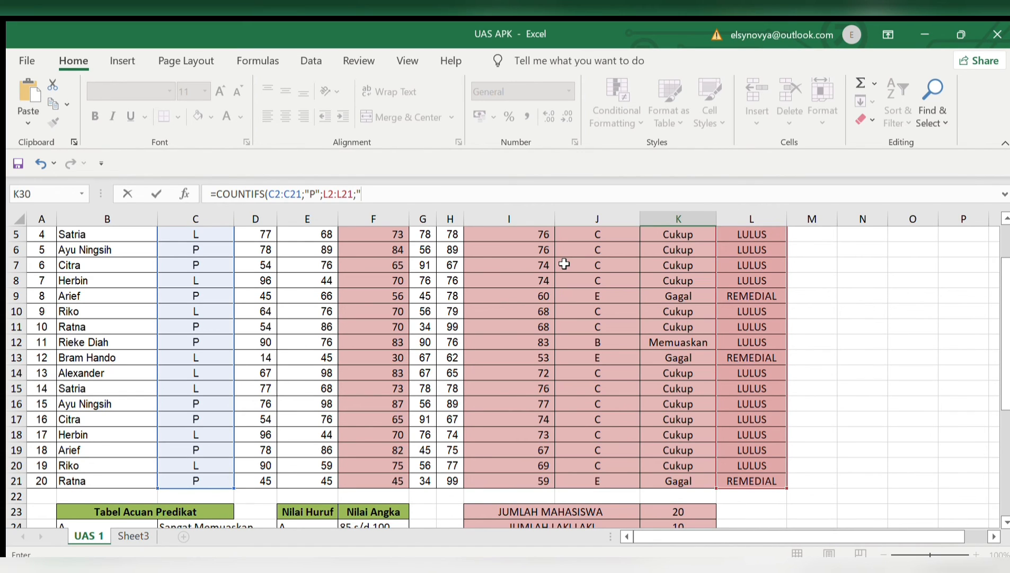
{"action": "type", "text": "\"remedia"}
{"action": "key", "text": "BackSpace"}
{"action": "key", "text": "BackSpace"}
{"action": "key", "text": "BackSpace"}
{"action": "key", "text": "BackSpace"}
{"action": "key", "text": "BackSpace"}
{"action": "key", "text": "BackSpace"}
{"action": "type", "text": "MEDIAL\")"}
{"action": "key", "text": "Return"}
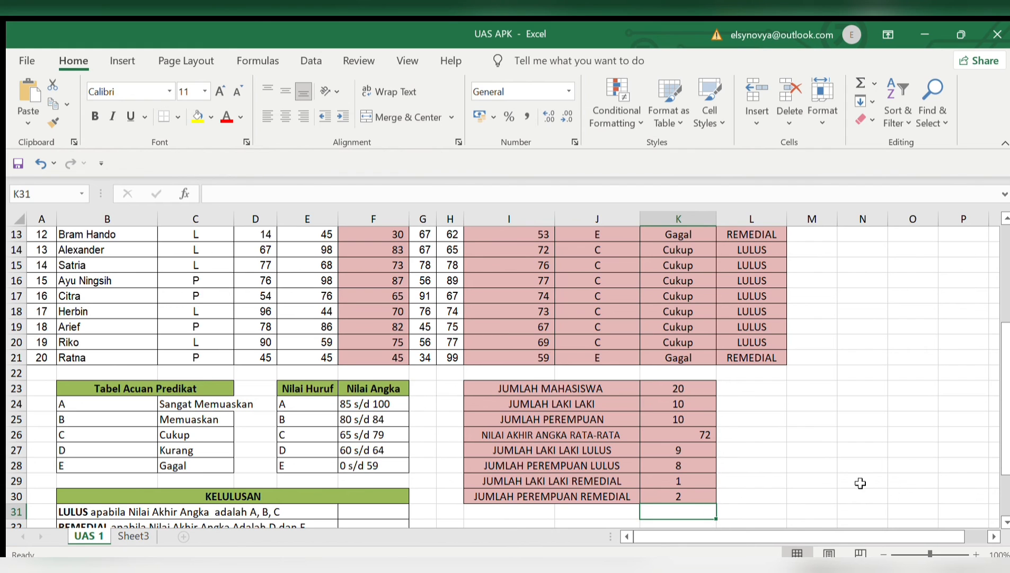
Start a COUNTIF formula in F31, beside the LULUS rule of the KELULUSAN table, with range L2:L21.
{"action": "left_click_drag", "start_coordinate": [1008, 426], "coordinate": [1009, 459]}
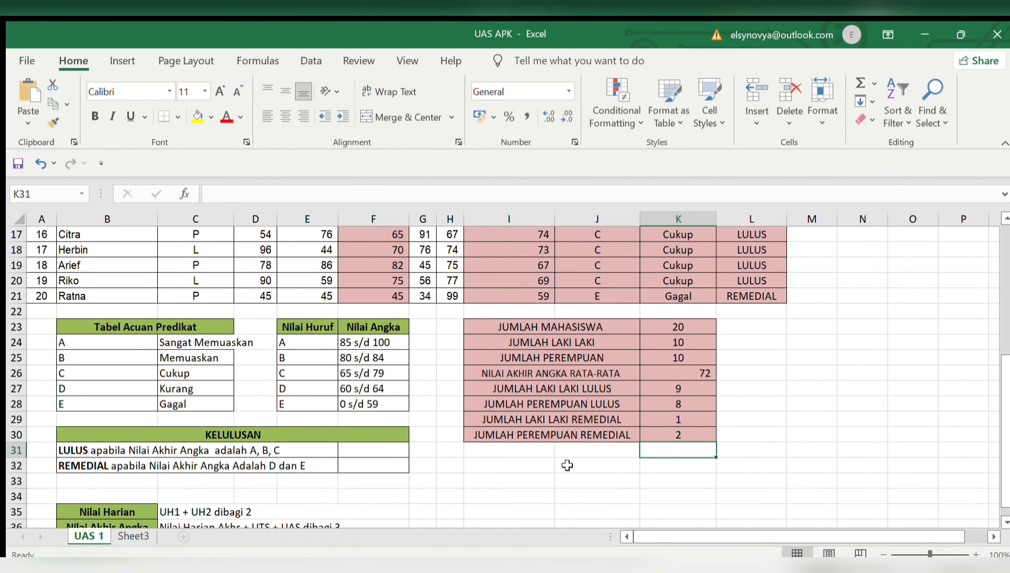
{"action": "left_click", "coordinate": [385, 451]}
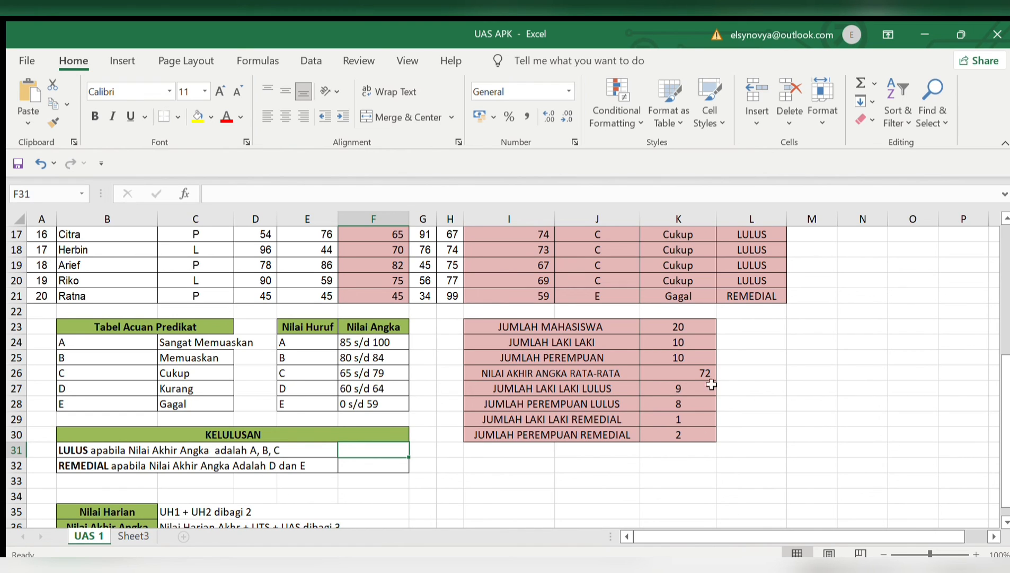
{"action": "scroll", "coordinate": [699, 288], "scroll_direction": "up", "scroll_amount": 1}
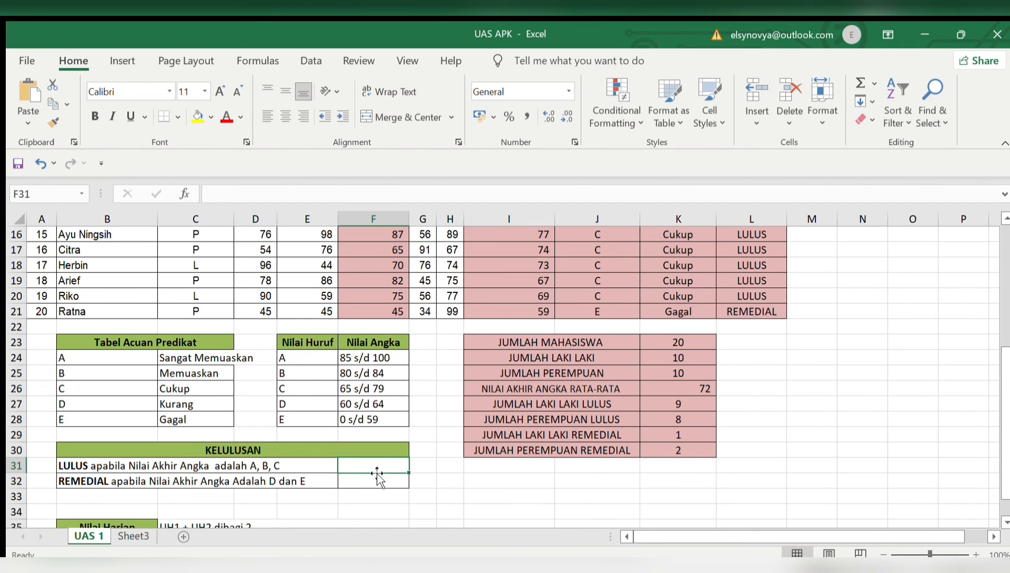
{"action": "left_click", "coordinate": [291, 197]}
{"action": "type", "text": "=coun"}
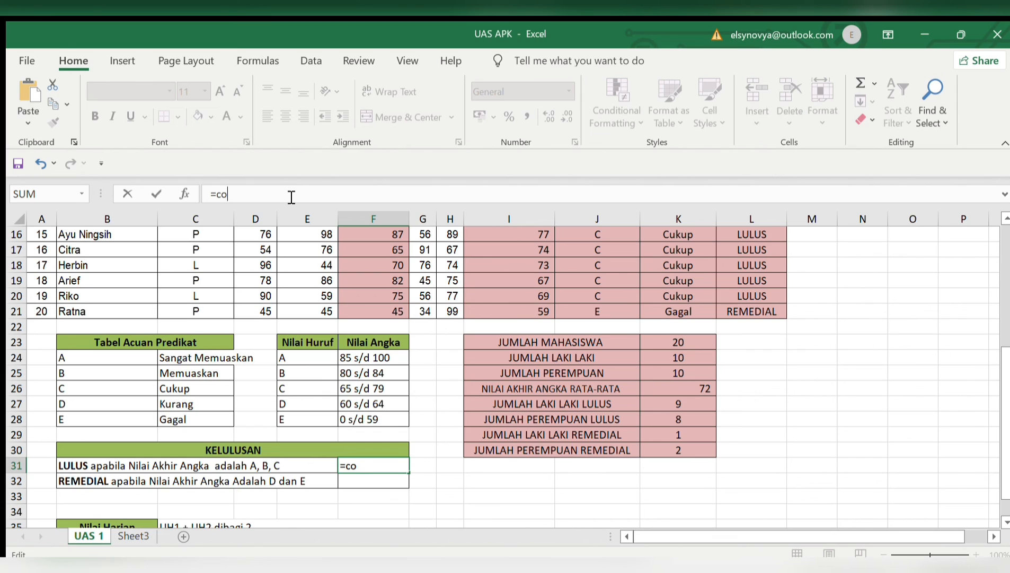
{"action": "double_click", "coordinate": [244, 253]}
{"action": "left_click_drag", "start_coordinate": [733, 313], "coordinate": [763, 264]}
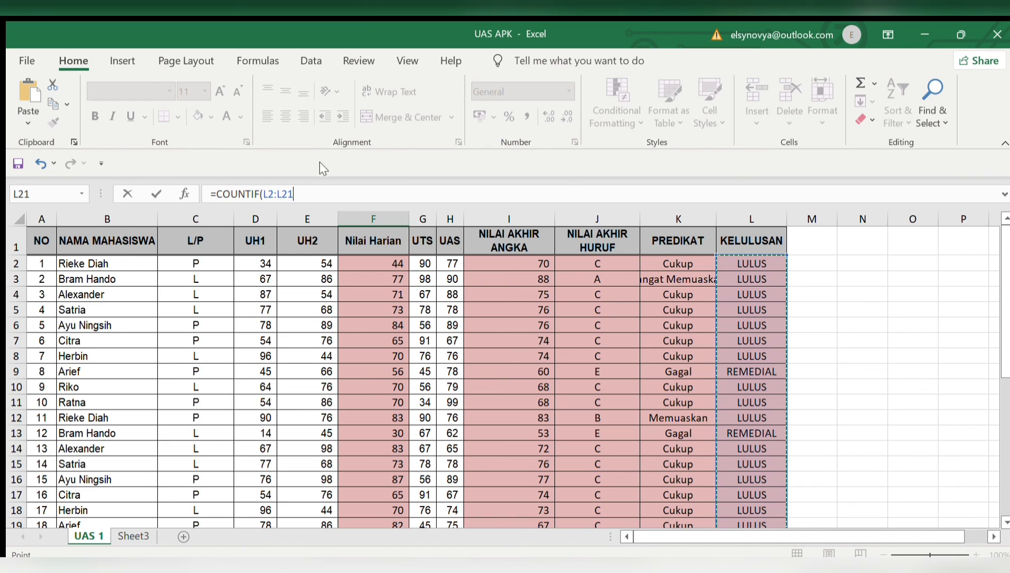
{"action": "left_click", "coordinate": [813, 294]}
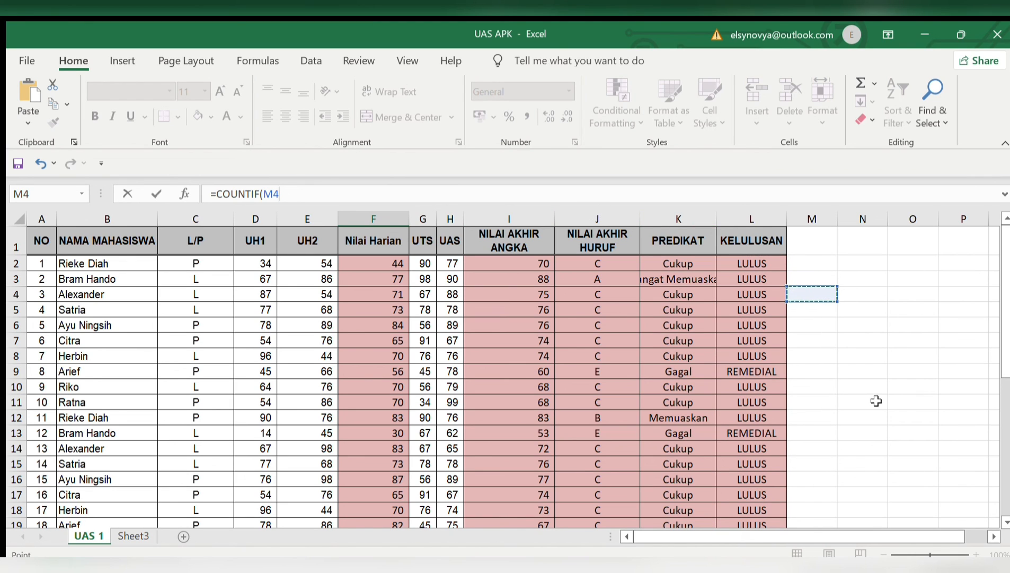
{"action": "mouse_move", "coordinate": [774, 263]}
{"action": "left_mouse_down"}
{"action": "mouse_move", "coordinate": [770, 522]}
{"action": "mouse_move", "coordinate": [769, 498]}
{"action": "left_mouse_up"}
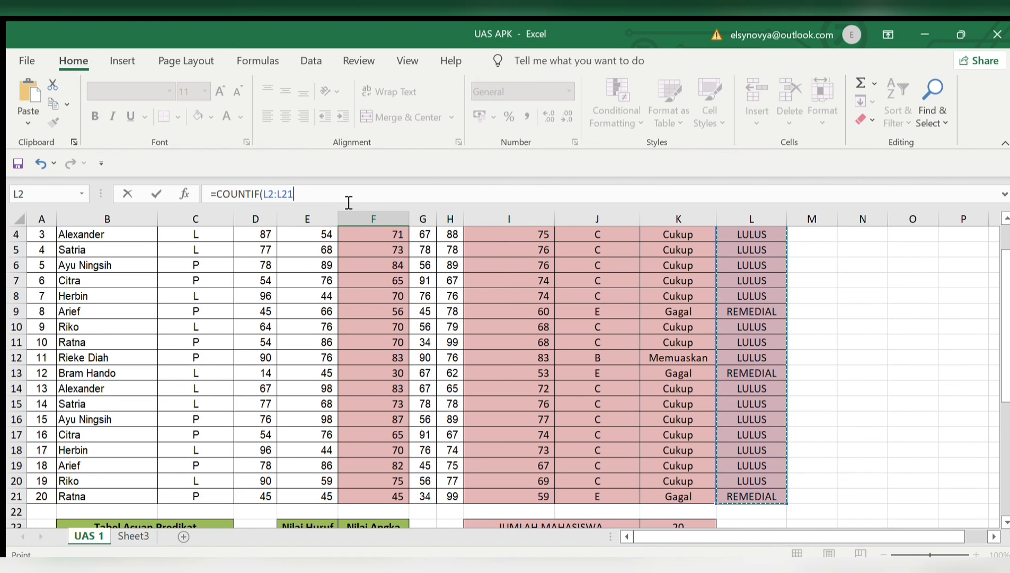
Complete the F31 COUNTIF with criterion "LULUS" and enter the formula.
{"action": "type", "text": ";"}
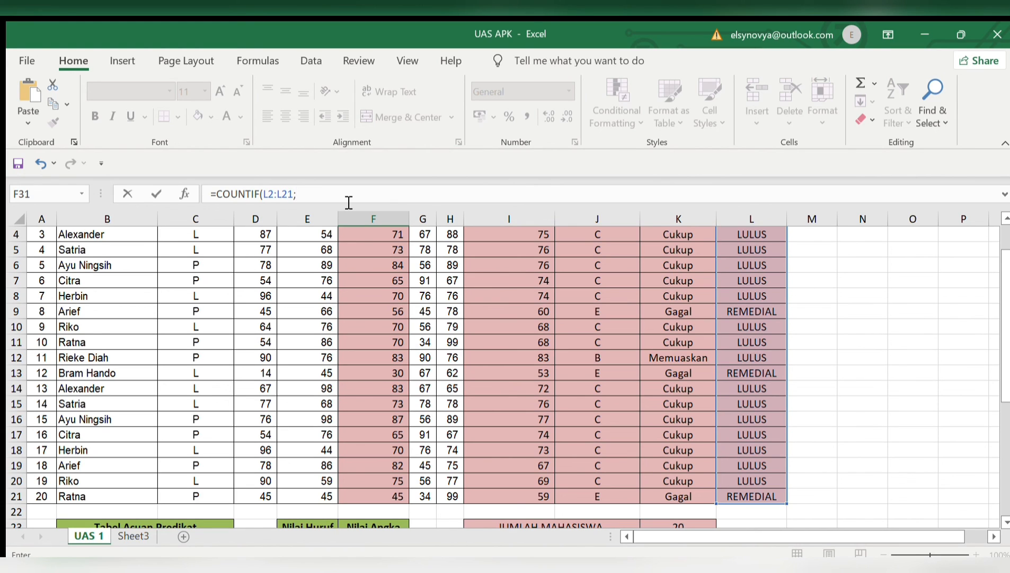
{"action": "type", "text": "\"LULUS\")"}
{"action": "key", "text": "Return"}
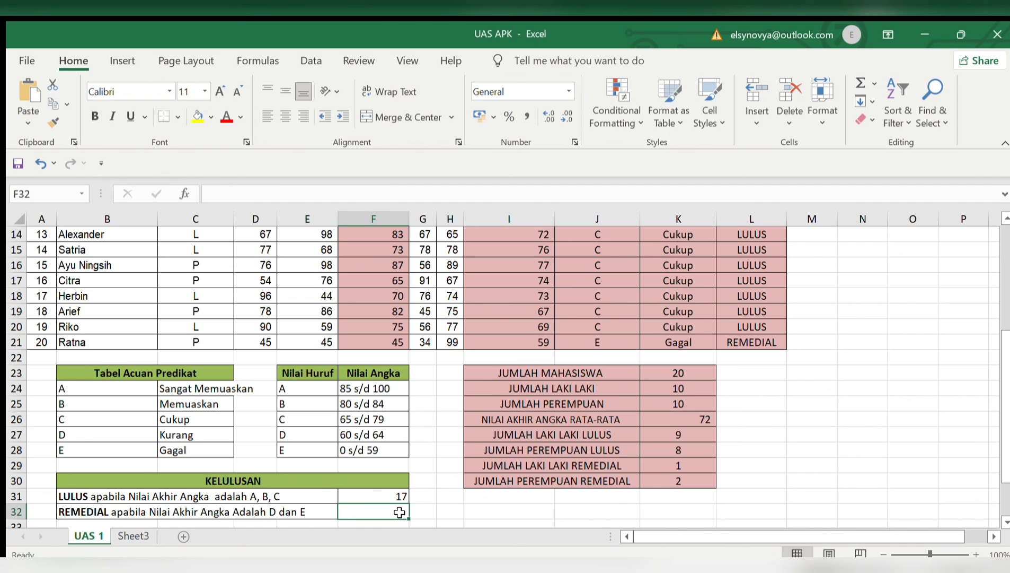
Start a COUNTIF formula in F32, beside the REMEDIAL rule of the KELULUSAN table, with range L2:L21.
{"action": "left_click", "coordinate": [305, 197]}
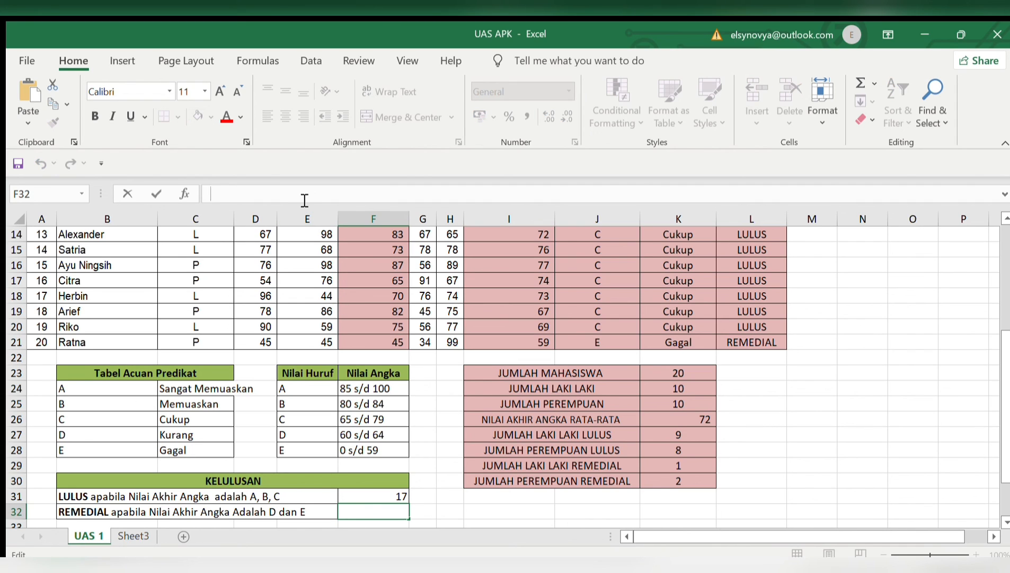
{"action": "type", "text": "=cou"}
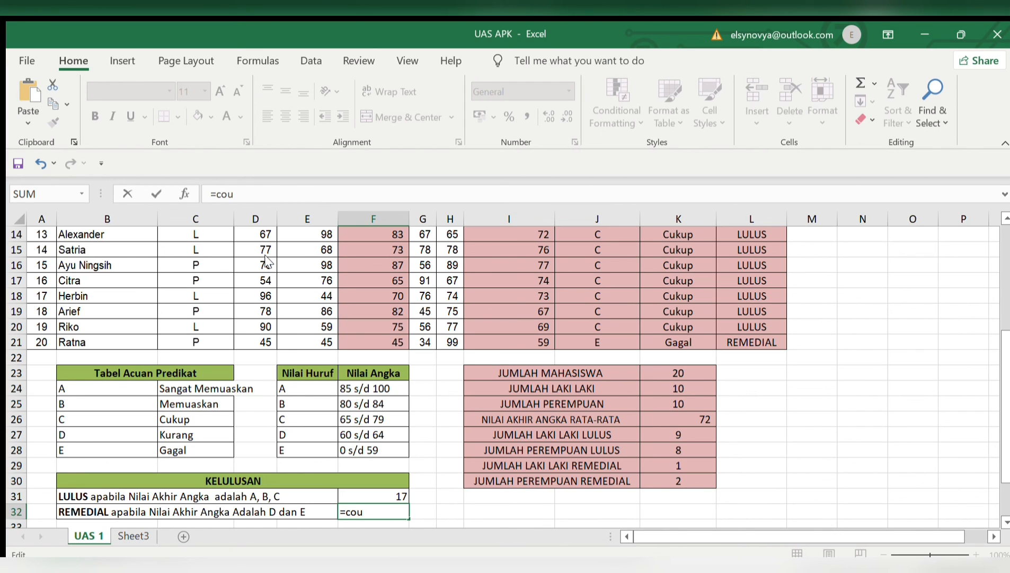
{"action": "type", "text": "ntif("}
{"action": "left_click_drag", "start_coordinate": [764, 344], "coordinate": [758, 263]}
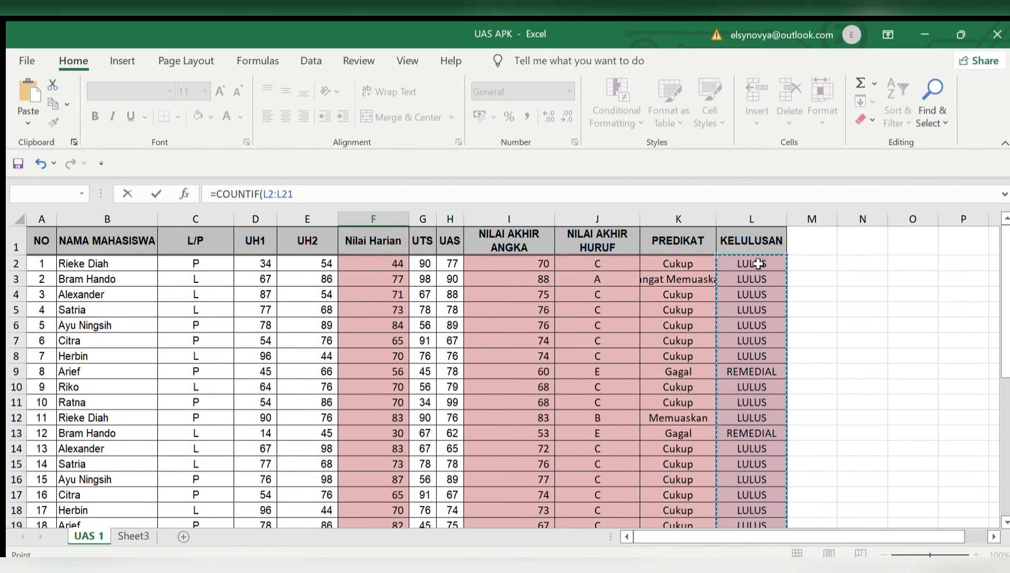
Complete the F32 COUNTIF with criterion "REMEDIAL" and enter the formula.
{"action": "type", "text": ";"}
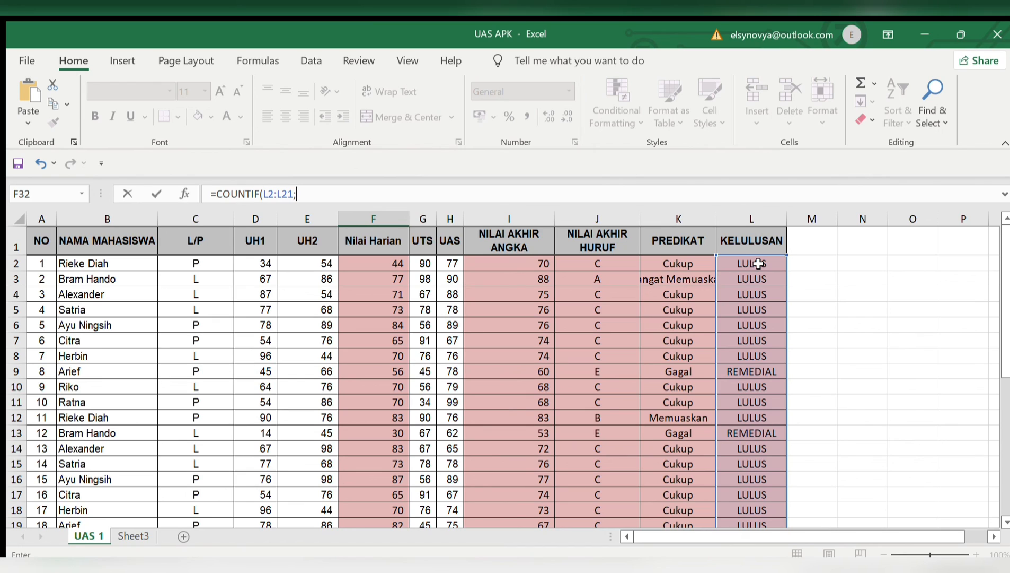
{"action": "type", "text": "RE"}
{"action": "key", "text": "BackSpace"}
{"action": "key", "text": "BackSpace"}
{"action": "type", "text": "\"REMEDIAL\")"}
{"action": "key", "text": "Return"}
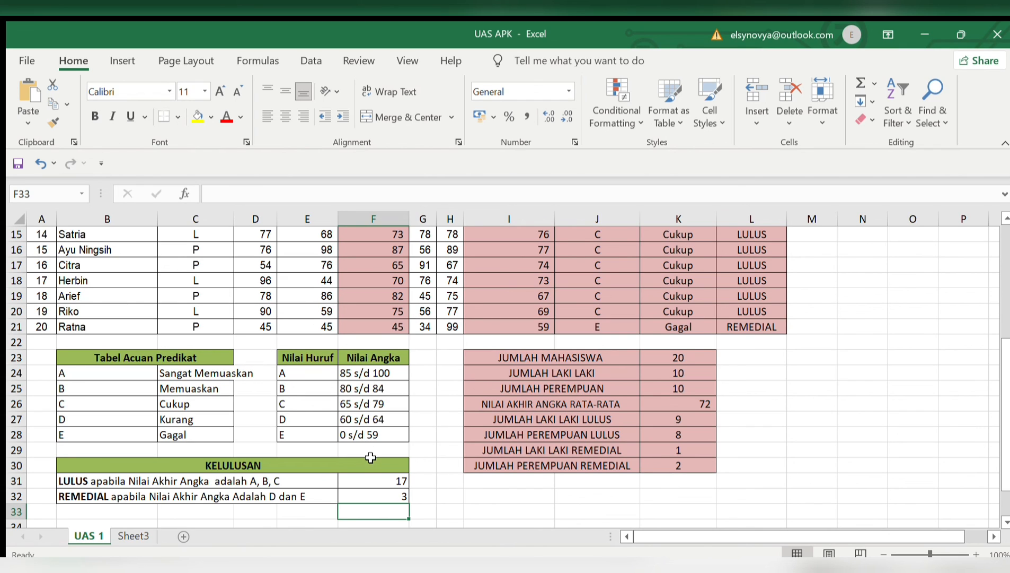
{"action": "left_click", "coordinate": [467, 509]}
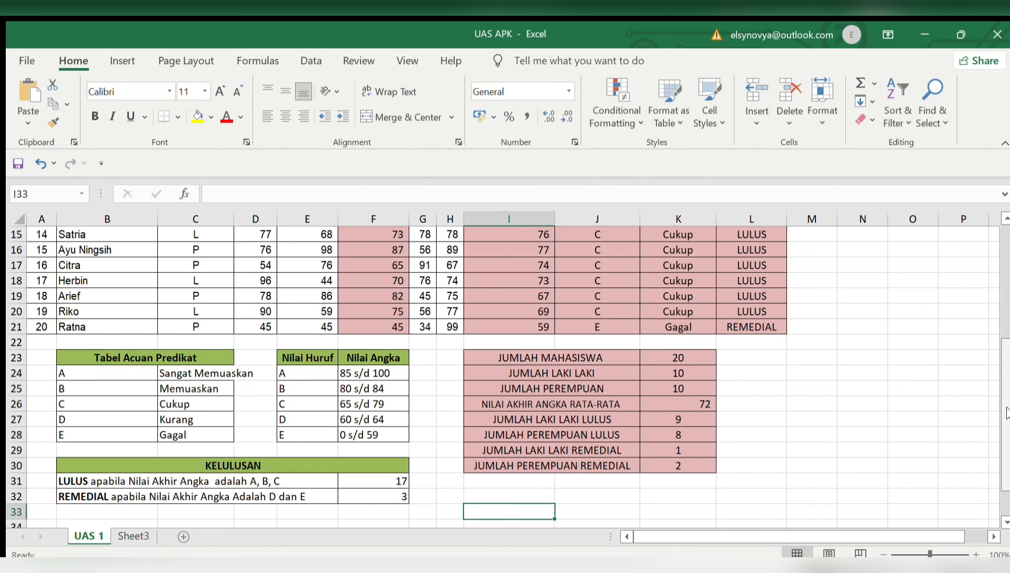
{"action": "scroll", "coordinate": [1007, 414], "scroll_direction": "up", "scroll_amount": 5}
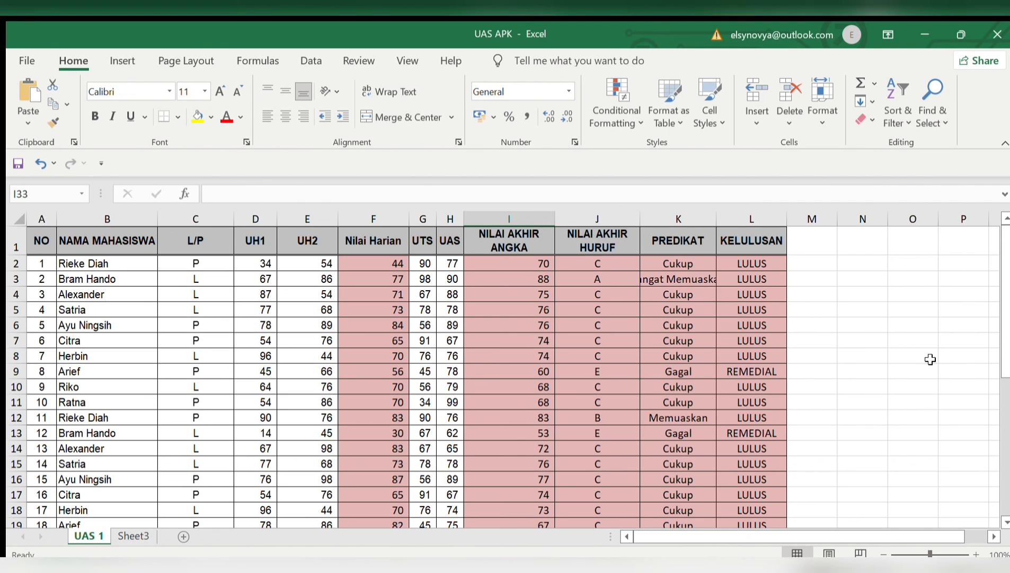
{"action": "scroll", "coordinate": [1003, 330], "scroll_direction": "down", "scroll_amount": 1}
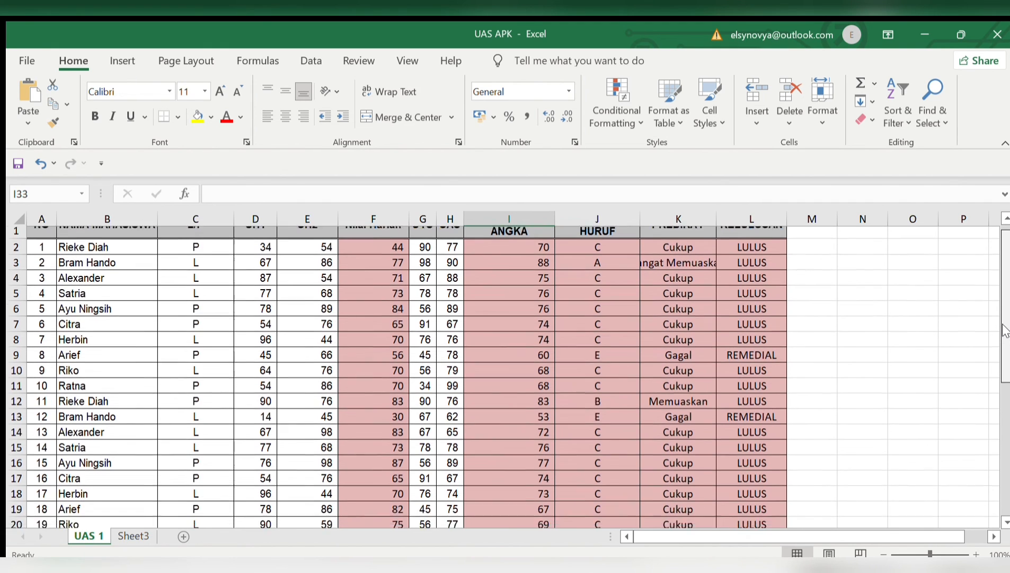
{"action": "left_click_drag", "start_coordinate": [1003, 329], "coordinate": [1008, 466]}
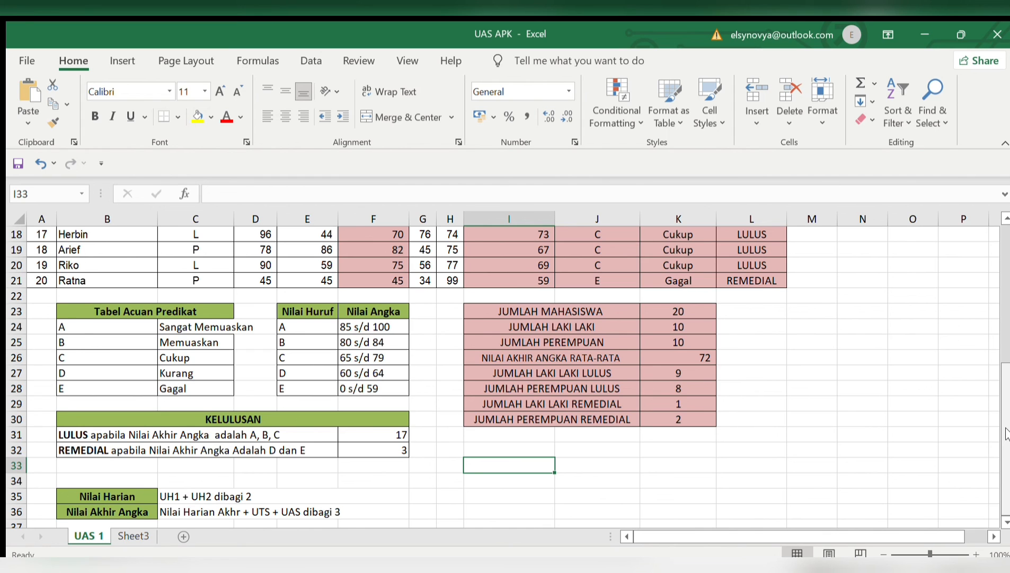
{"action": "left_click_drag", "start_coordinate": [1007, 434], "coordinate": [999, 270]}
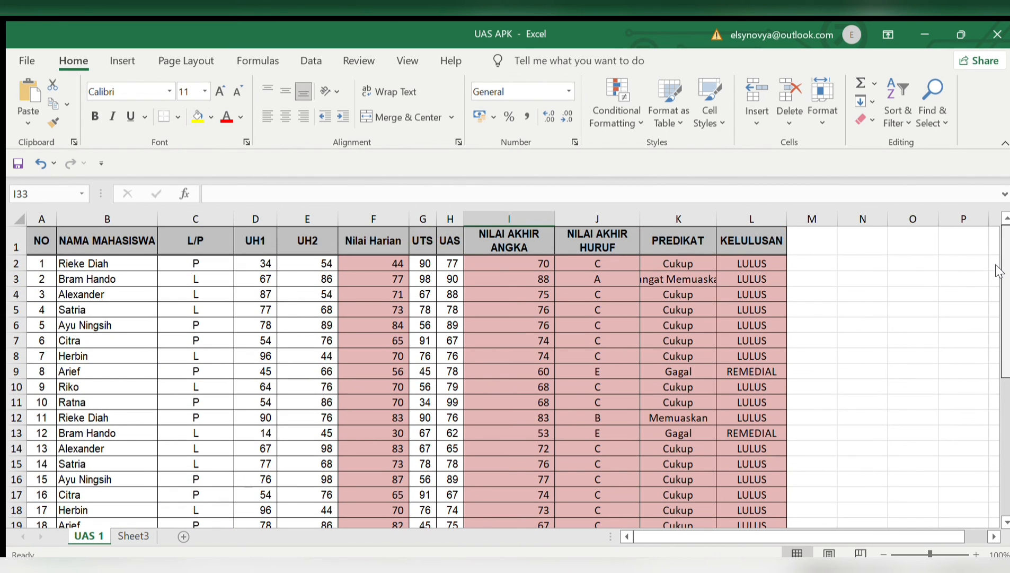